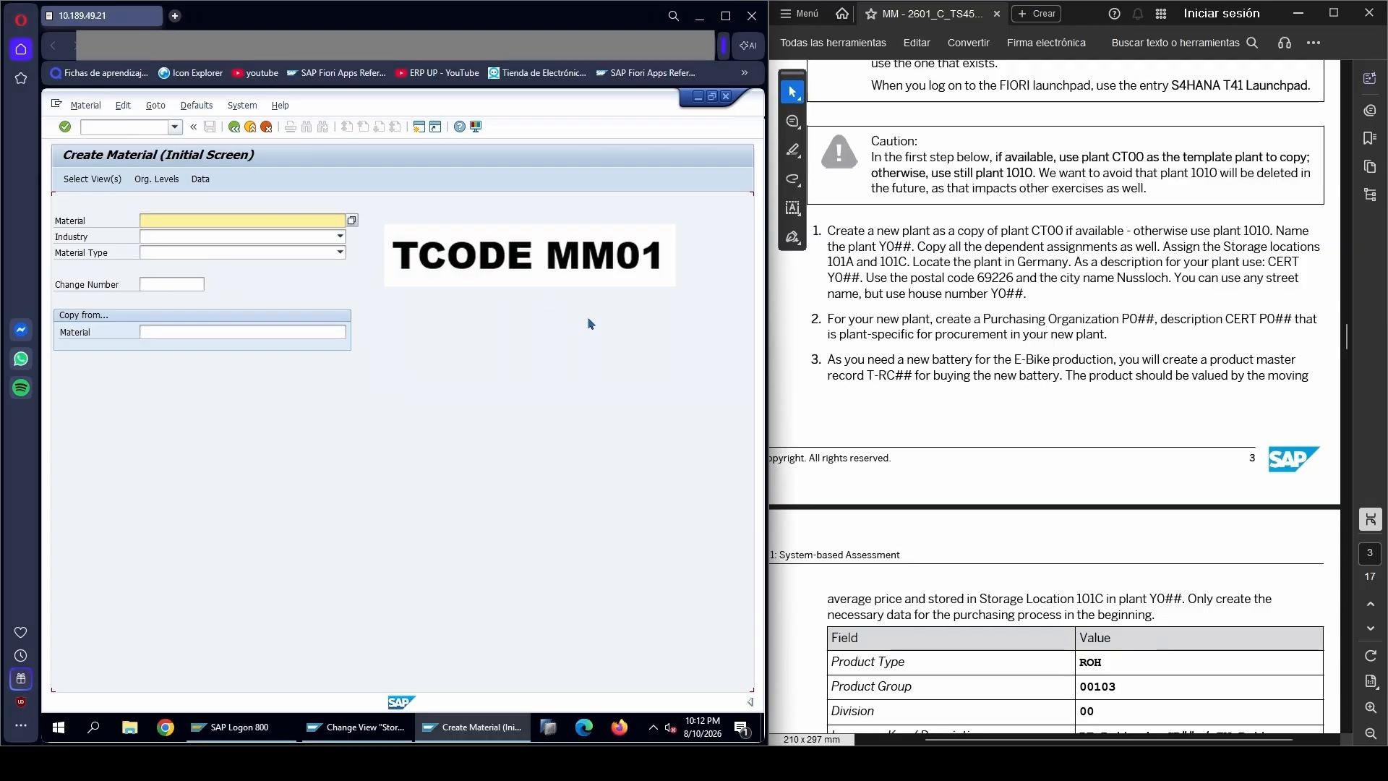
Enter T-RC99 as the material number, taking the T-RC## pattern from task 3 of the exercise PDF
{"action": "left_click", "coordinate": [958, 375]}
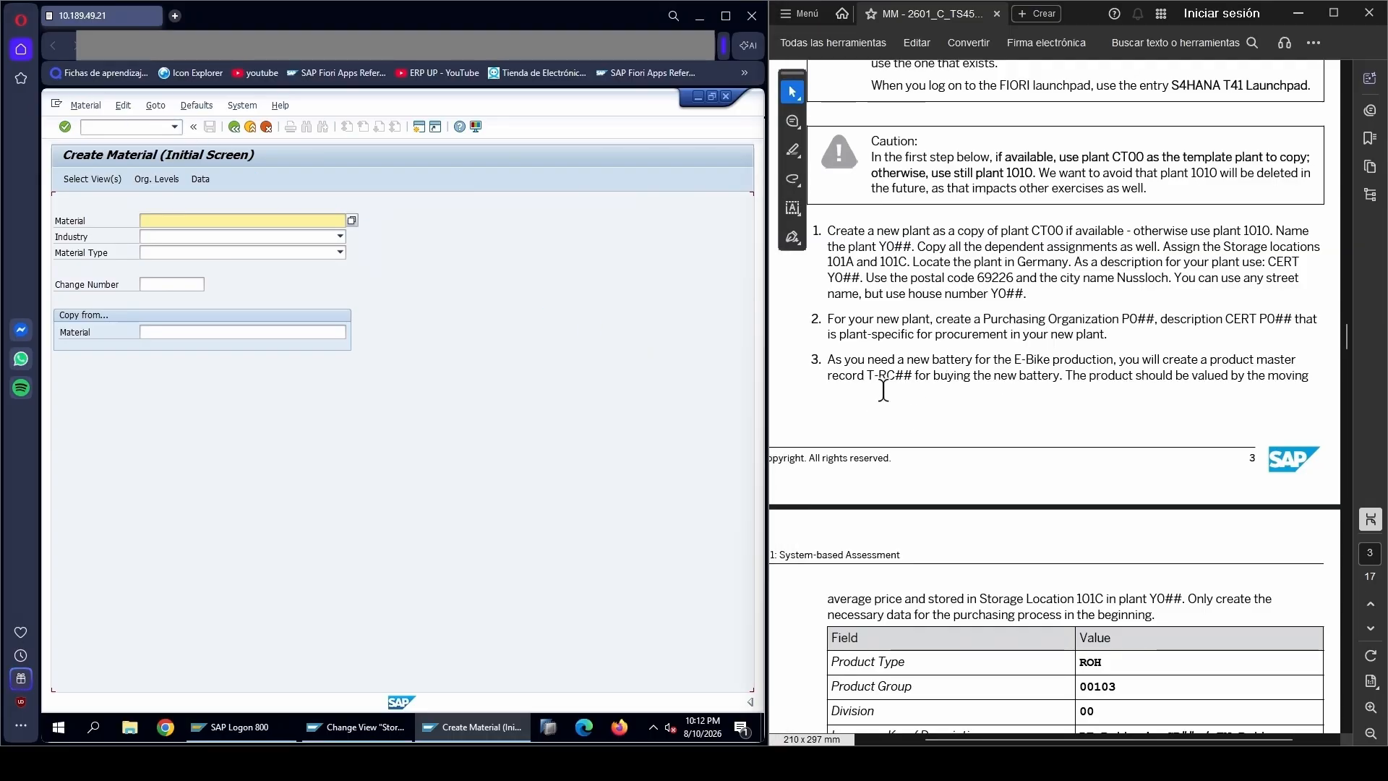
{"action": "scroll", "coordinate": [907, 402], "scroll_direction": "down", "scroll_amount": 1}
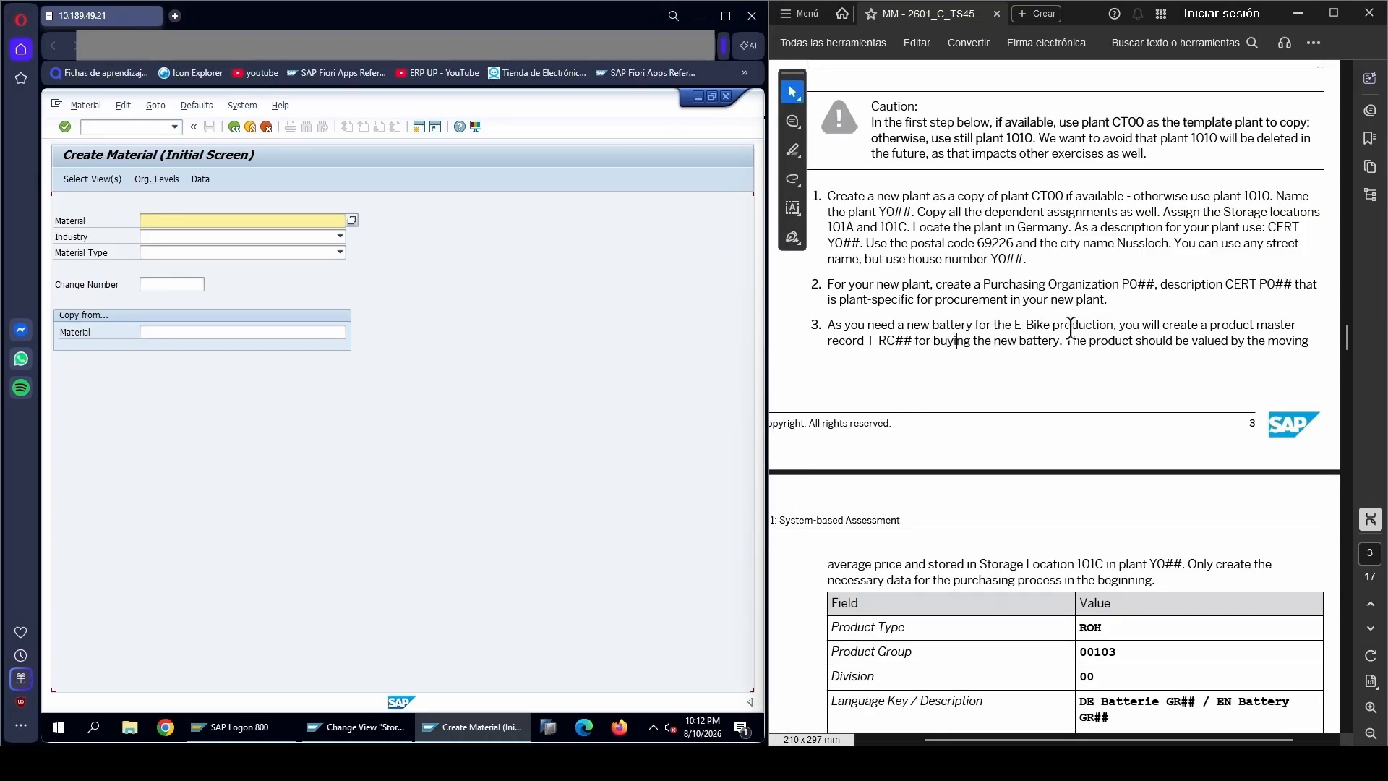
{"action": "scroll", "coordinate": [1082, 379], "scroll_direction": "down", "scroll_amount": 1}
{"action": "scroll", "coordinate": [931, 335], "scroll_direction": "down", "scroll_amount": 1}
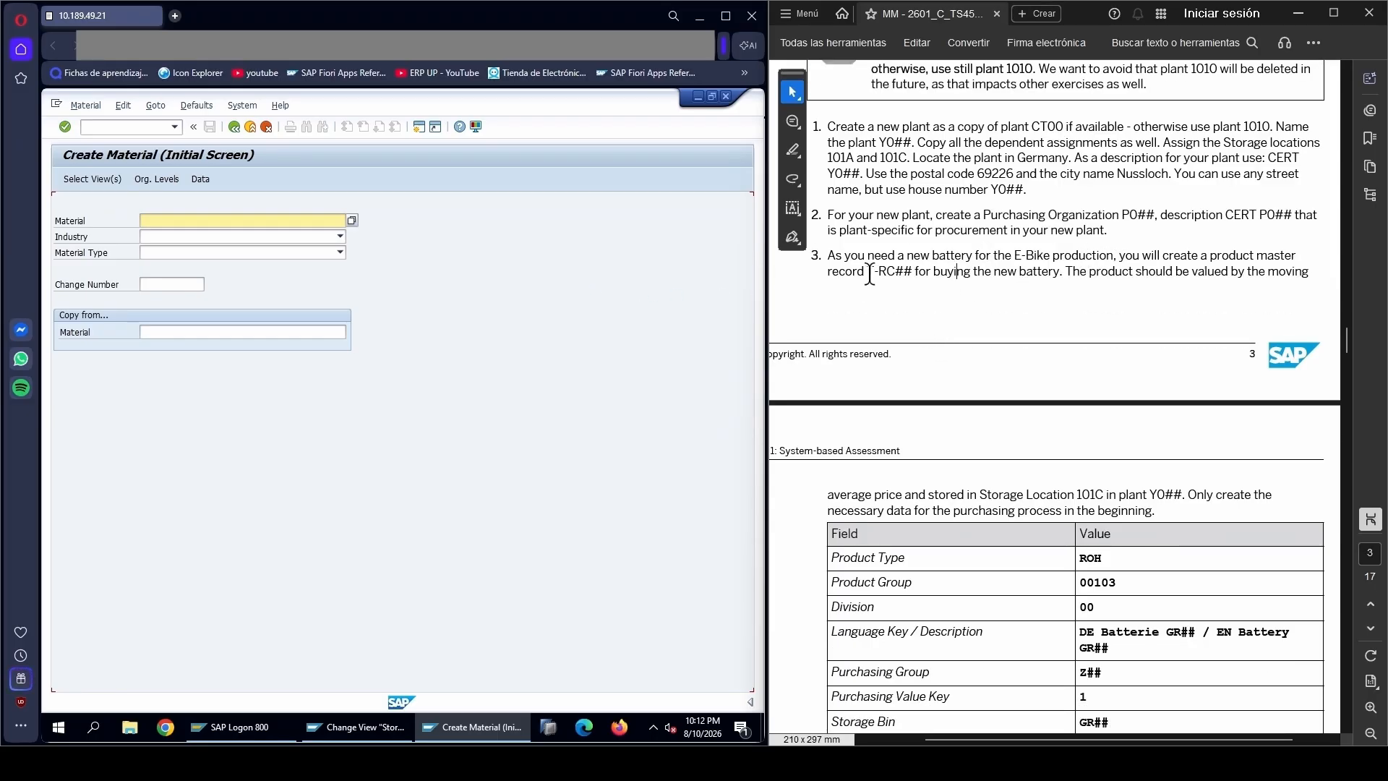
{"action": "left_click_drag", "start_coordinate": [867, 271], "coordinate": [908, 271]}
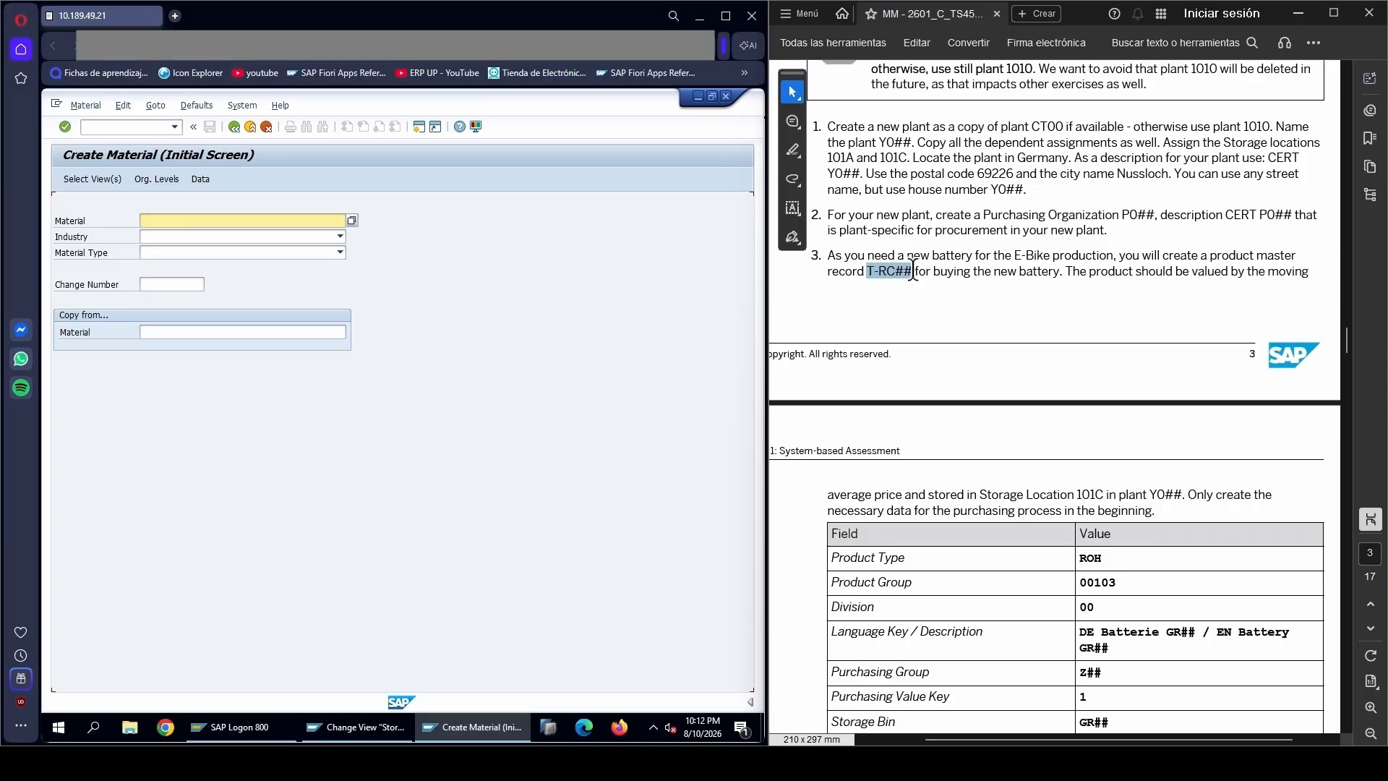
{"action": "key", "text": "ctrl+c"}
{"action": "left_click", "coordinate": [222, 221]}
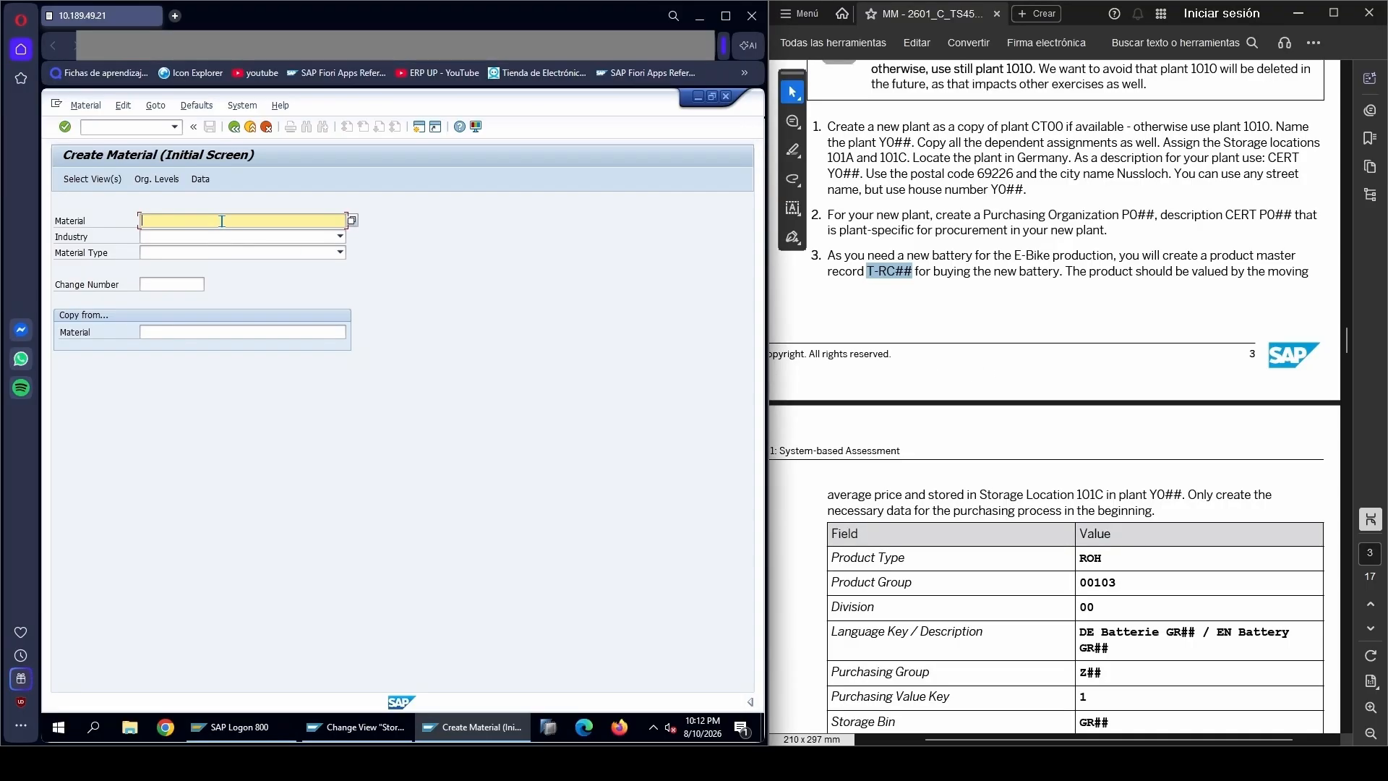
{"action": "key", "text": "ctrl+v"}
{"action": "type", "text": "9"}
Set the material type to ROH Raw materials and the industry to M Mechanical Engineering, and proceed to the view selection
{"action": "scroll", "coordinate": [932, 521], "scroll_direction": "down", "scroll_amount": 1}
{"action": "scroll", "coordinate": [932, 522], "scroll_direction": "down", "scroll_amount": 1}
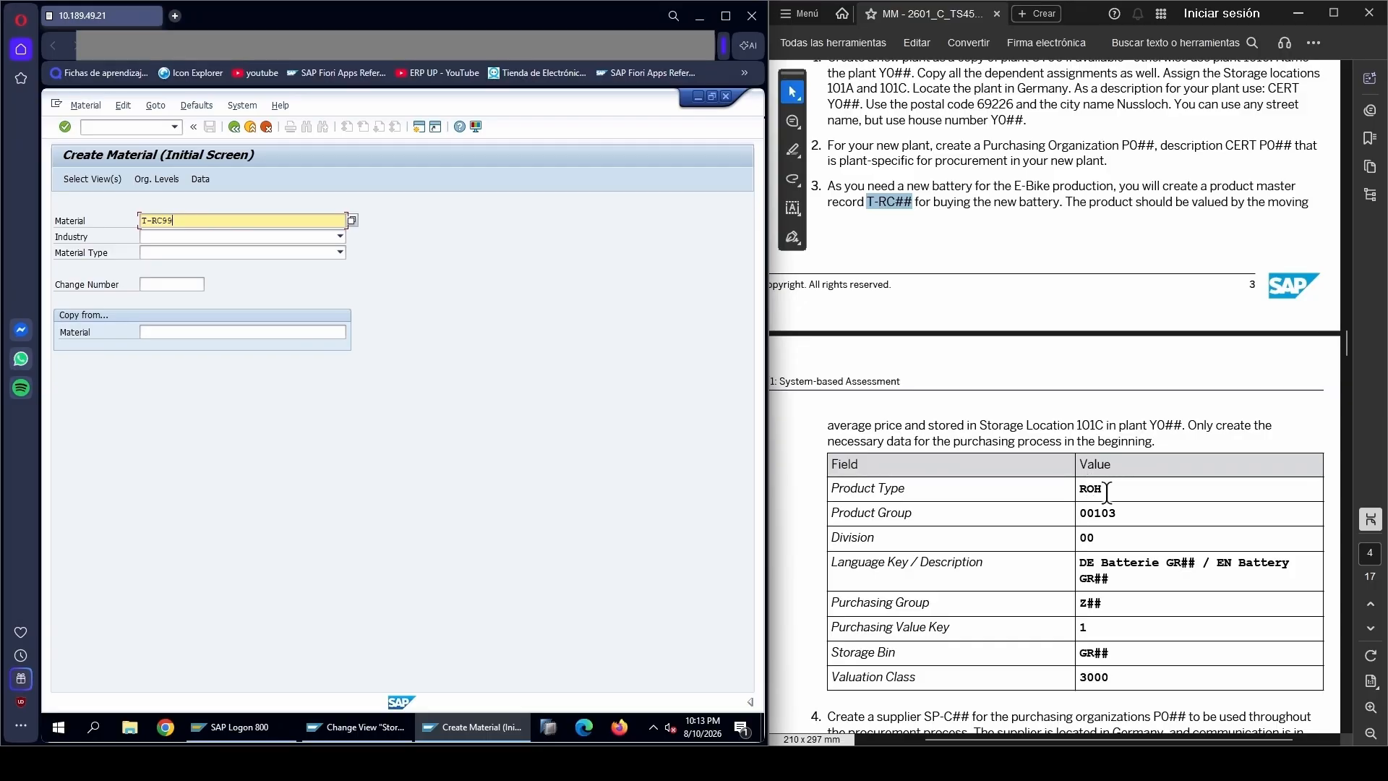
{"action": "left_click", "coordinate": [220, 253]}
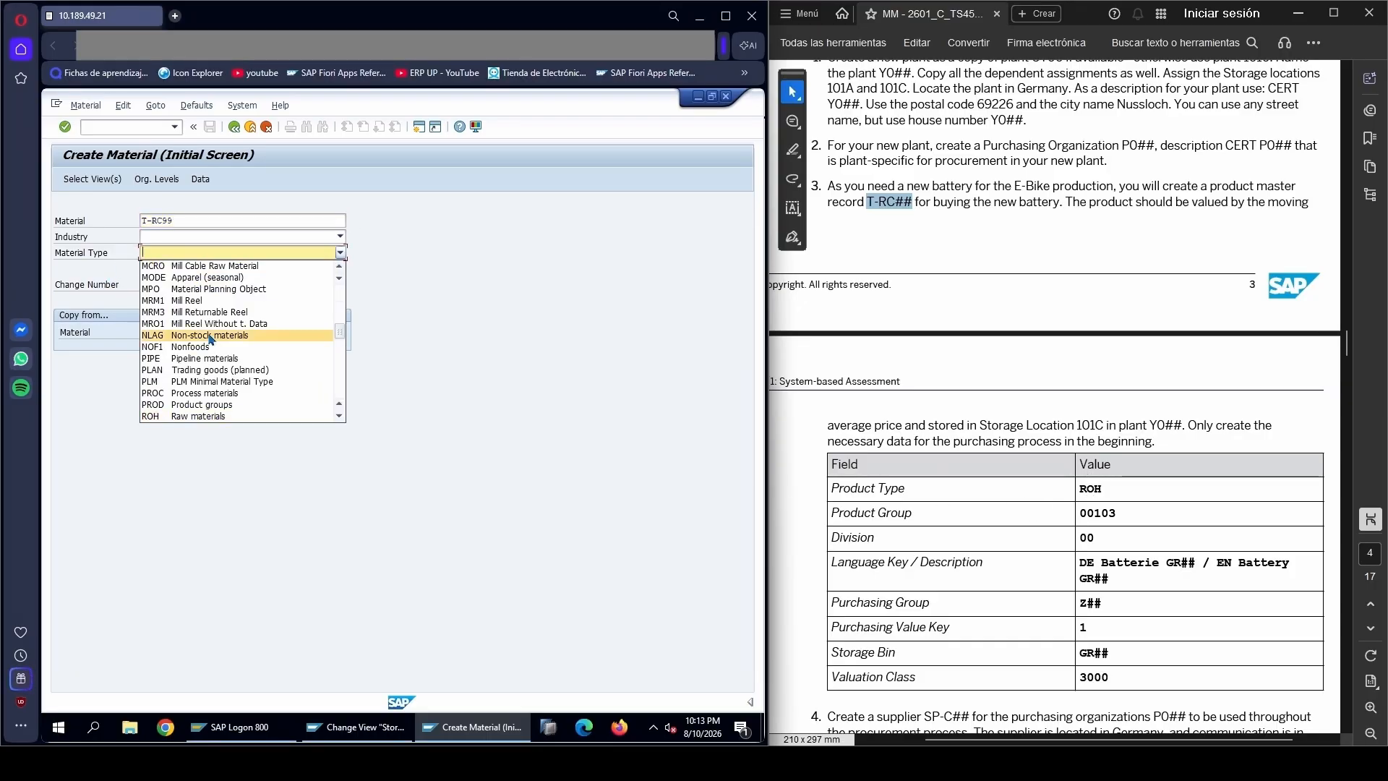
{"action": "left_click", "coordinate": [183, 416]}
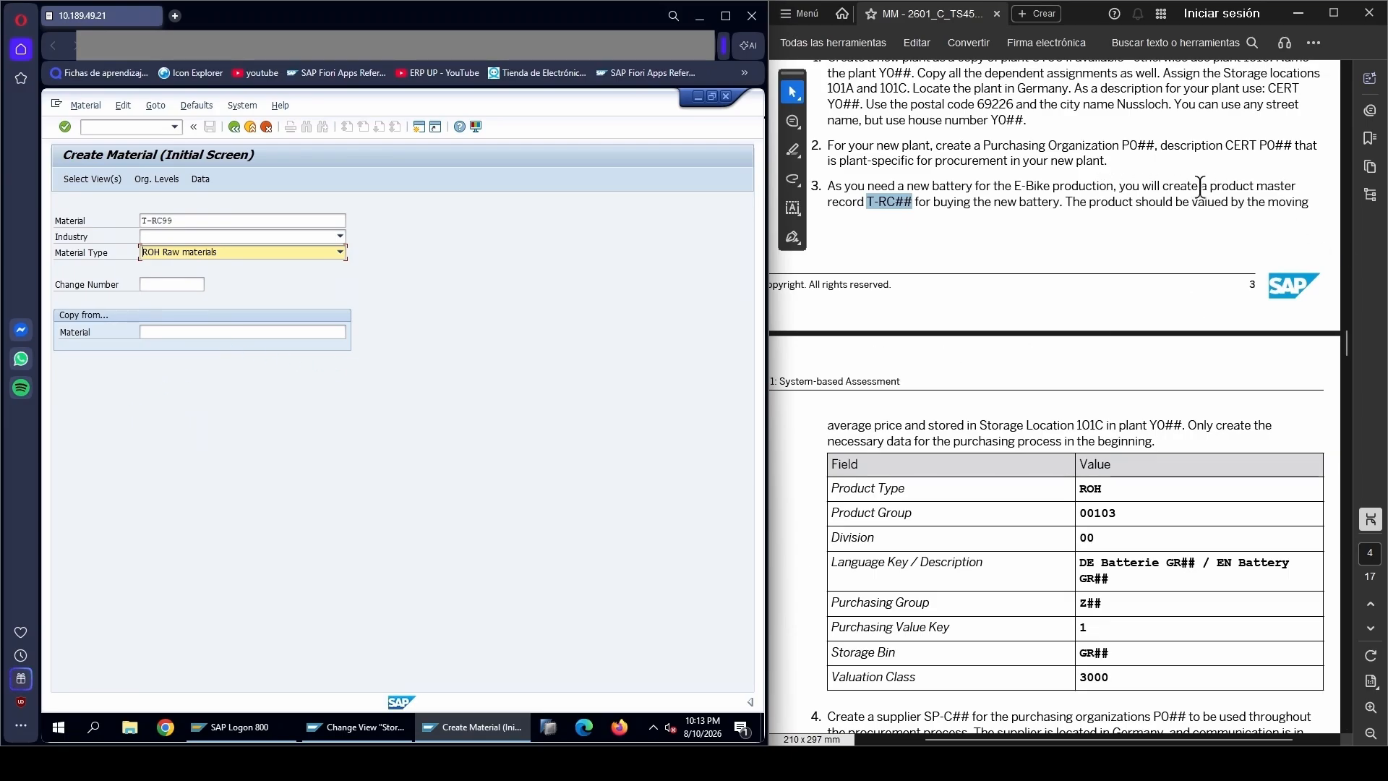
{"action": "left_click", "coordinate": [204, 239]}
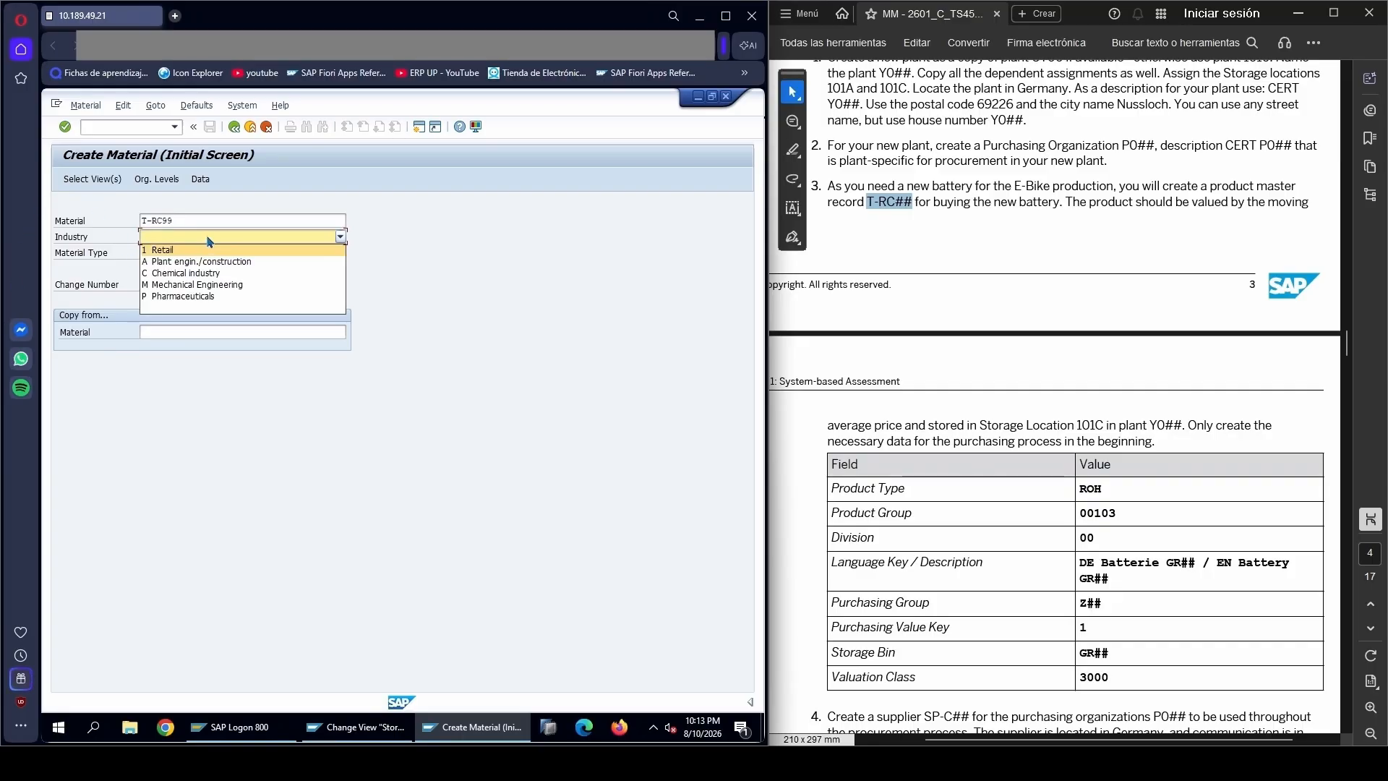
{"action": "left_click", "coordinate": [164, 286]}
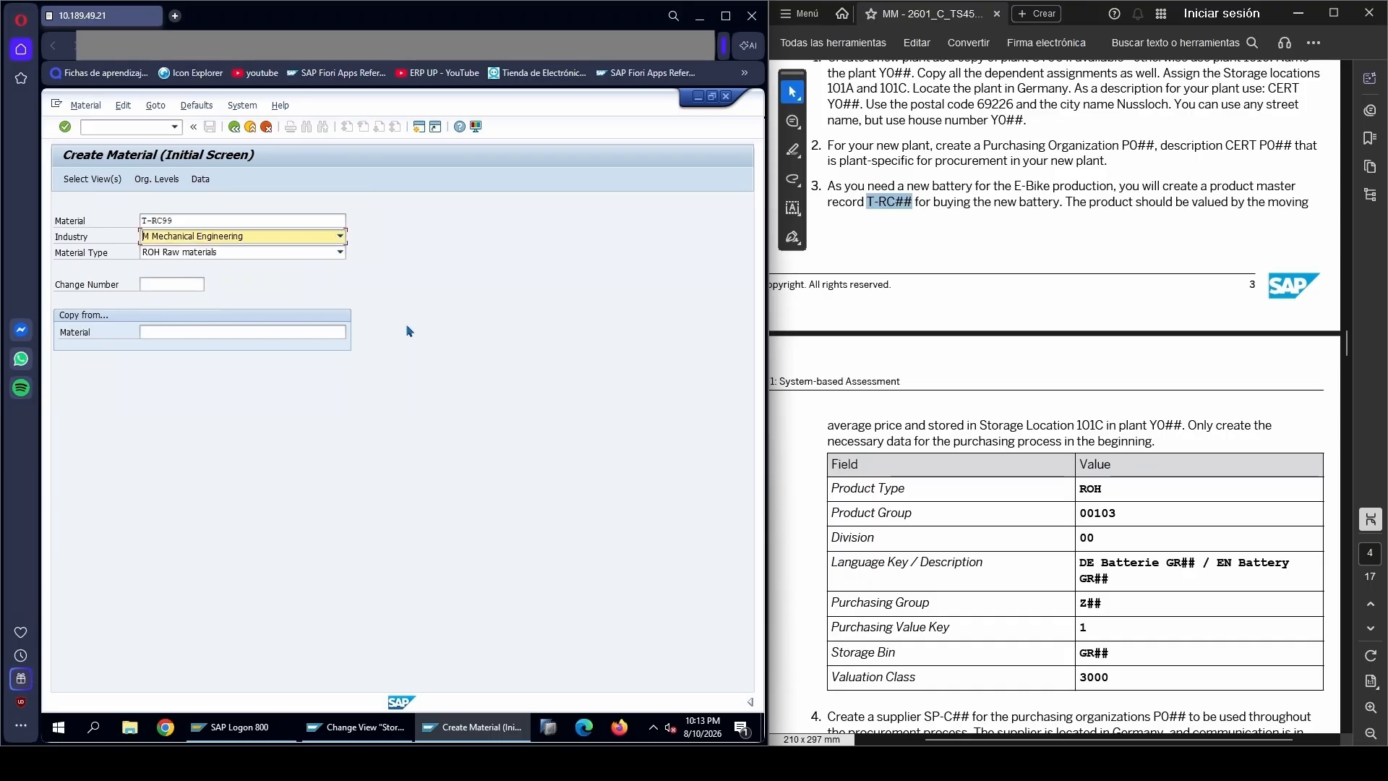
{"action": "key", "text": "Return"}
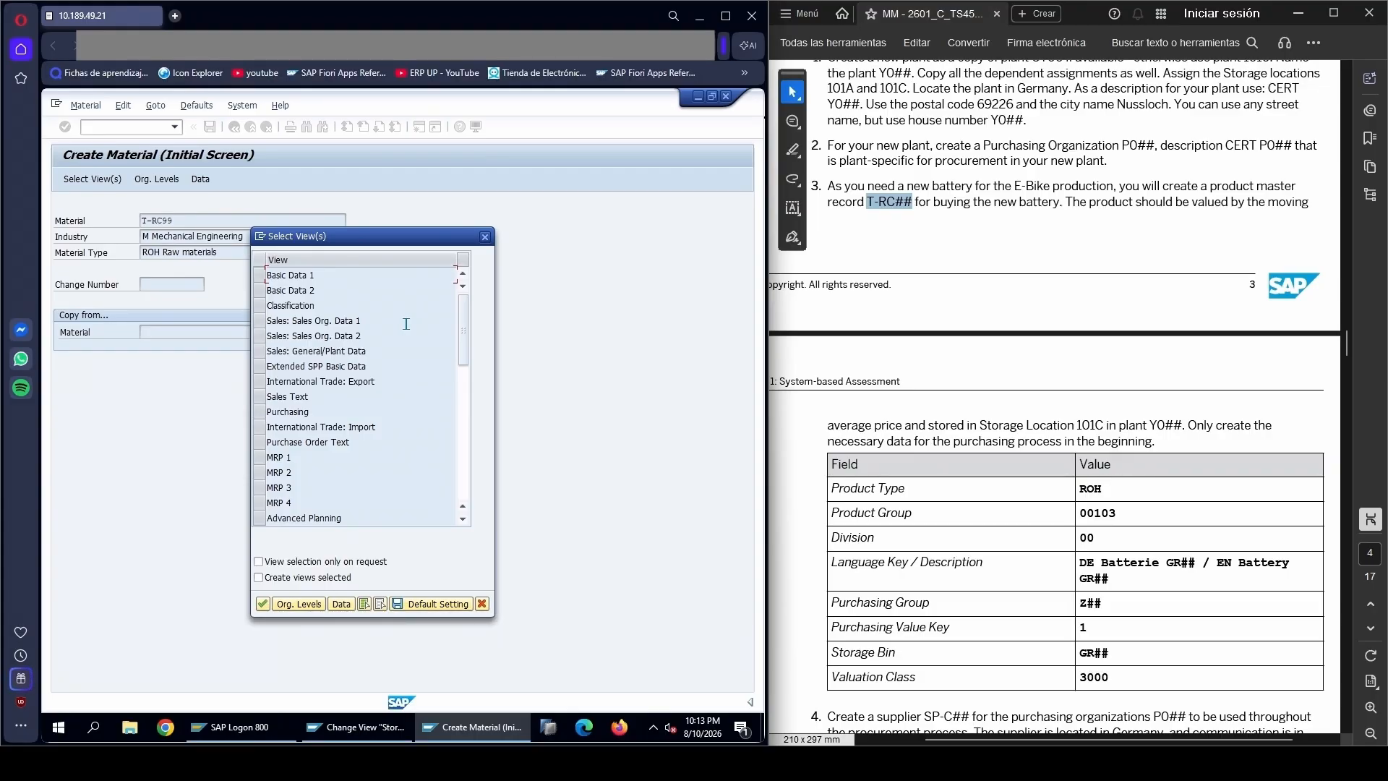
Select the Basic Data 1, Purchasing, General Plant Data / Storage 1 and Accounting 1 views and confirm the selection
{"action": "left_click", "coordinate": [262, 274]}
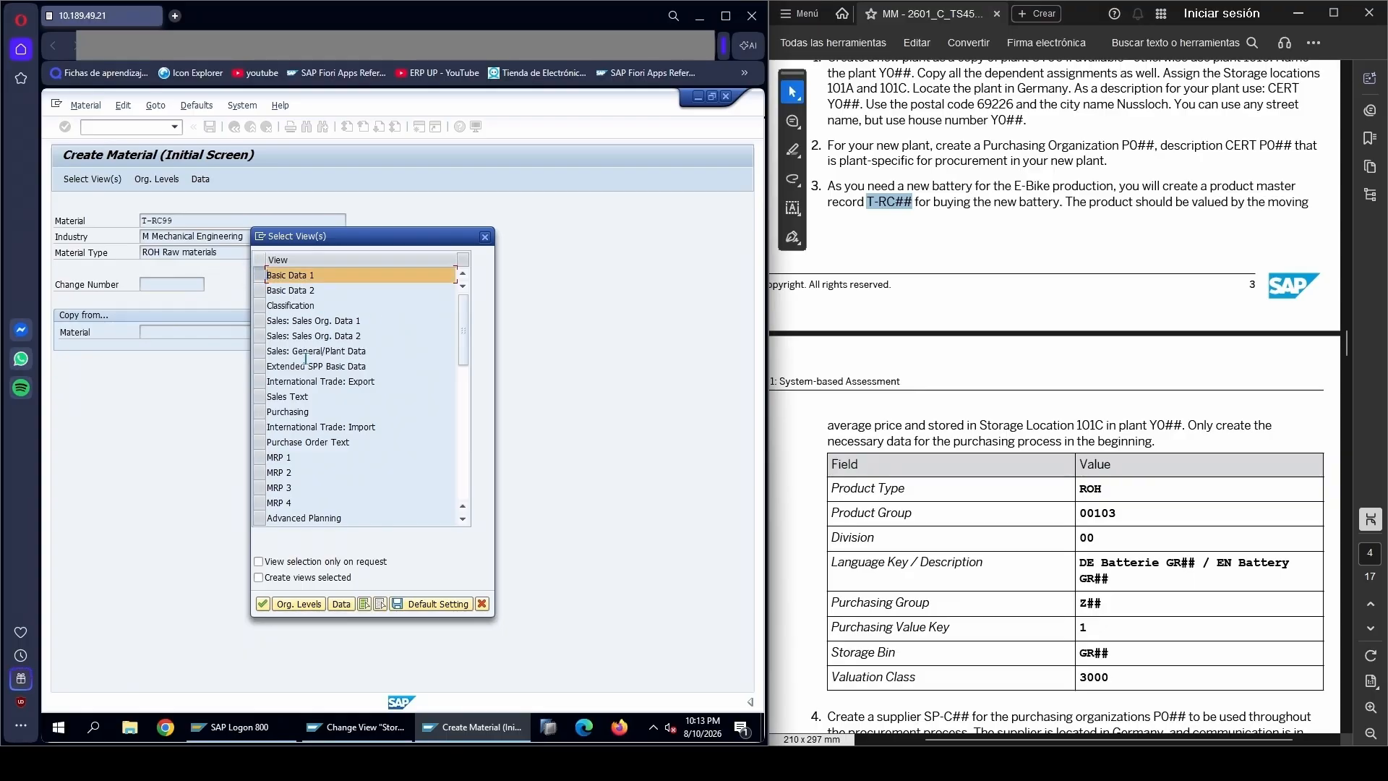
{"action": "left_click", "coordinate": [262, 412]}
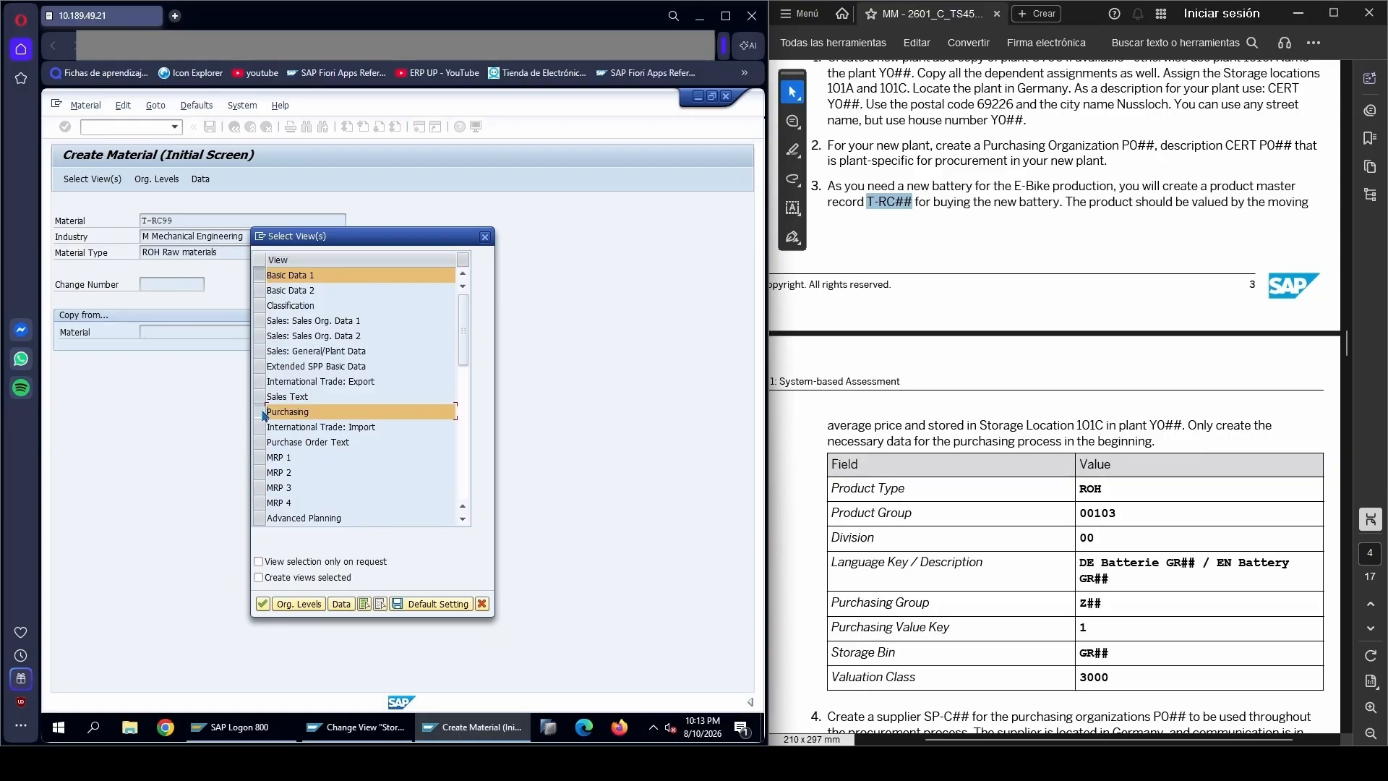
{"action": "scroll", "coordinate": [321, 421], "scroll_direction": "down", "scroll_amount": 4}
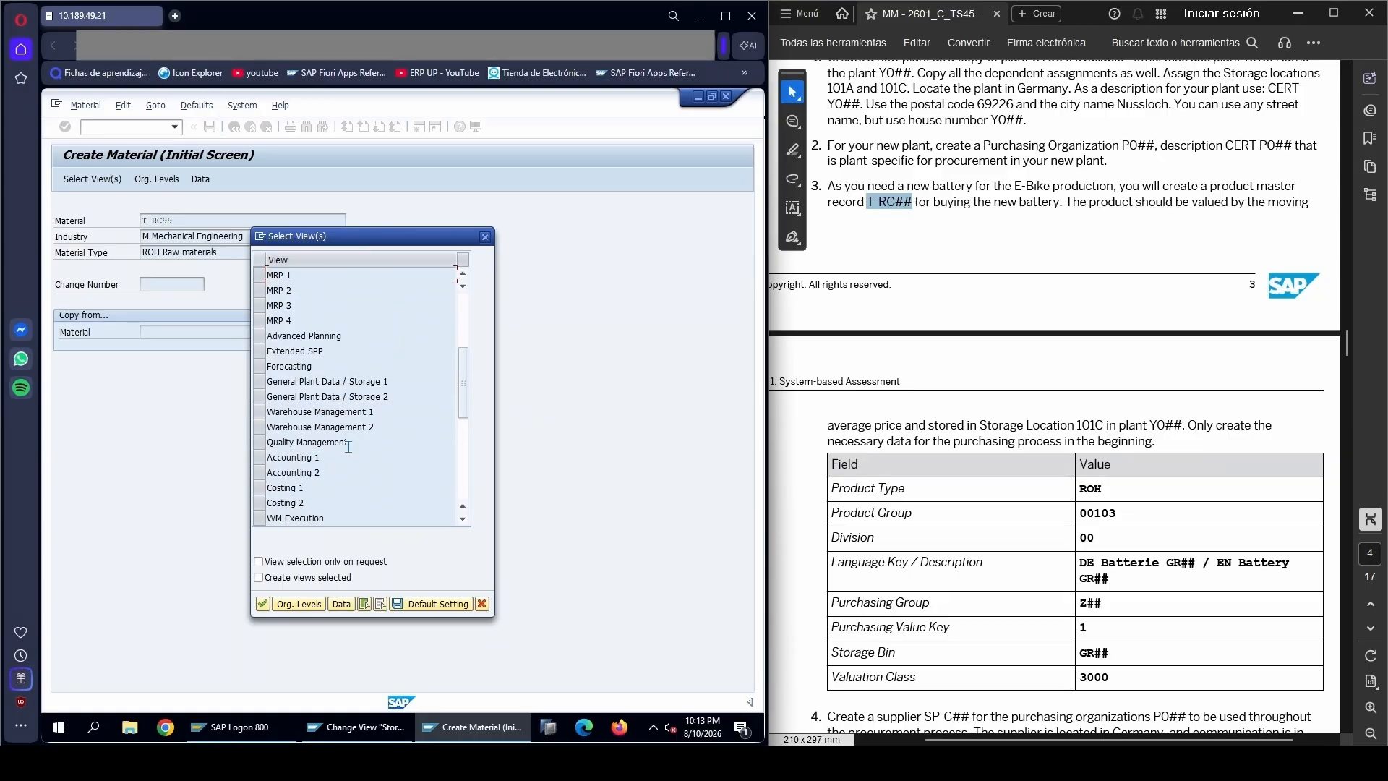
{"action": "left_click", "coordinate": [266, 381]}
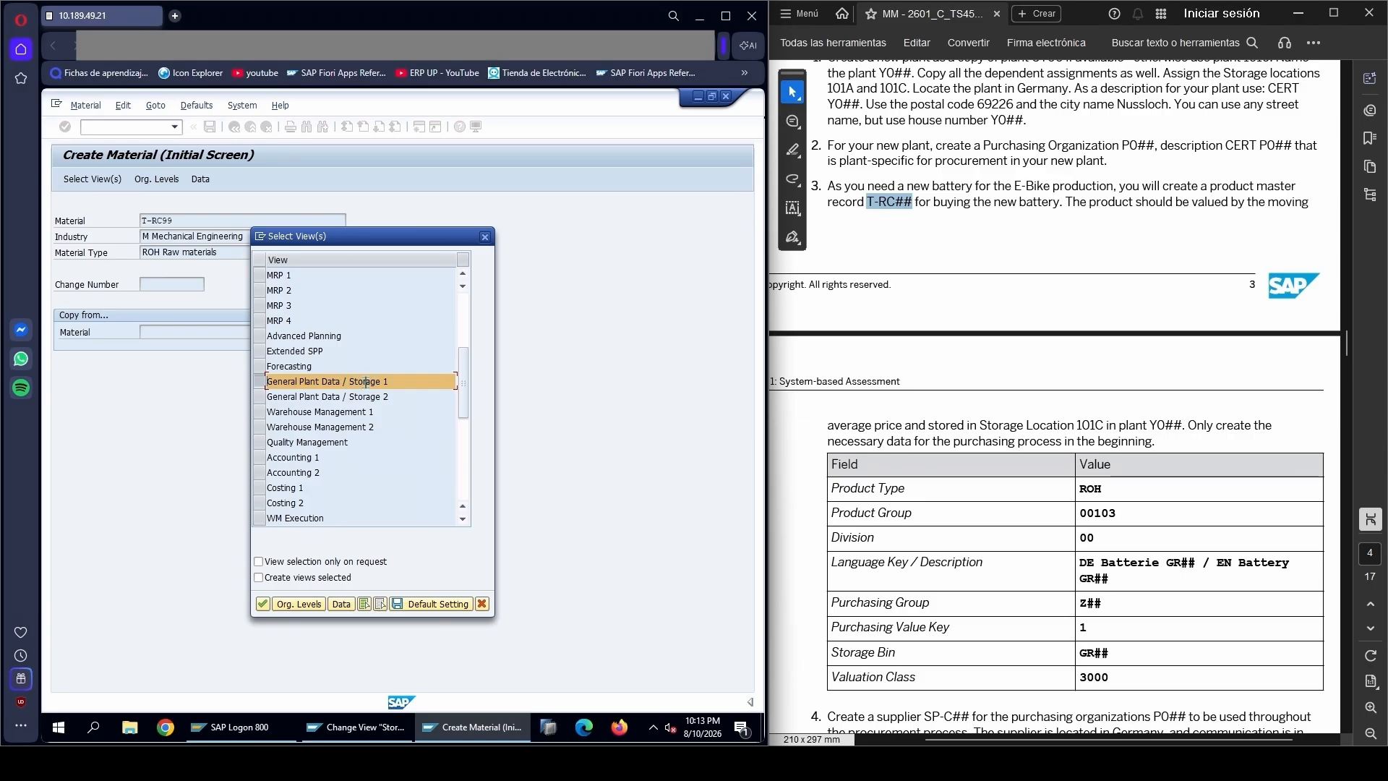
{"action": "left_click", "coordinate": [266, 457]}
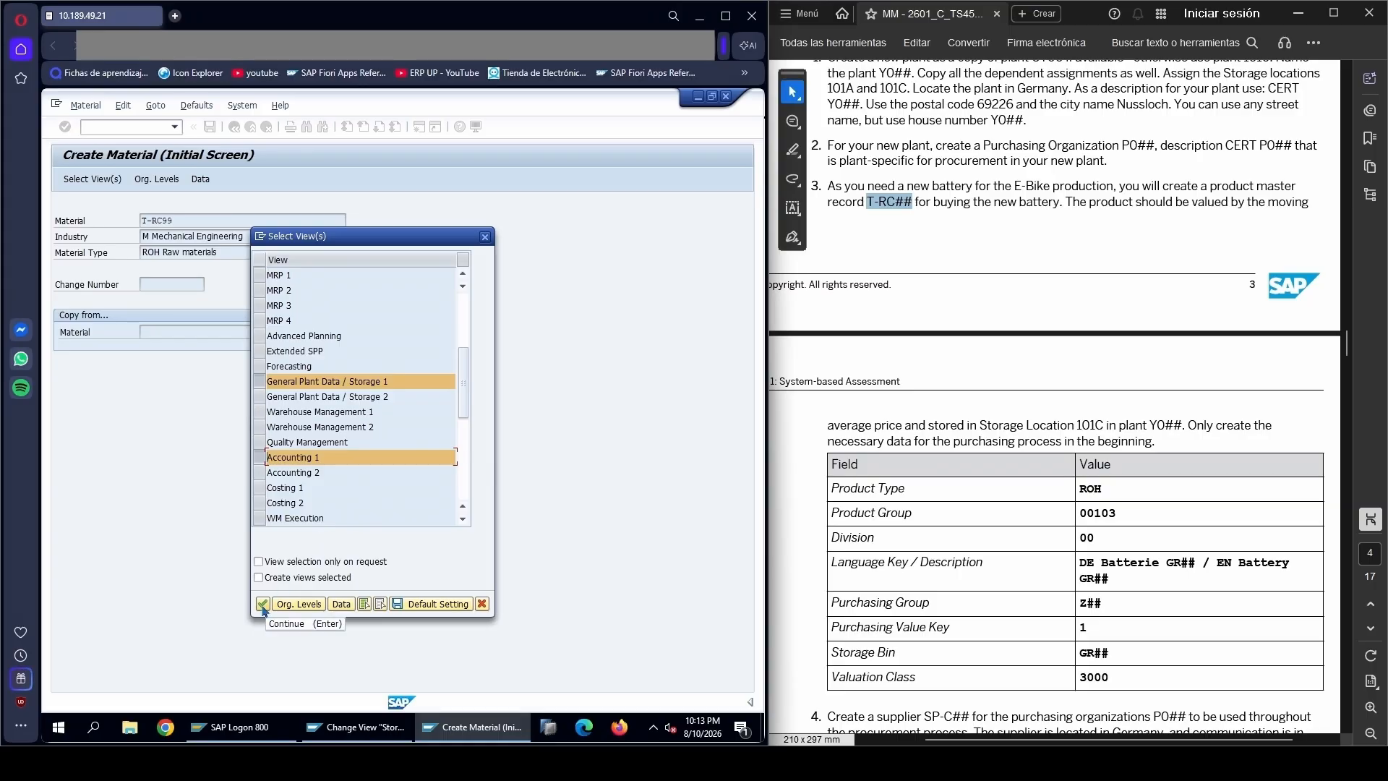
{"action": "left_click", "coordinate": [264, 607]}
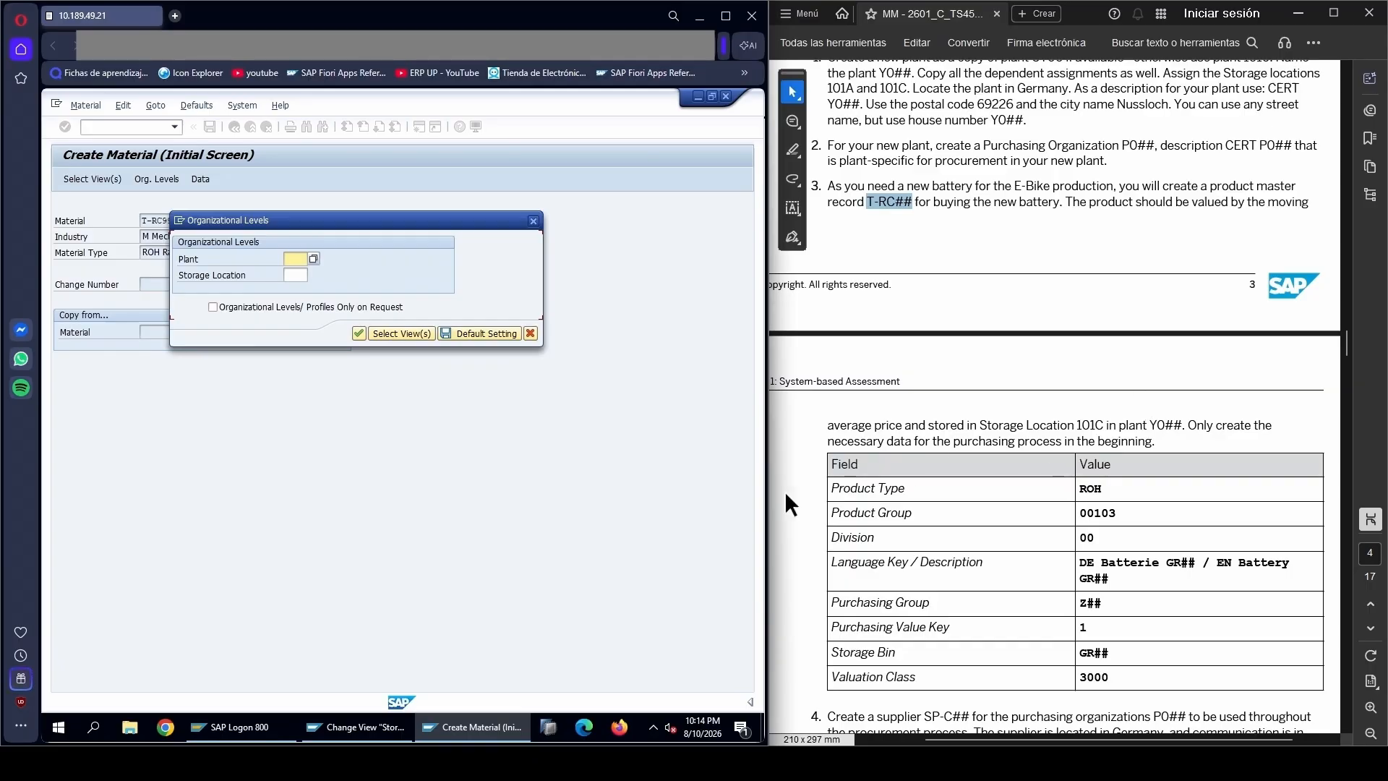
Set the organizational levels to plant Y099 and storage location 101C, and confirm them
{"action": "left_click_drag", "start_coordinate": [1150, 425], "coordinate": [1181, 425]}
{"action": "left_click", "coordinate": [1076, 425]}
{"action": "left_click_drag", "start_coordinate": [1076, 424], "coordinate": [1102, 425]}
{"action": "left_click", "coordinate": [1057, 430]}
{"action": "left_click", "coordinate": [293, 259]}
{"action": "type", "text": "y099"}
{"action": "key", "text": "Tab"}
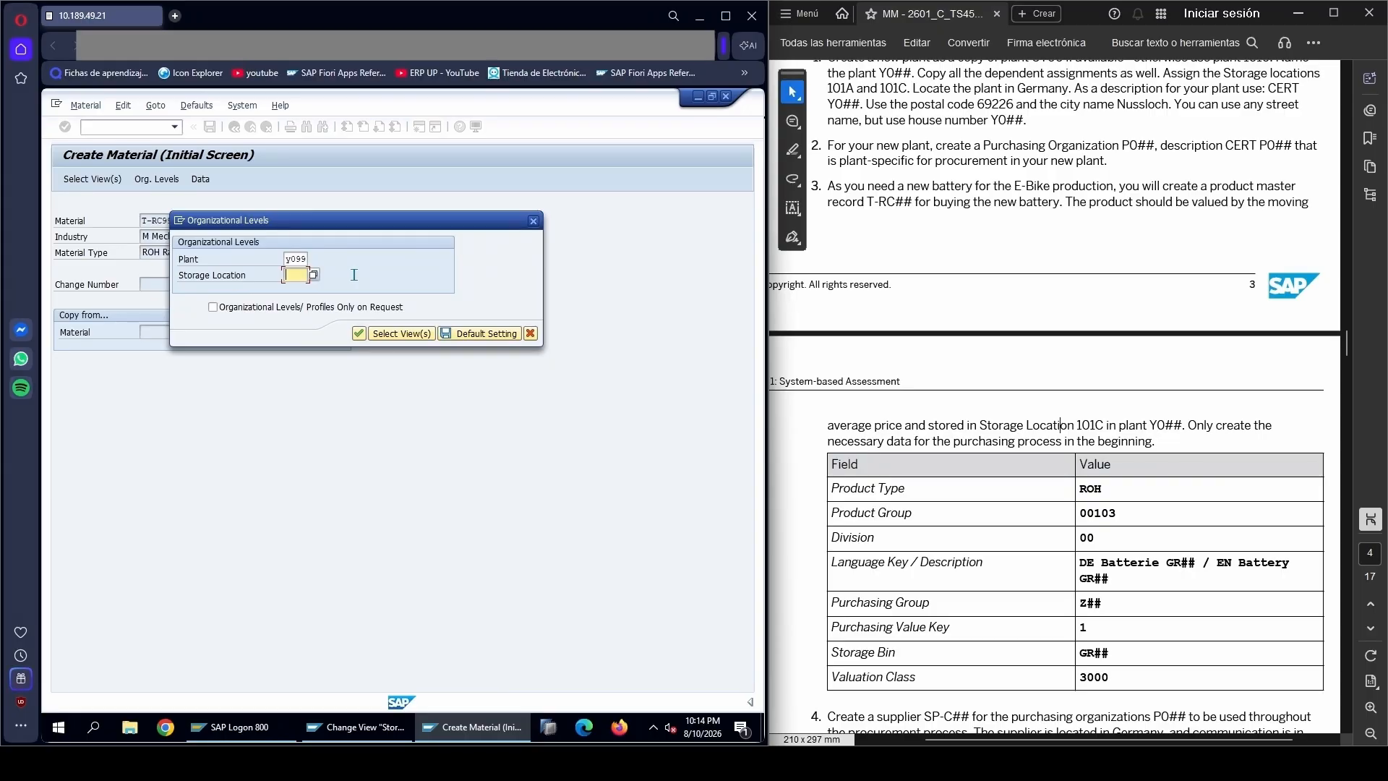
{"action": "type", "text": "101C"}
{"action": "key", "text": "Tab"}
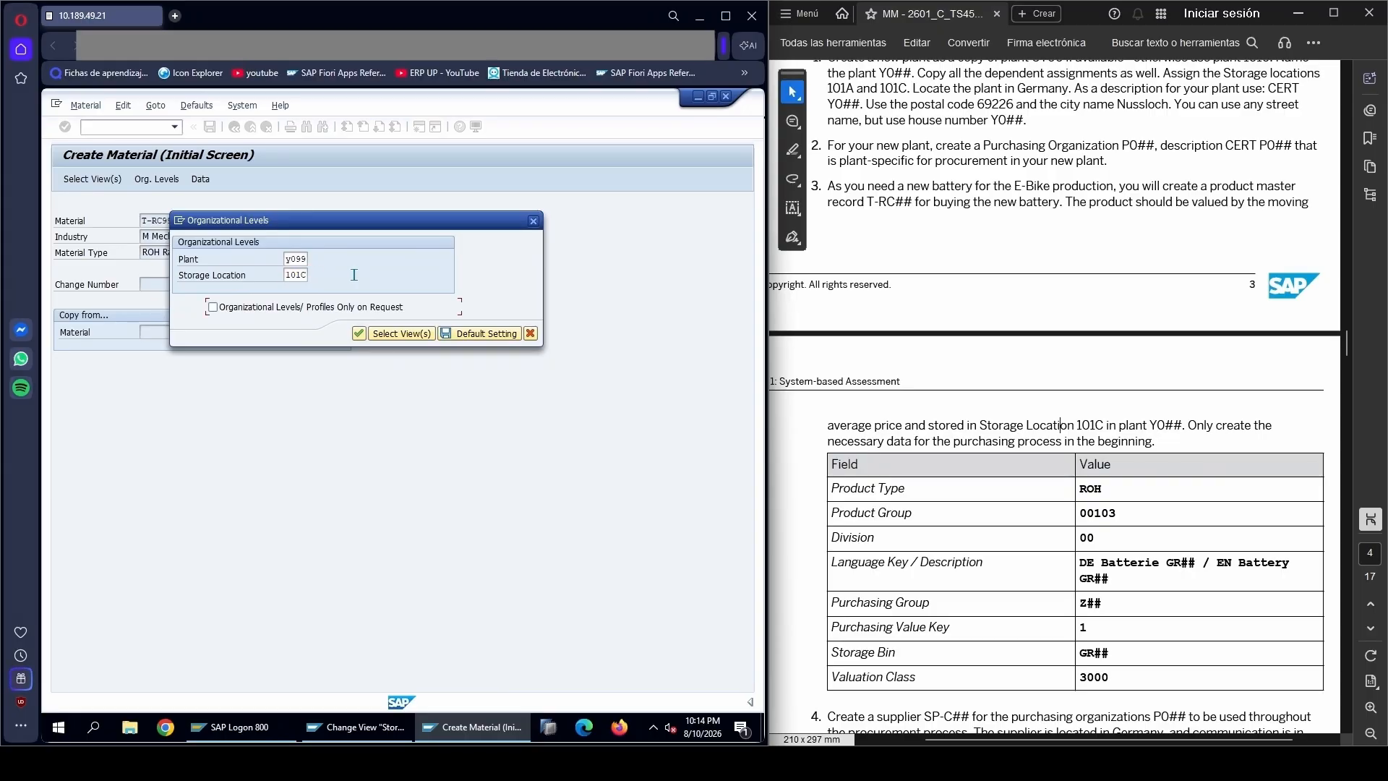
{"action": "left_click", "coordinate": [360, 334]}
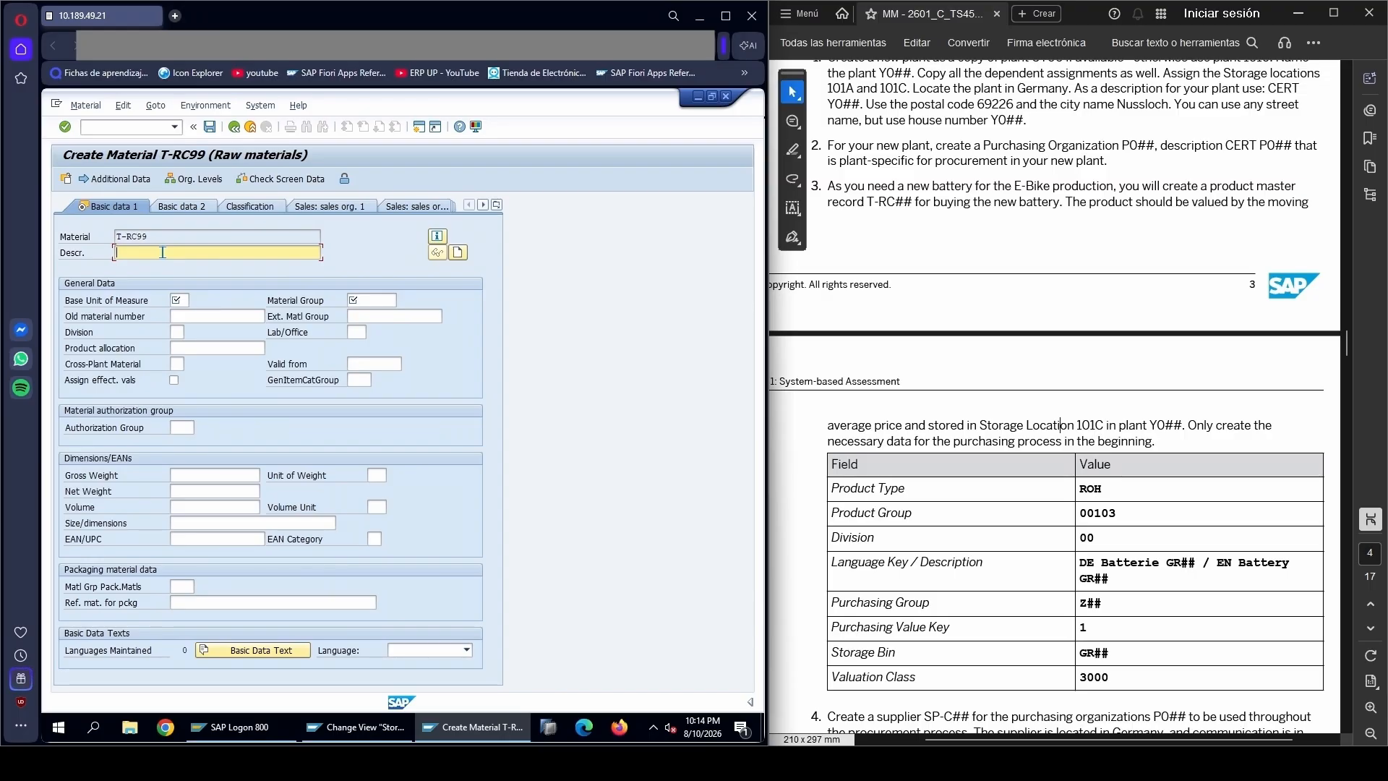
Enter Battery GR99 as the material description, based on the English description in the PDF table
{"action": "left_click_drag", "start_coordinate": [1238, 562], "coordinate": [1106, 578]}
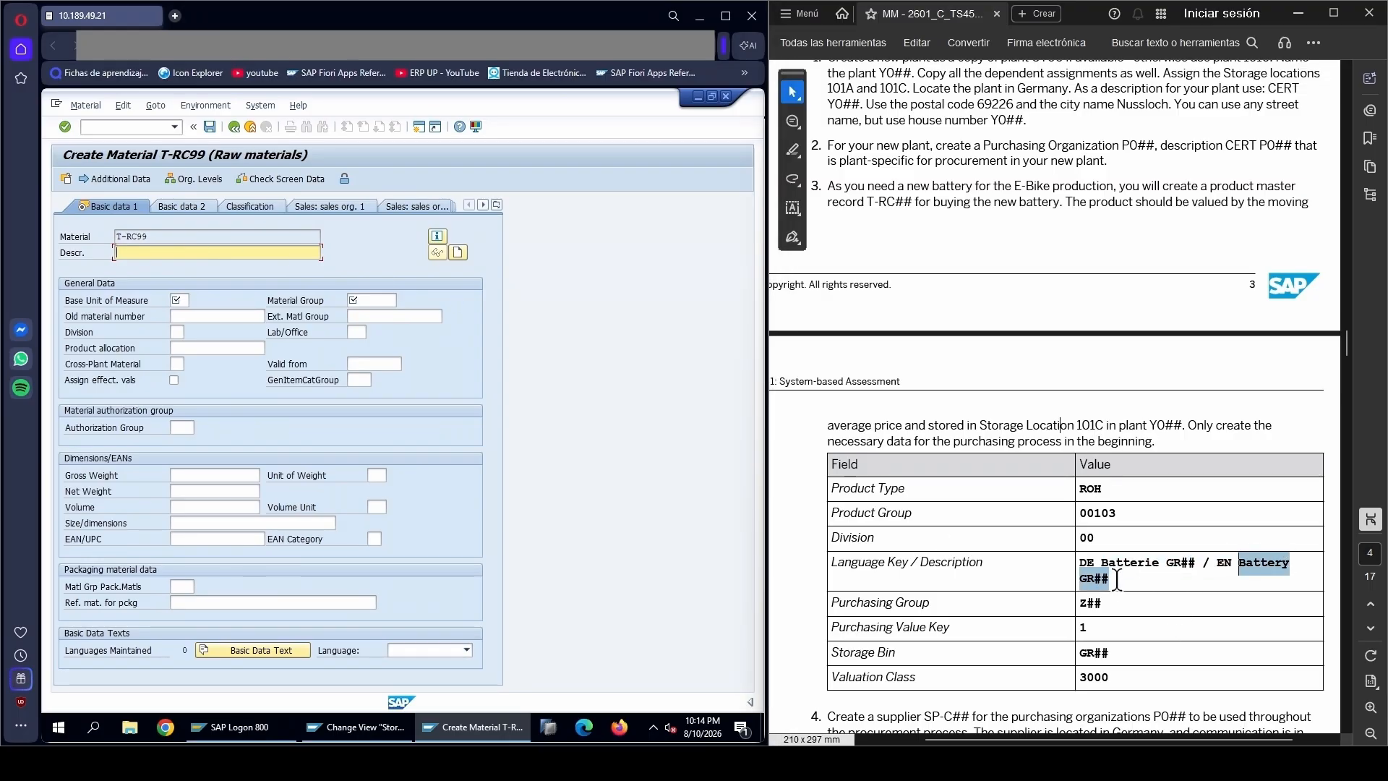
{"action": "key", "text": "ctrl+c"}
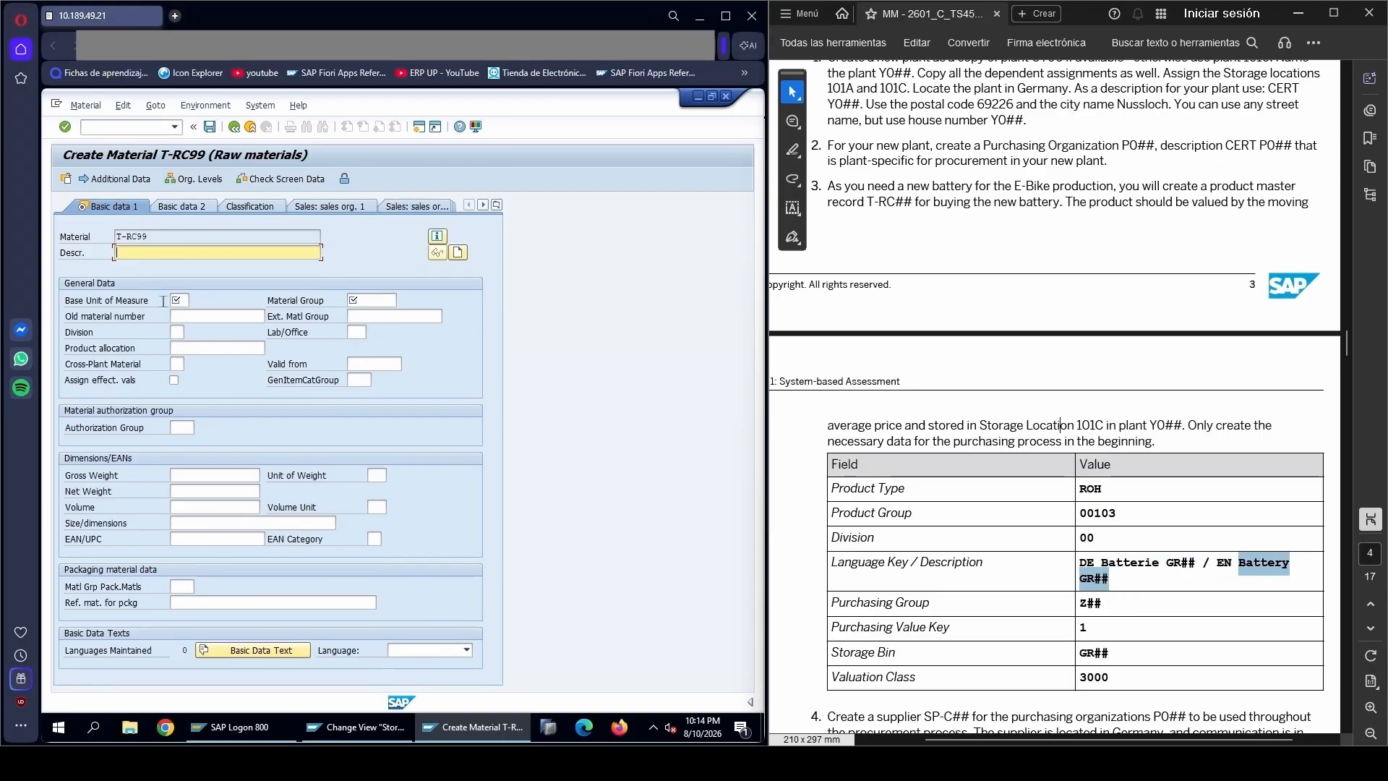
{"action": "left_click", "coordinate": [201, 251]}
{"action": "key", "text": "ctrl+v"}
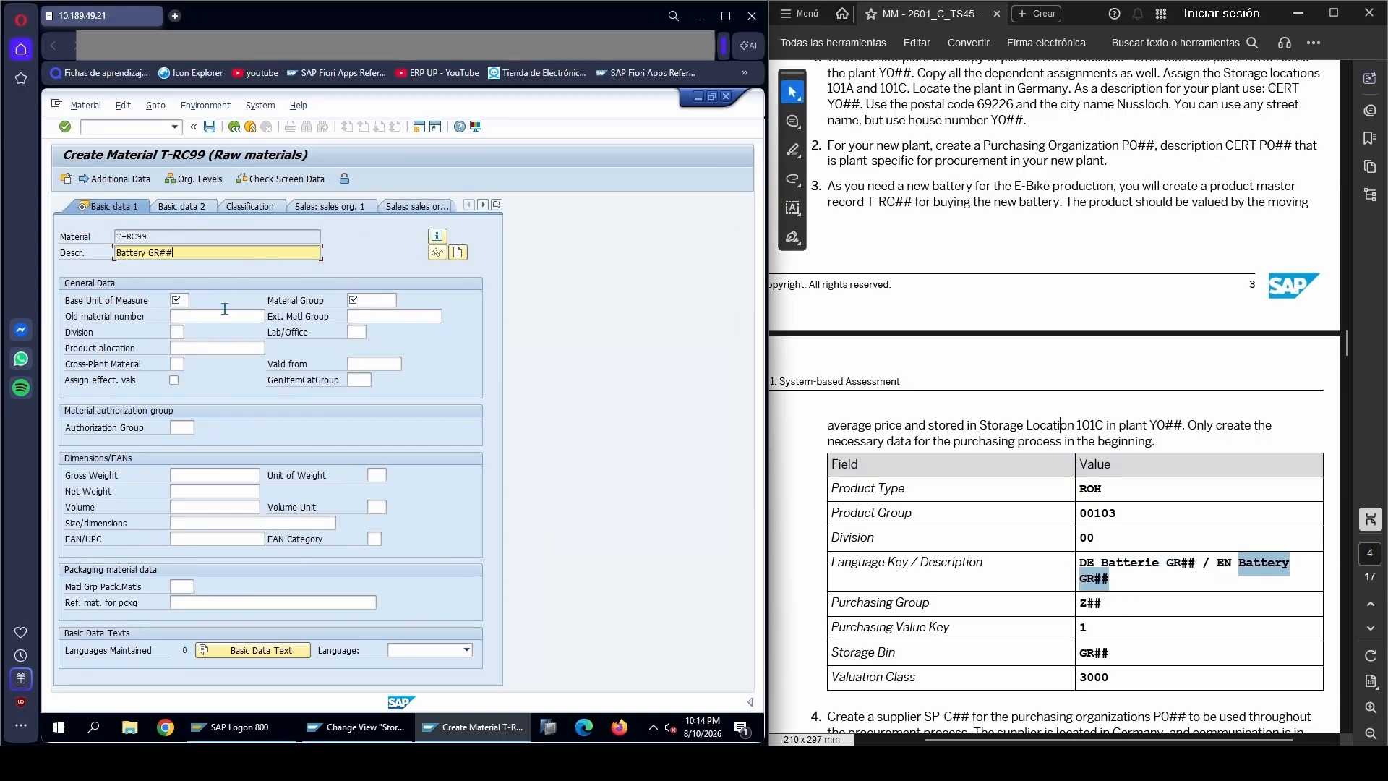
{"action": "type", "text": "99"}
Set the base unit of measure to PC, the material group to 00103 and the division to 00
{"action": "left_click", "coordinate": [185, 299]}
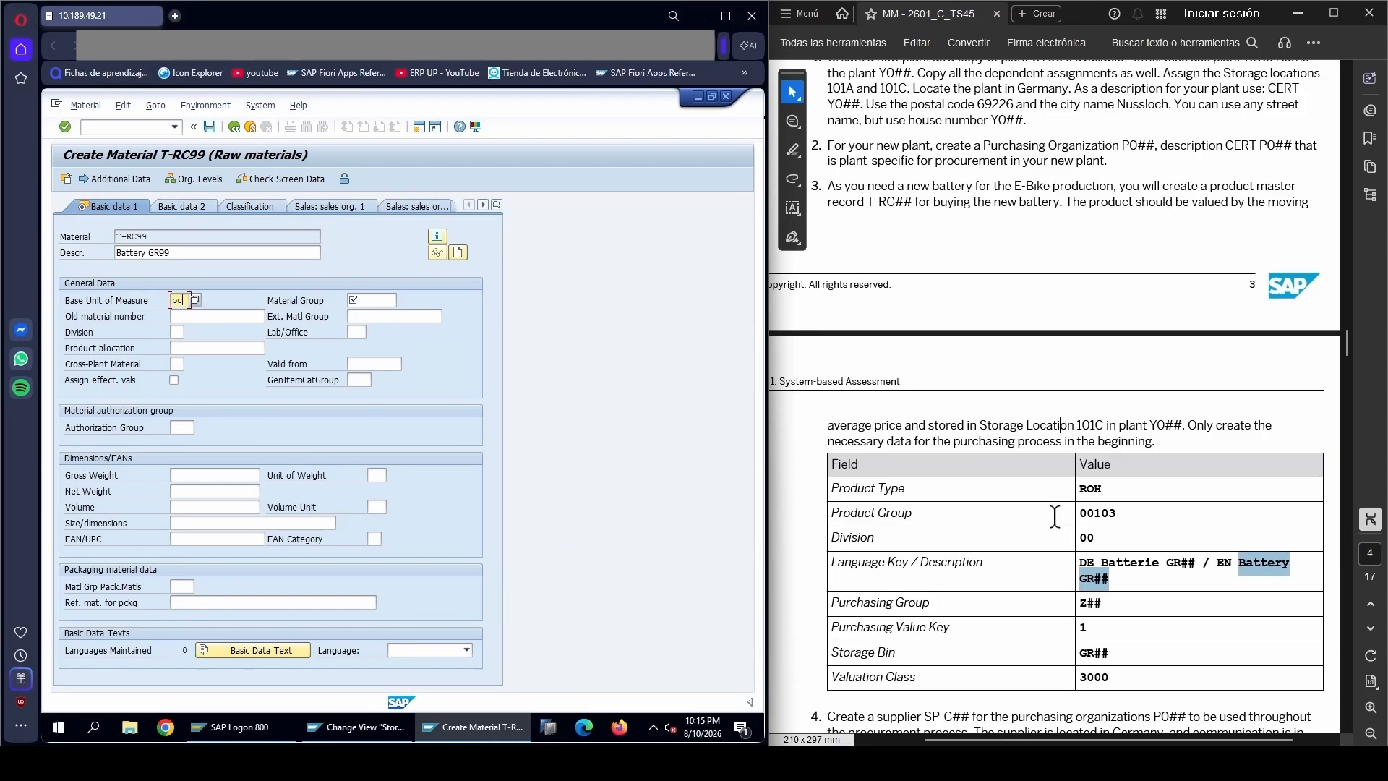
{"action": "left_click", "coordinate": [368, 299]}
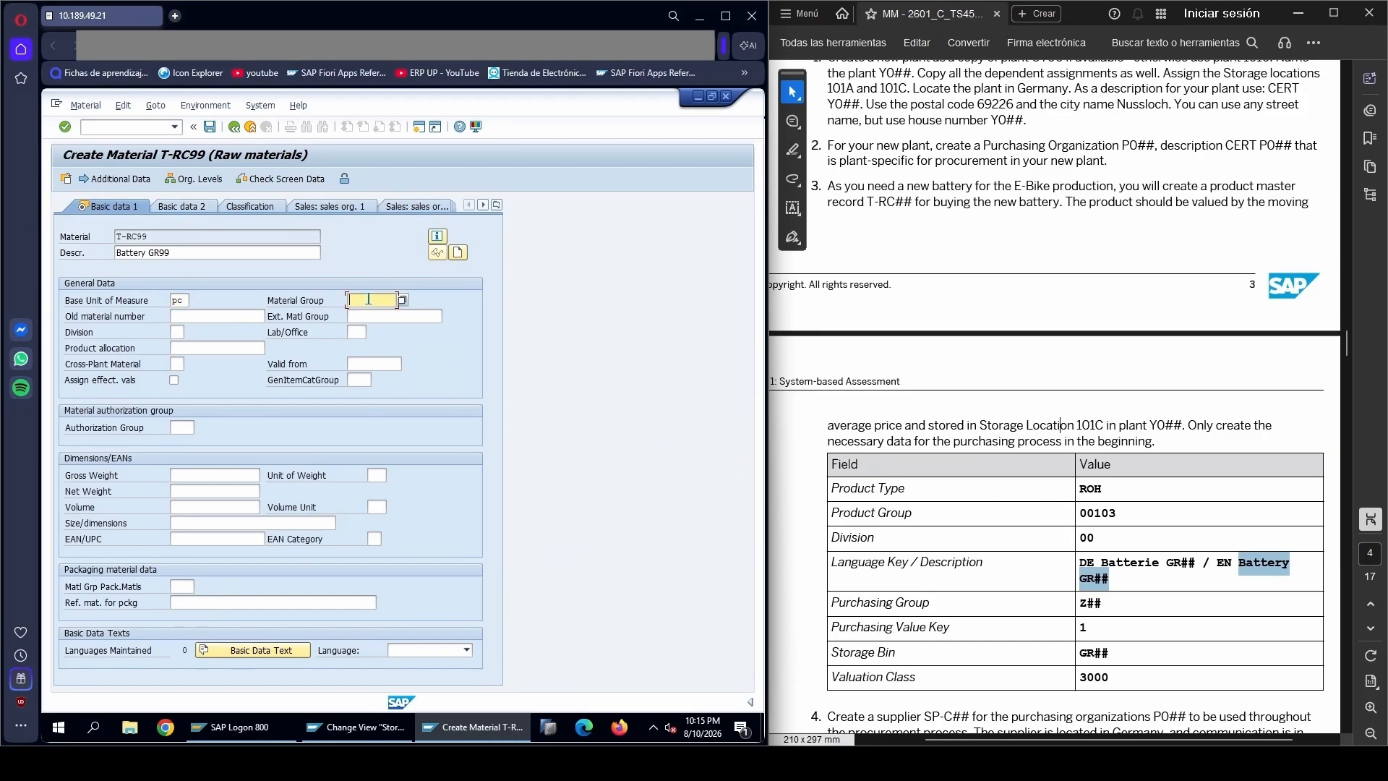
{"action": "type", "text": "00103"}
{"action": "left_click", "coordinate": [176, 333]}
{"action": "type", "text": "00"}
{"action": "key", "text": "Tab"}
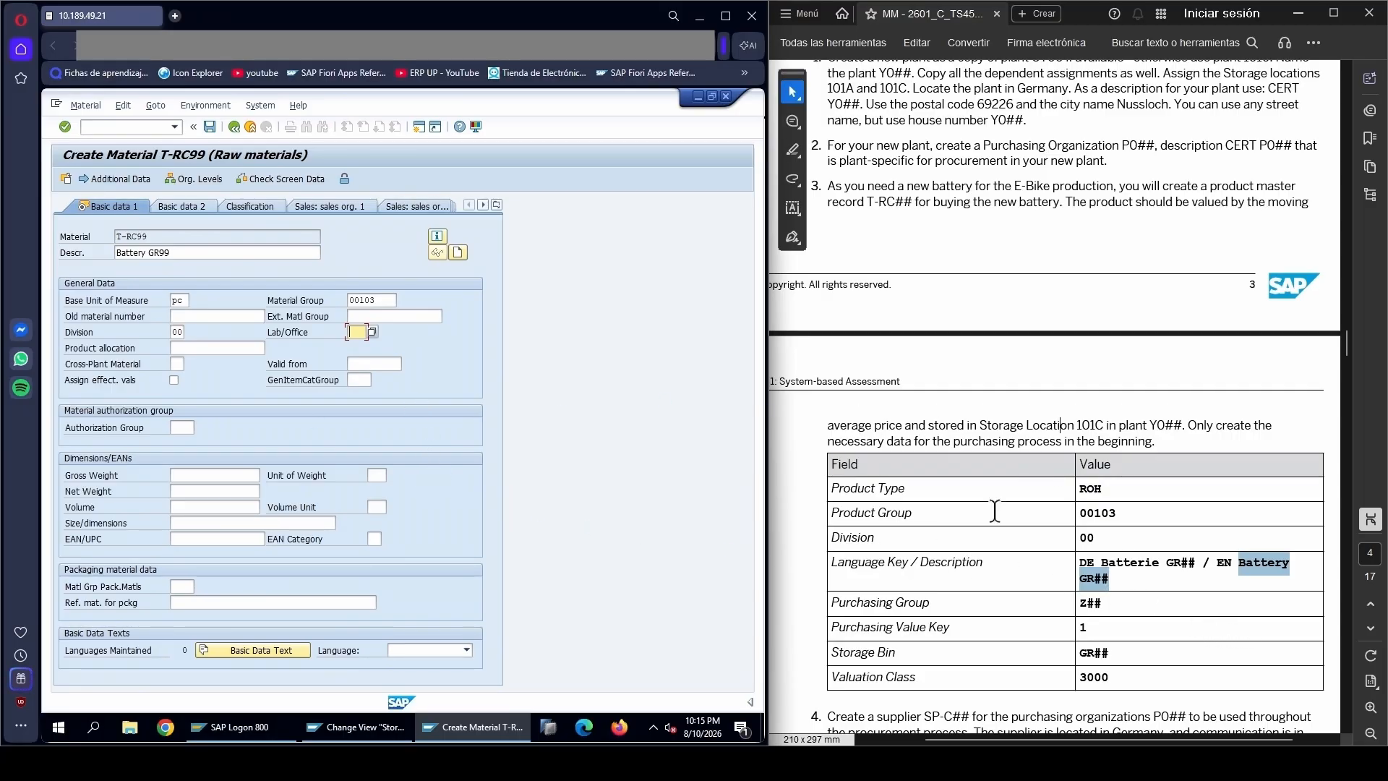
Add the German (DE) description Batterie GR99 in the material's additional data, return to the main data and continue to the Purchasing view
{"action": "left_click", "coordinate": [1128, 561]}
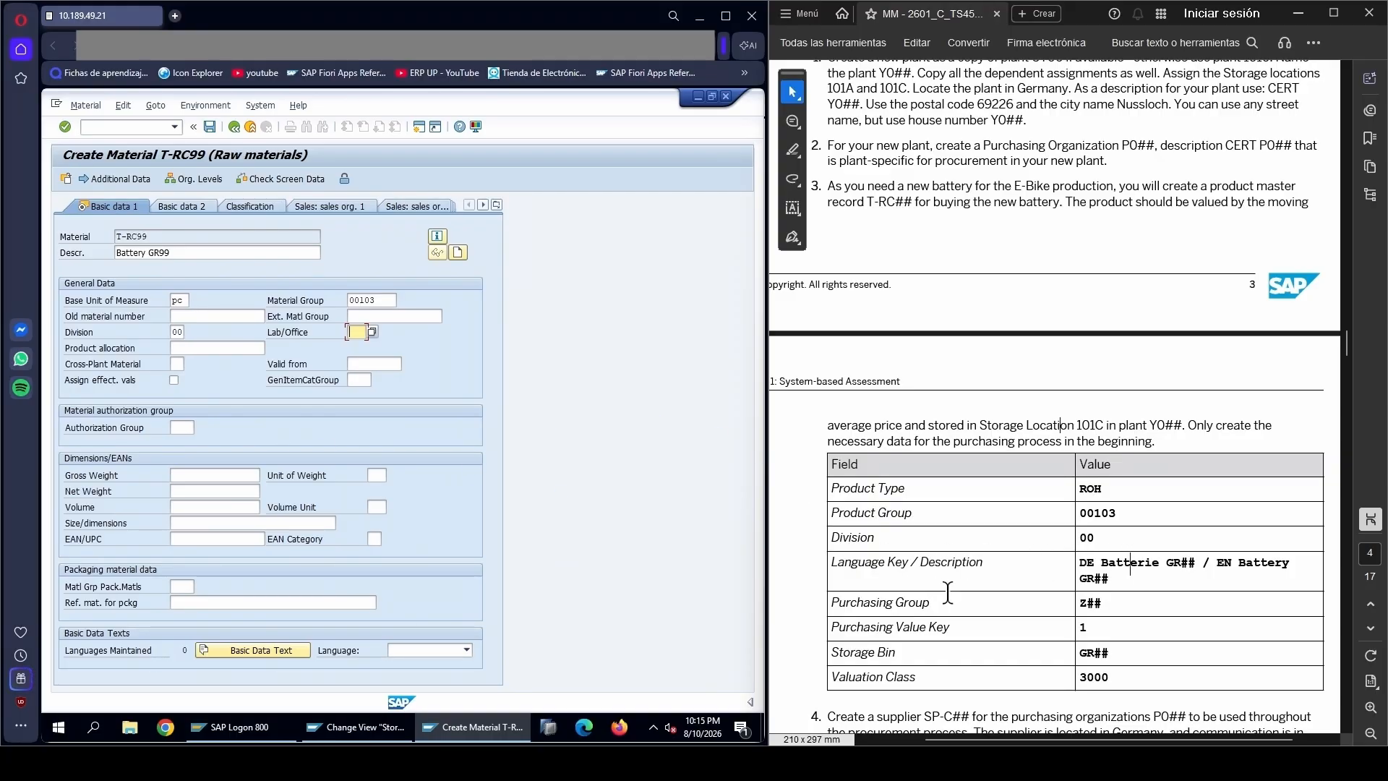
{"action": "left_click_drag", "start_coordinate": [1076, 563], "coordinate": [1094, 564]}
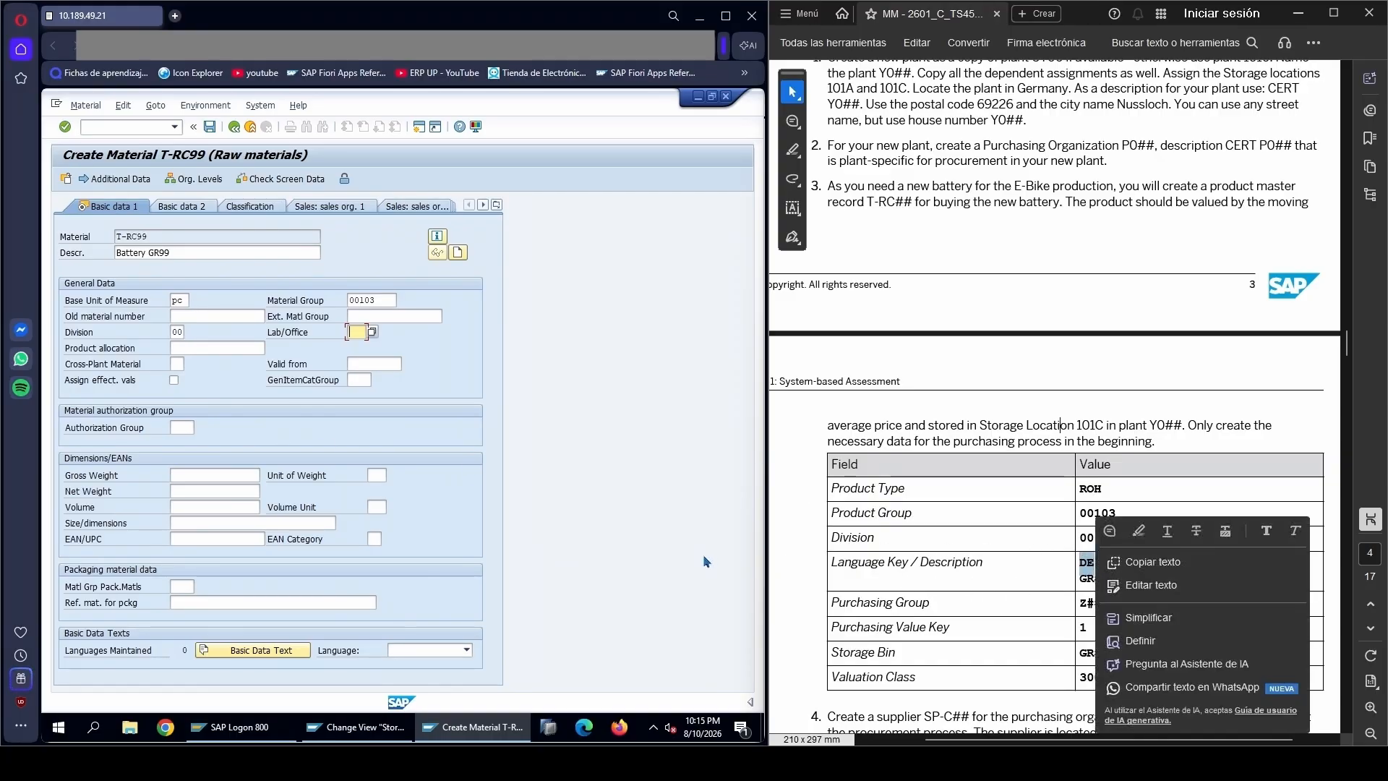
{"action": "left_click", "coordinate": [618, 370]}
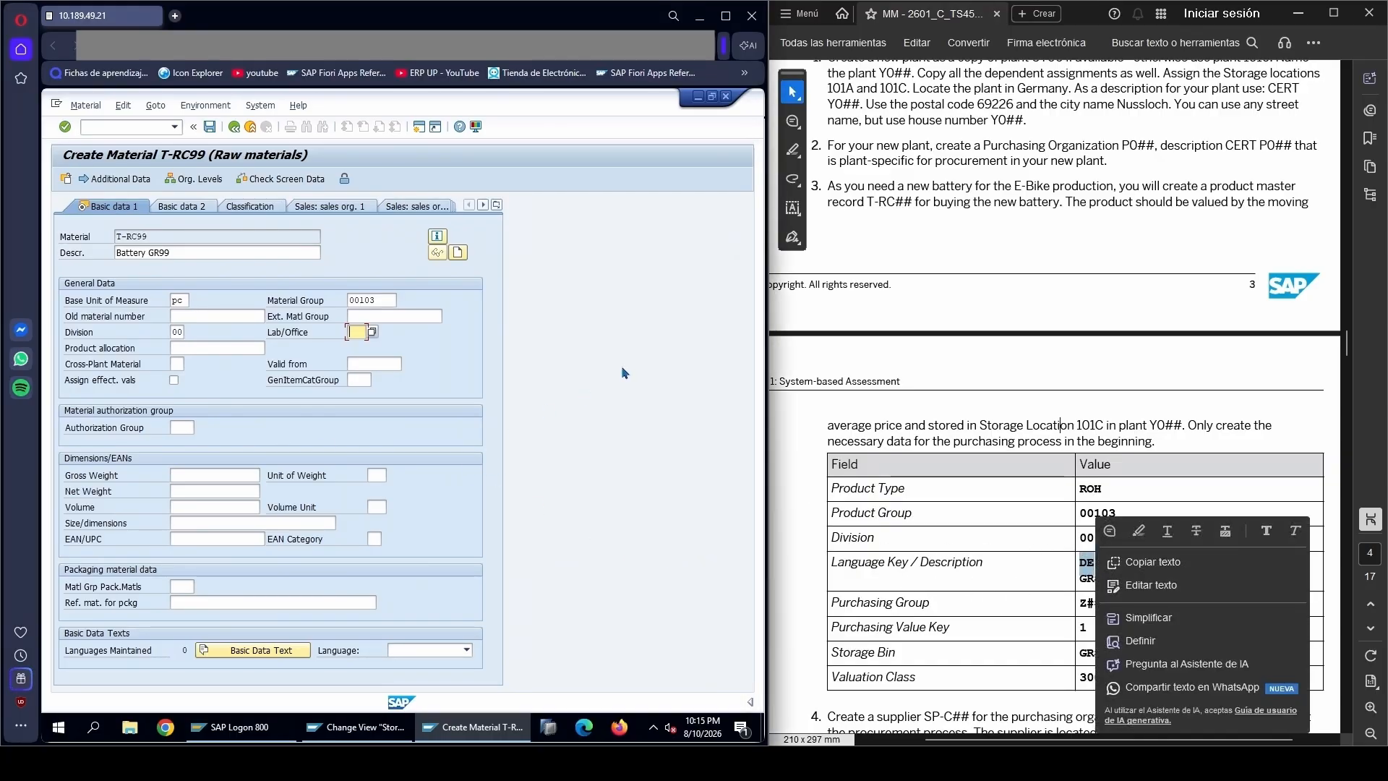
{"action": "left_click", "coordinate": [115, 180]}
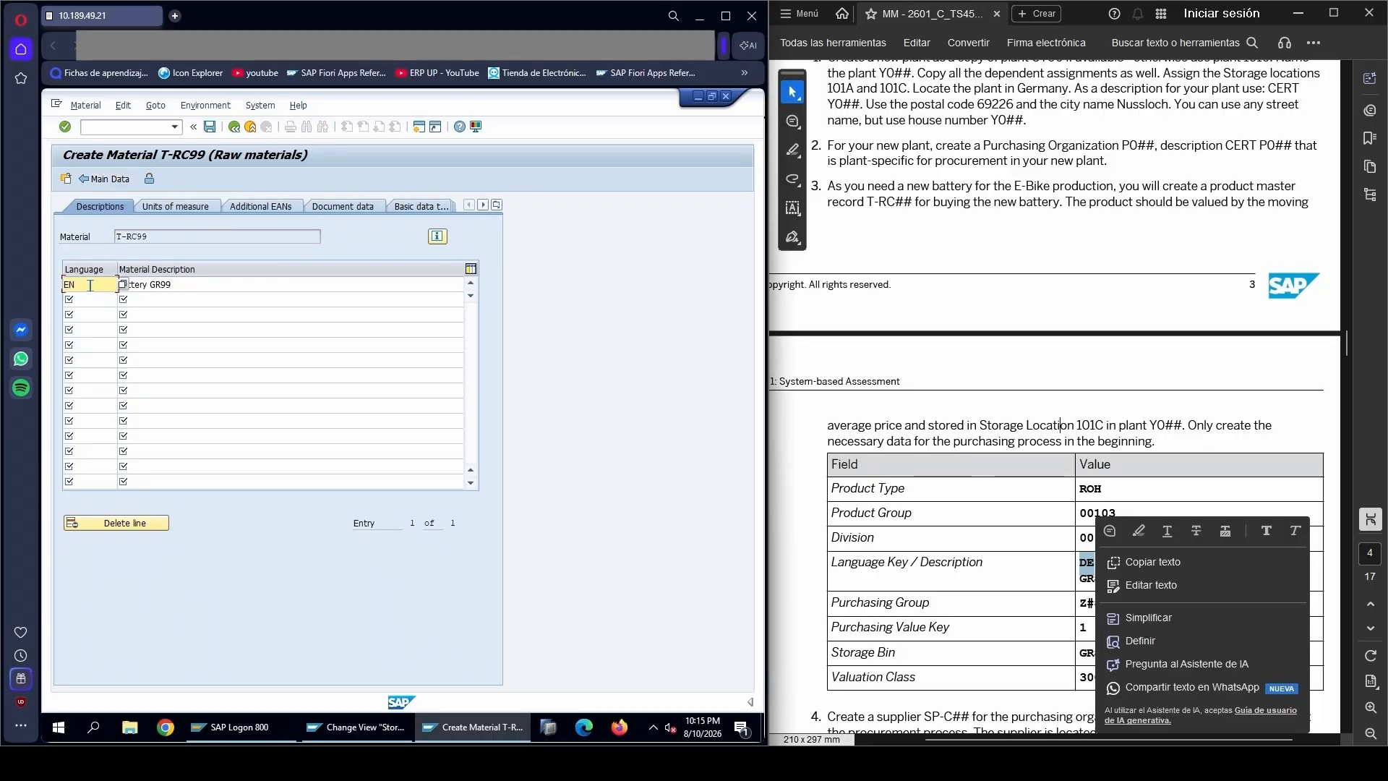
{"action": "left_click", "coordinate": [92, 299]}
{"action": "type", "text": "de"}
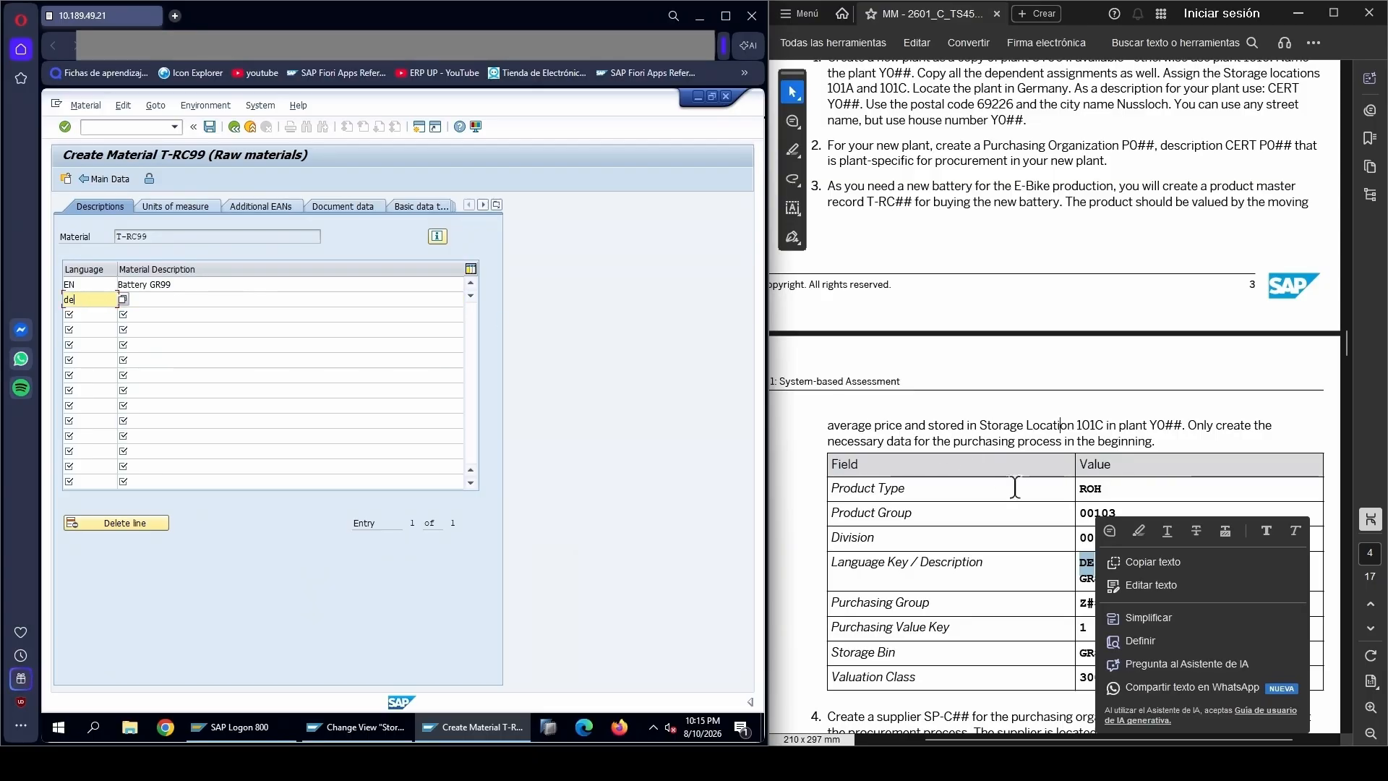
{"action": "left_click_drag", "start_coordinate": [1101, 563], "coordinate": [1195, 562]}
{"action": "left_click", "coordinate": [200, 299]}
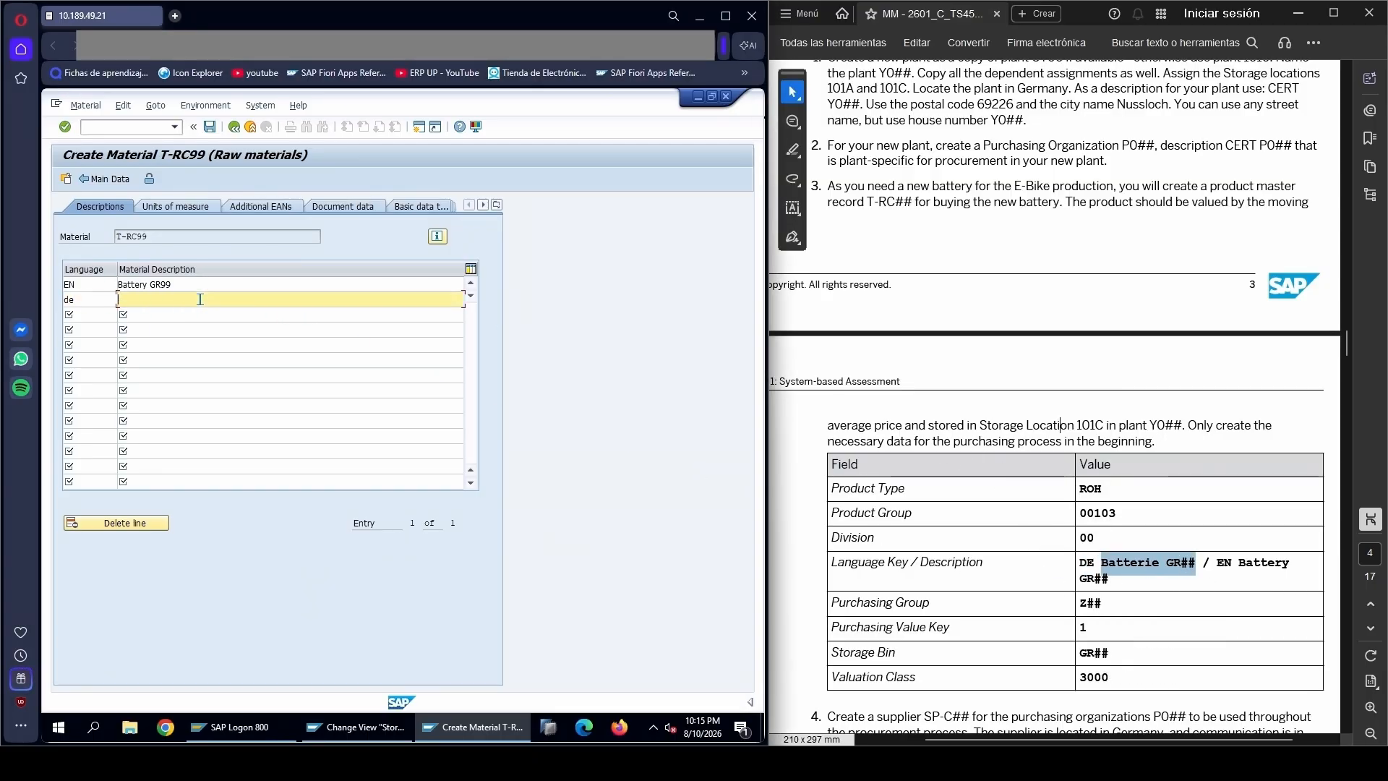
{"action": "key", "text": "ctrl+v"}
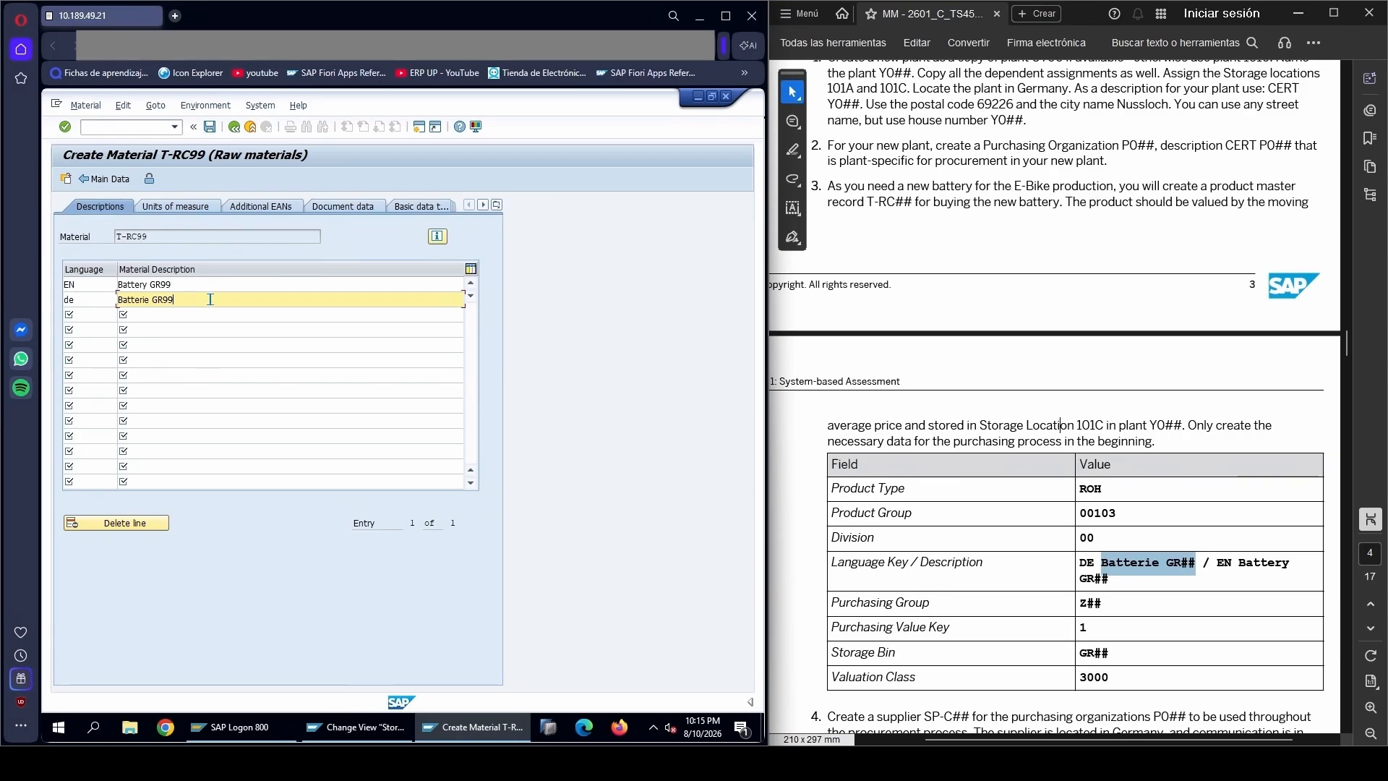
{"action": "left_click", "coordinate": [110, 180]}
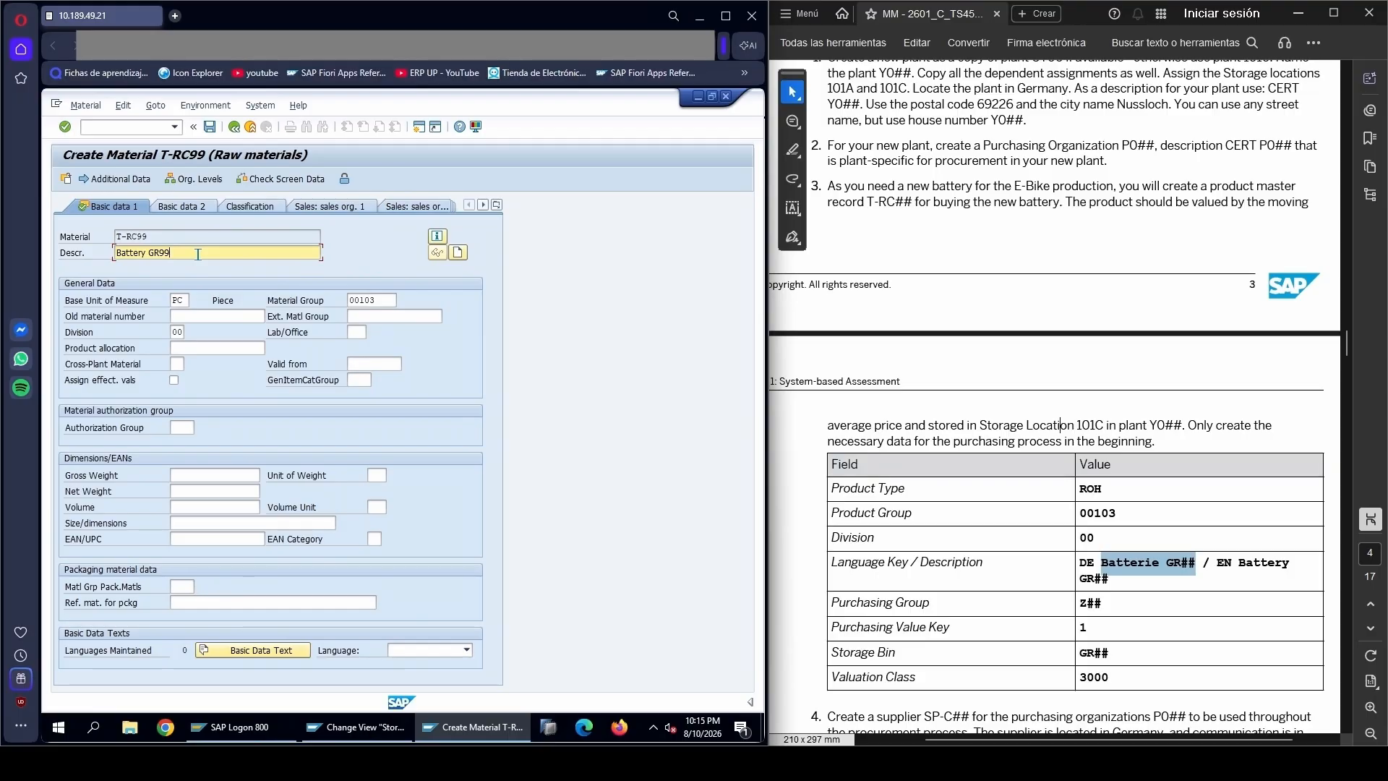
{"action": "key", "text": "Return"}
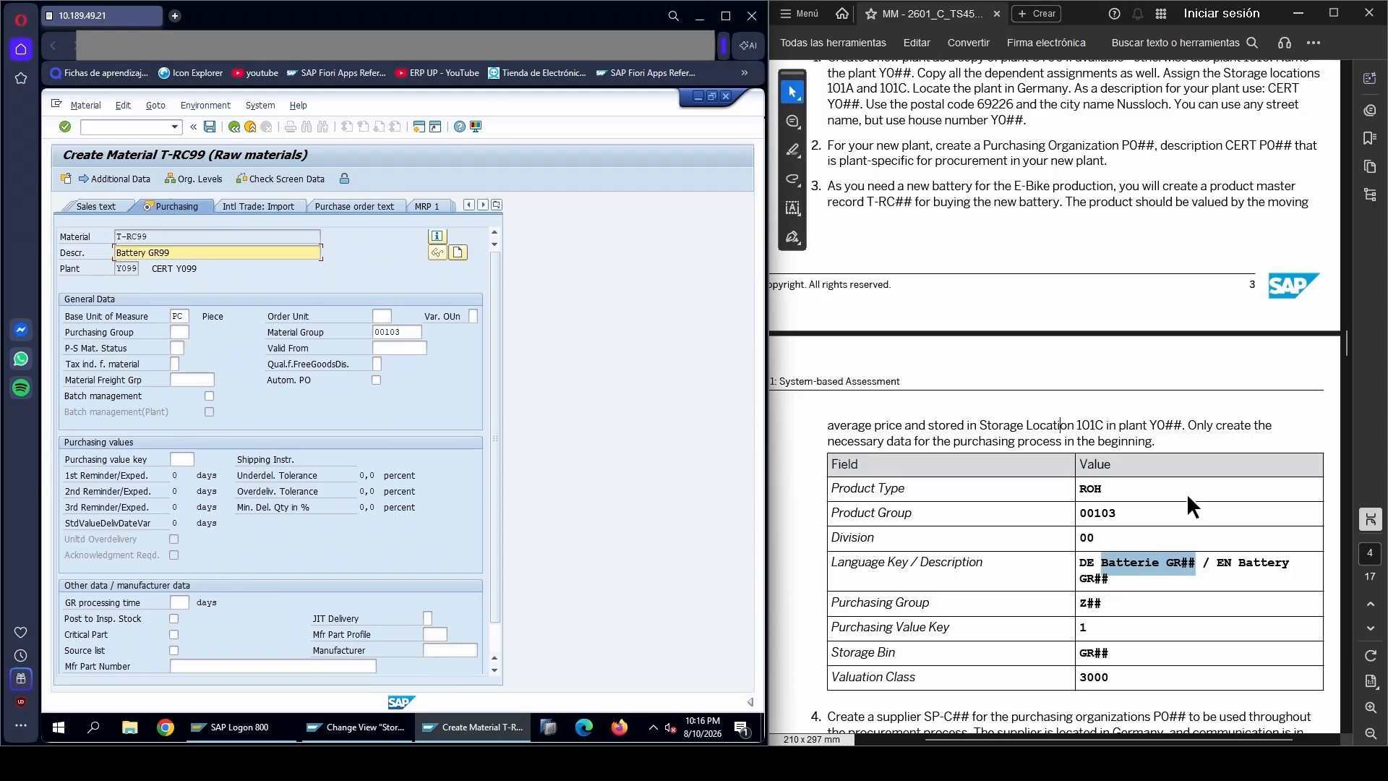
Set the material's purchasing group to Z99, based on the value in the PDF table
{"action": "left_click", "coordinate": [1078, 604]}
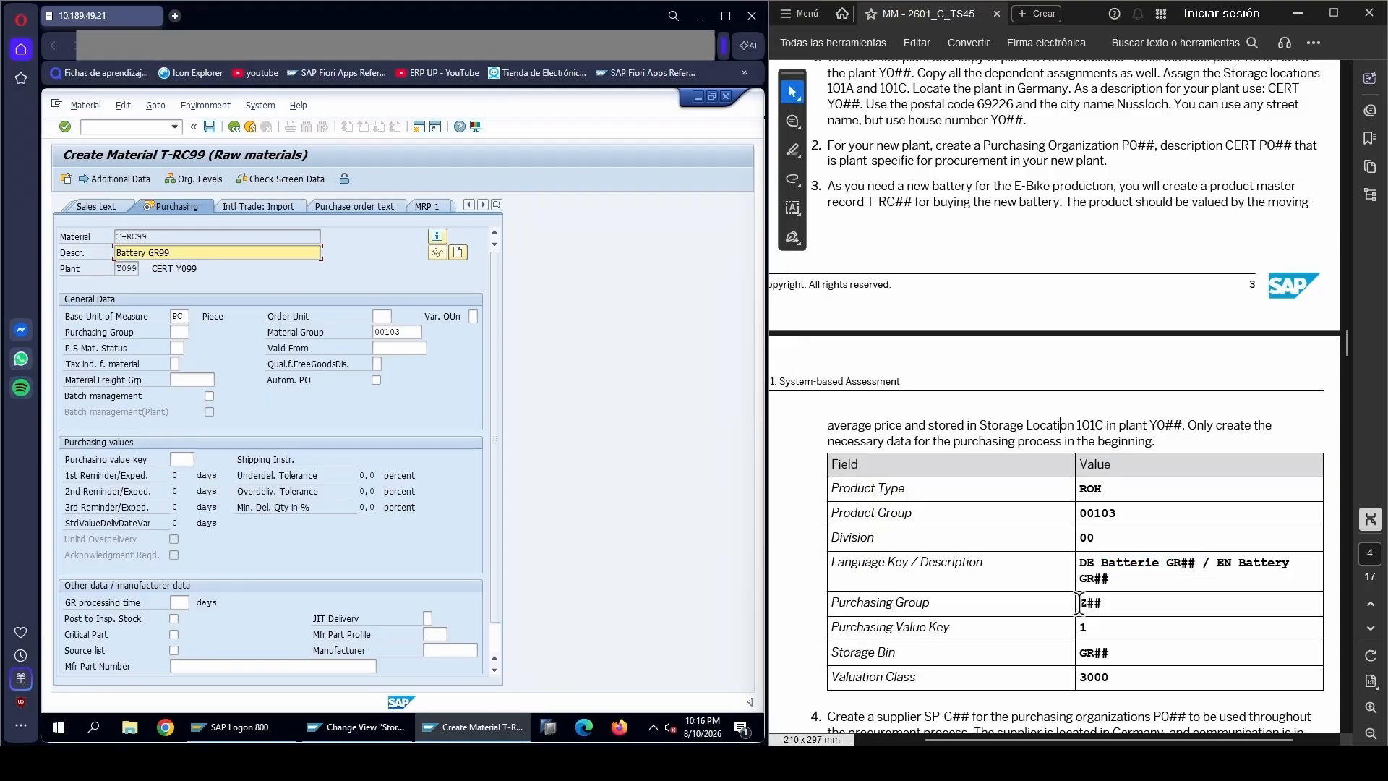
{"action": "left_click", "coordinate": [177, 331]}
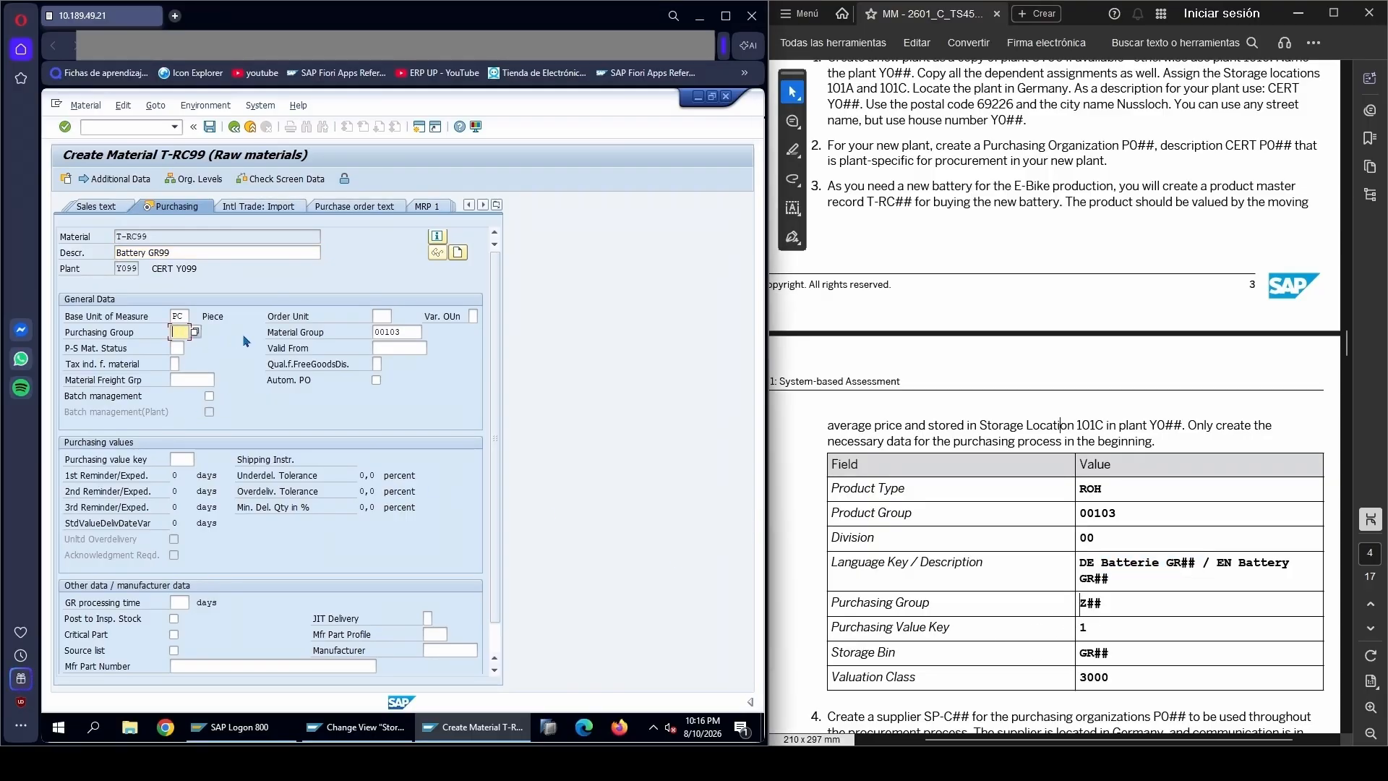
{"action": "type", "text": "Z99"}
{"action": "key", "text": "Tab"}
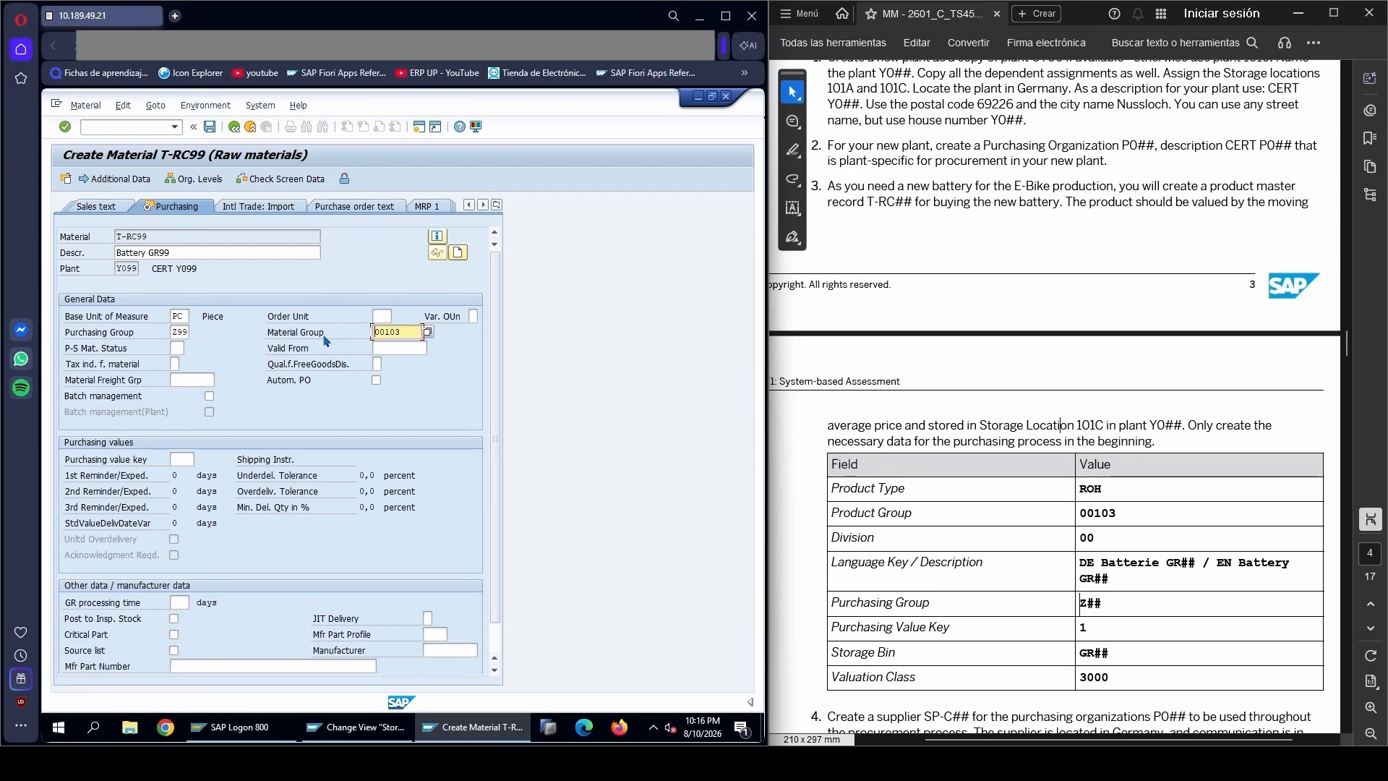
Set the purchasing value key to 1, accept the data check and continue to the Plant data / stor. 1 view
{"action": "left_click", "coordinate": [867, 607]}
{"action": "left_click_drag", "start_coordinate": [867, 608], "coordinate": [914, 605]}
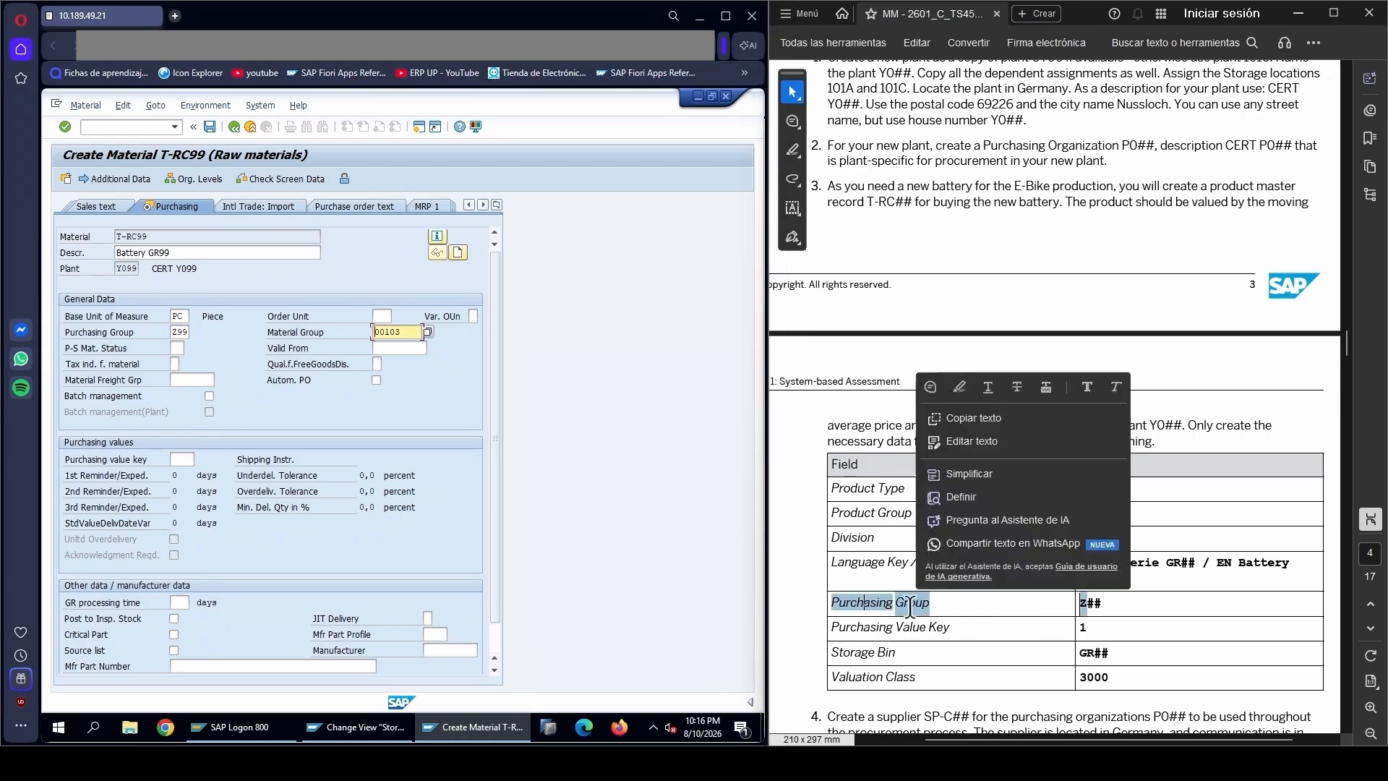
{"action": "left_click", "coordinate": [841, 628]}
{"action": "left_click", "coordinate": [179, 460]}
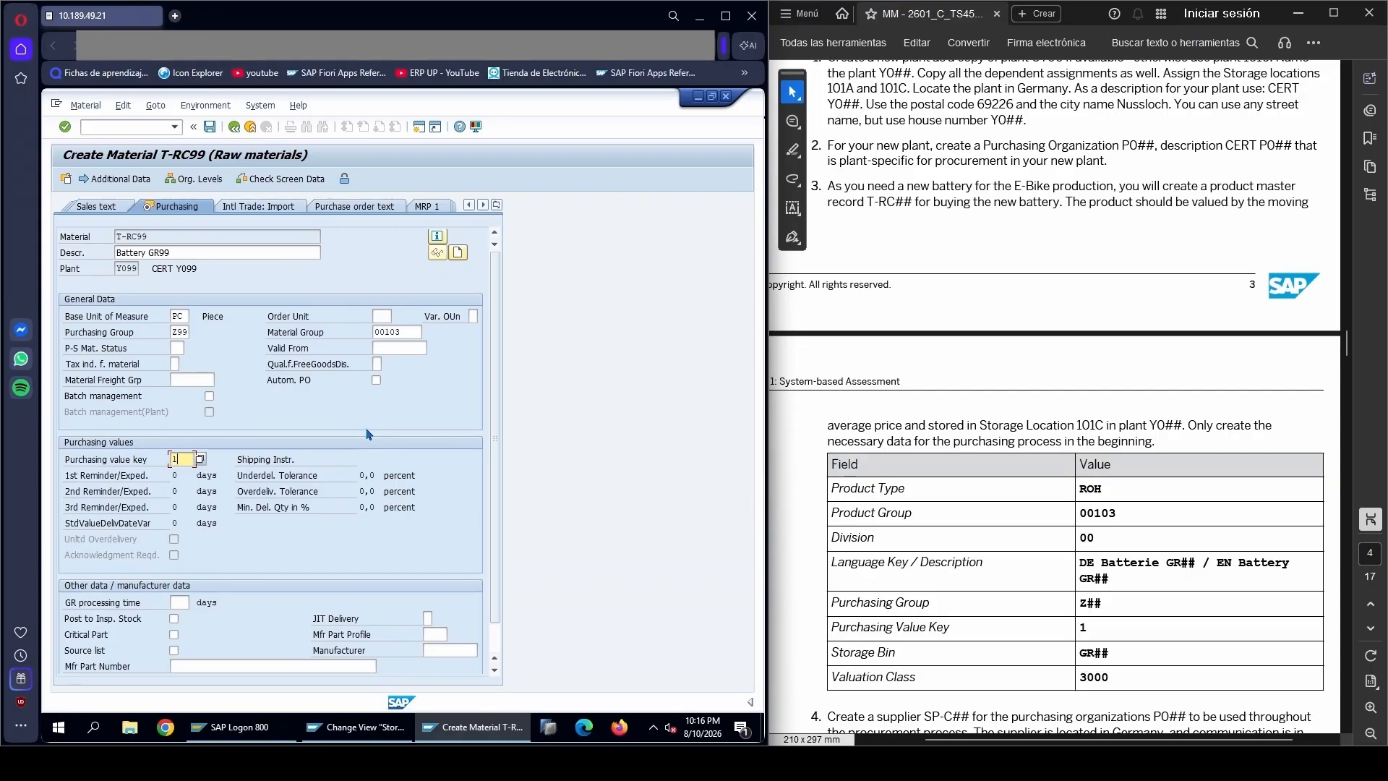
{"action": "key", "text": "Return"}
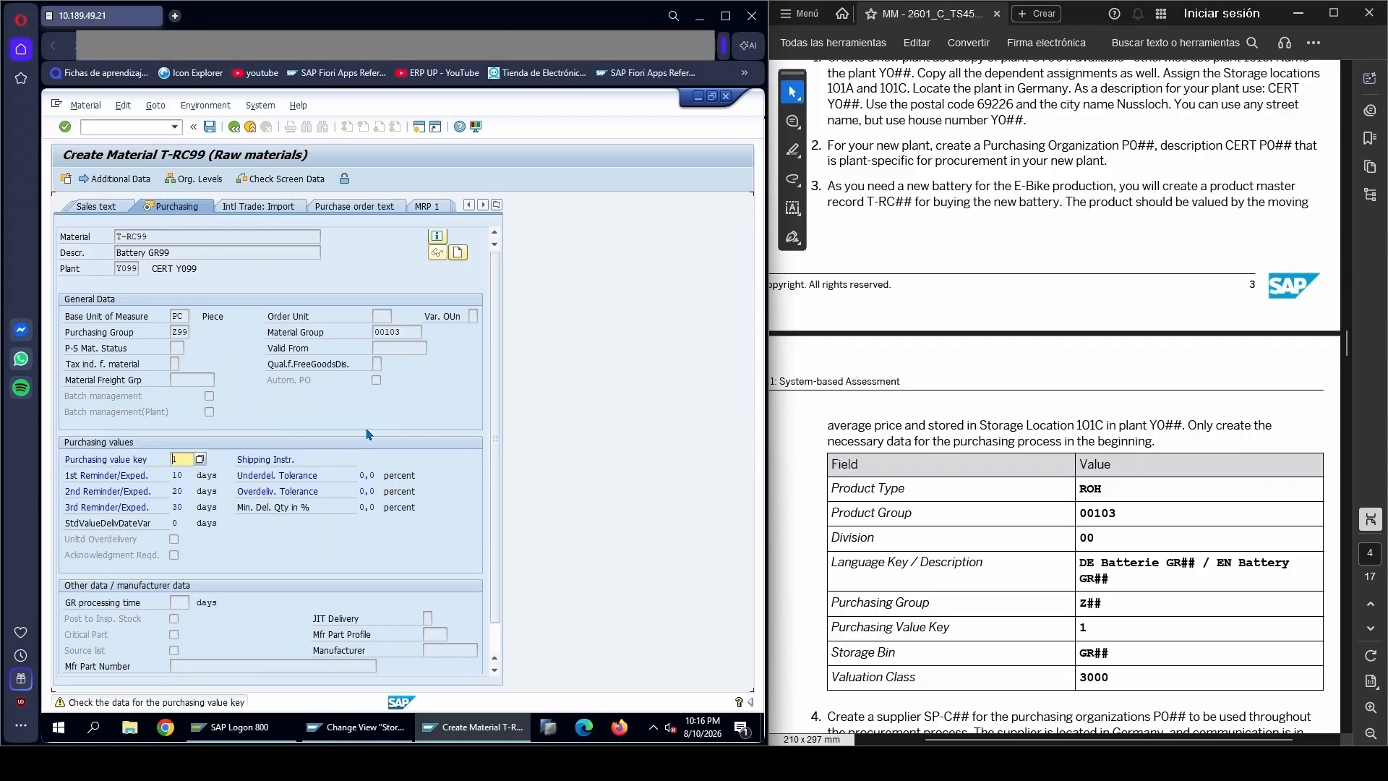
{"action": "key", "text": "Return"}
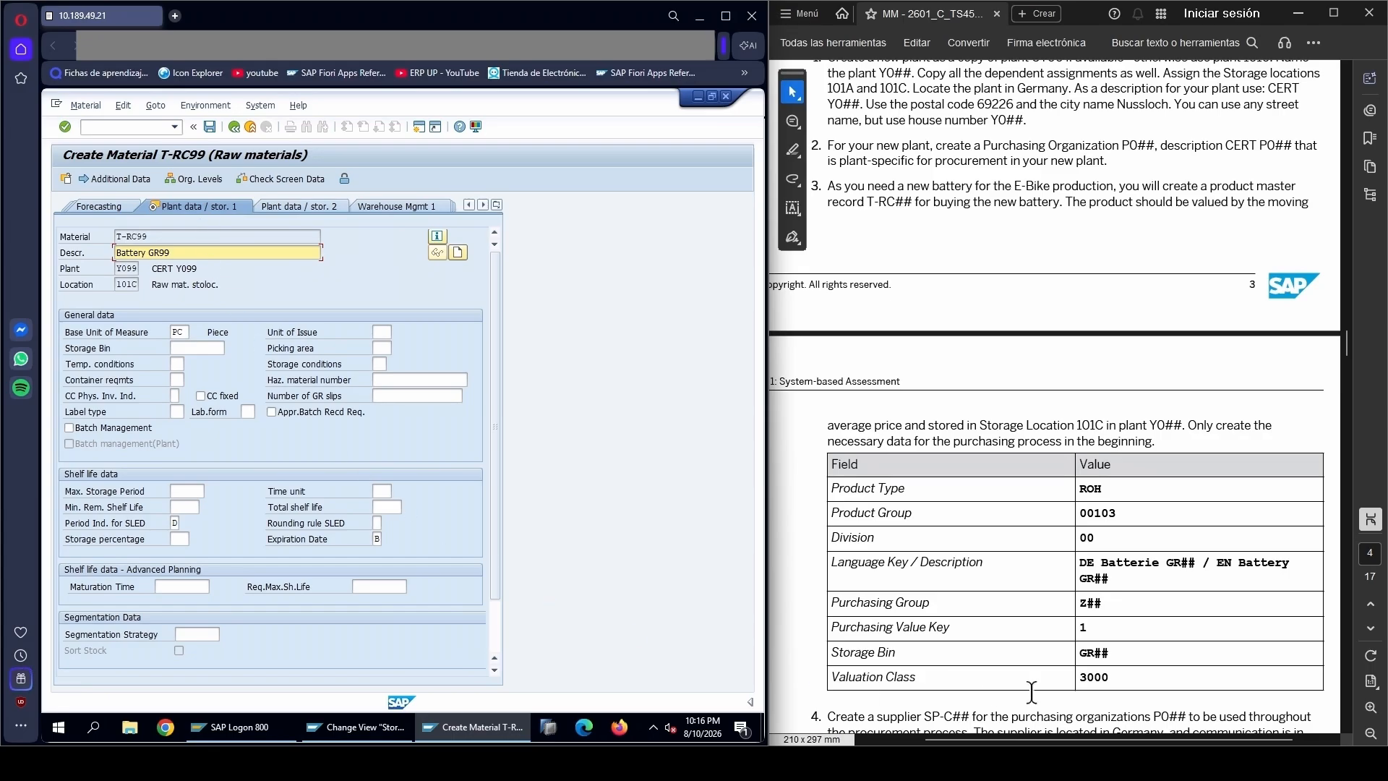
Set the storage bin to GR99, based on the PDF table, and continue to the Accounting 1 view
{"action": "left_click_drag", "start_coordinate": [831, 655], "coordinate": [901, 655]}
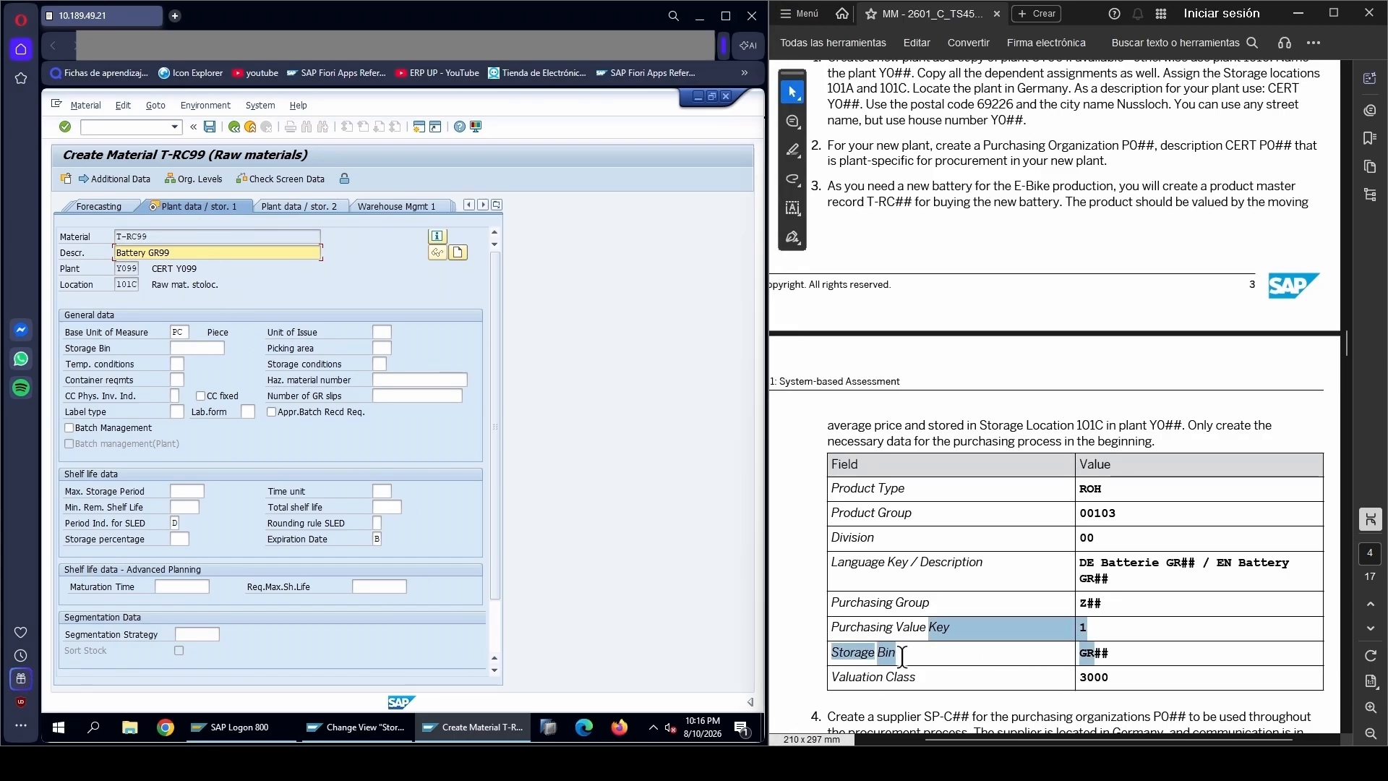
{"action": "left_click", "coordinate": [1083, 654]}
{"action": "left_click_drag", "start_coordinate": [1082, 654], "coordinate": [353, 522]}
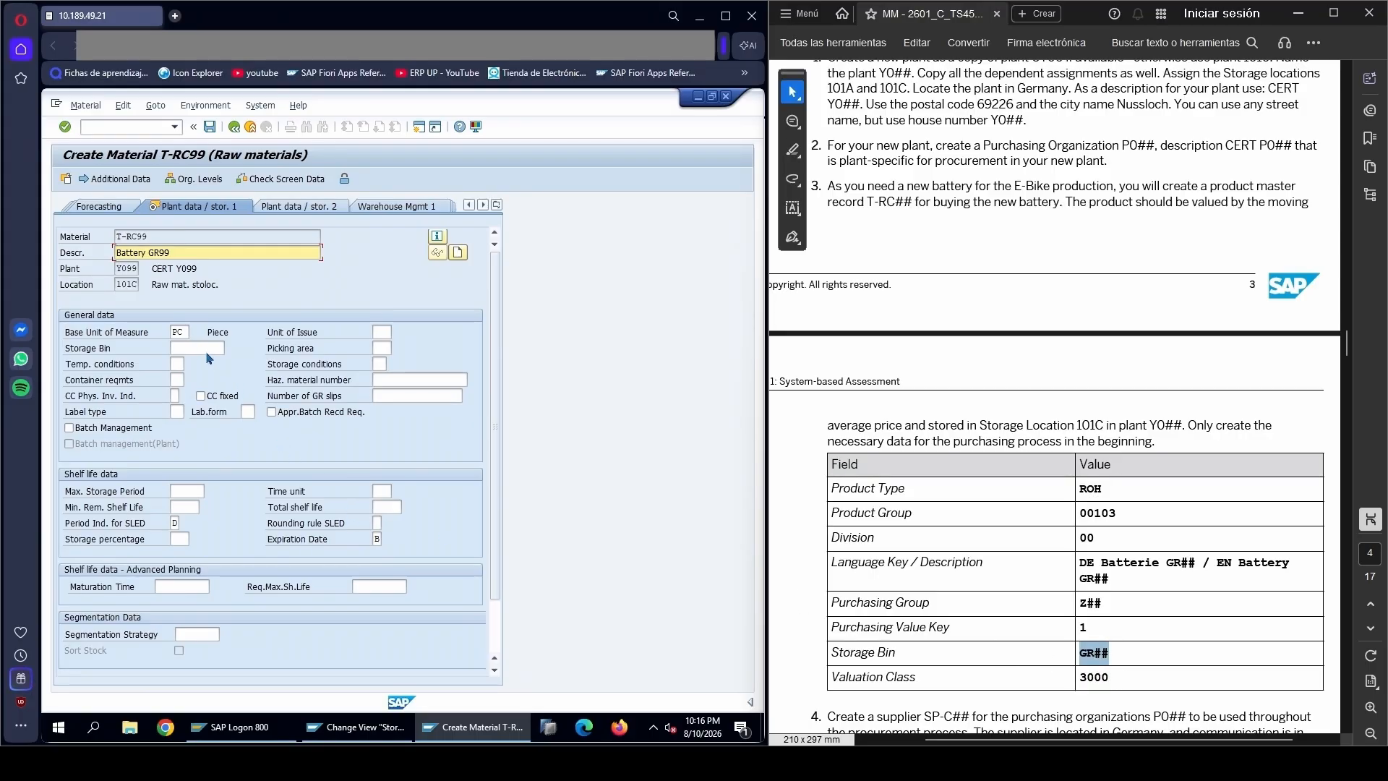
{"action": "left_click_drag", "start_coordinate": [210, 360], "coordinate": [197, 349]}
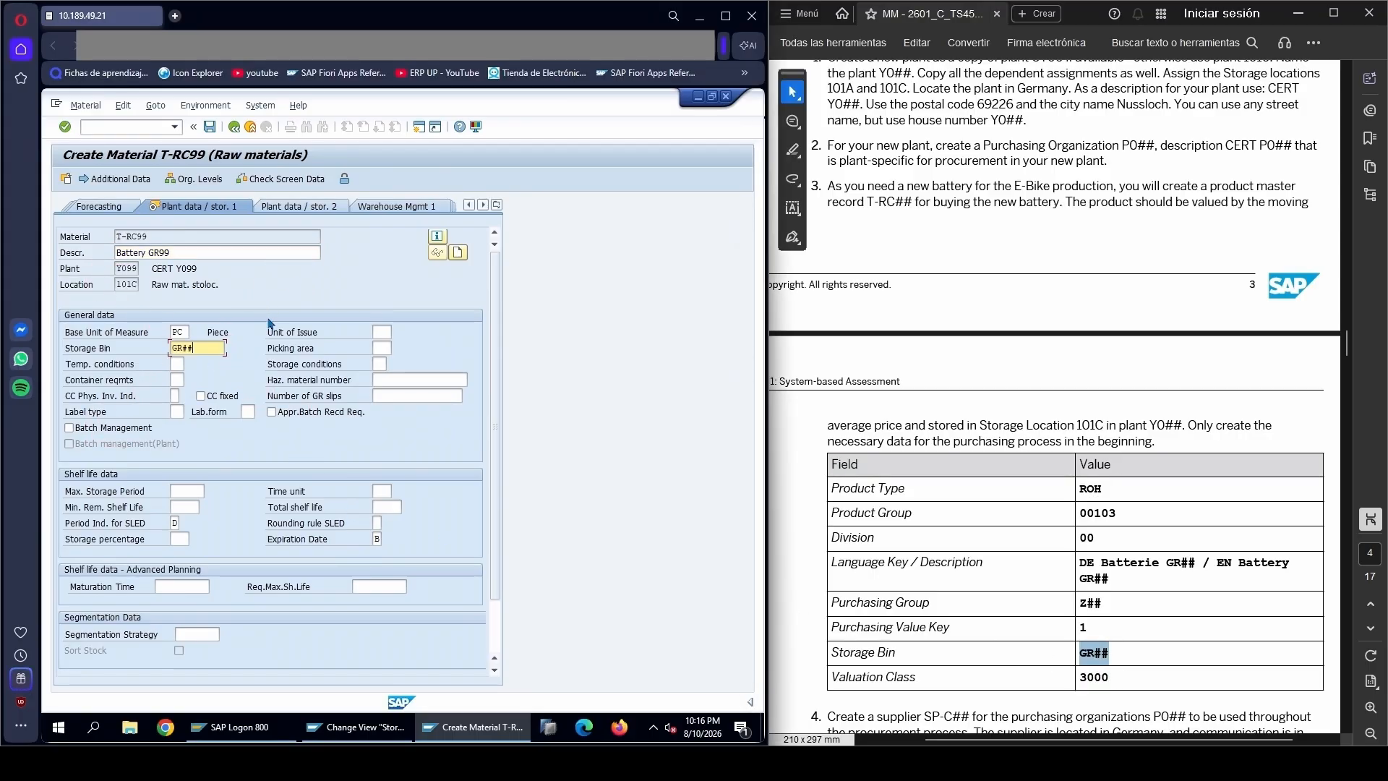
{"action": "type", "text": "99"}
{"action": "key", "text": "Return"}
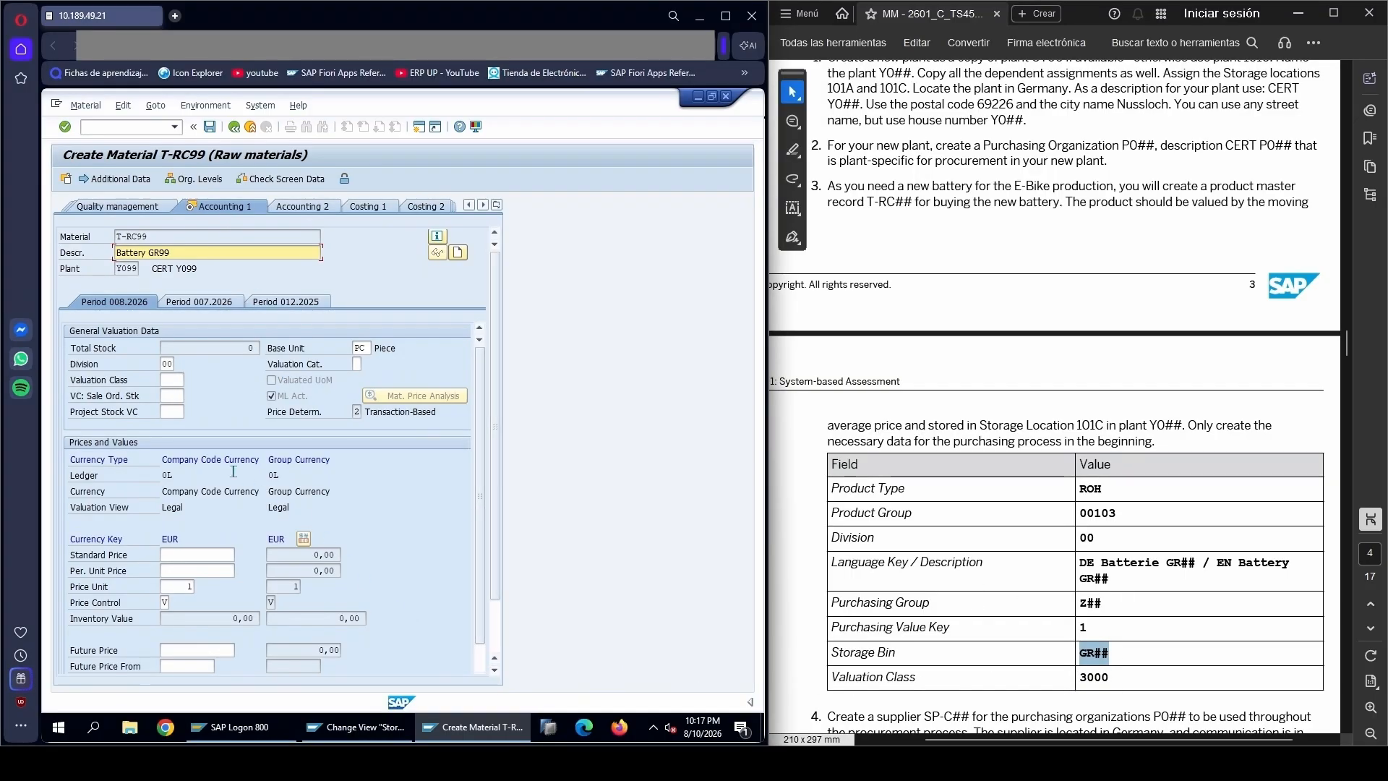
Set the material's valuation class to 3000
{"action": "left_click", "coordinate": [180, 379]}
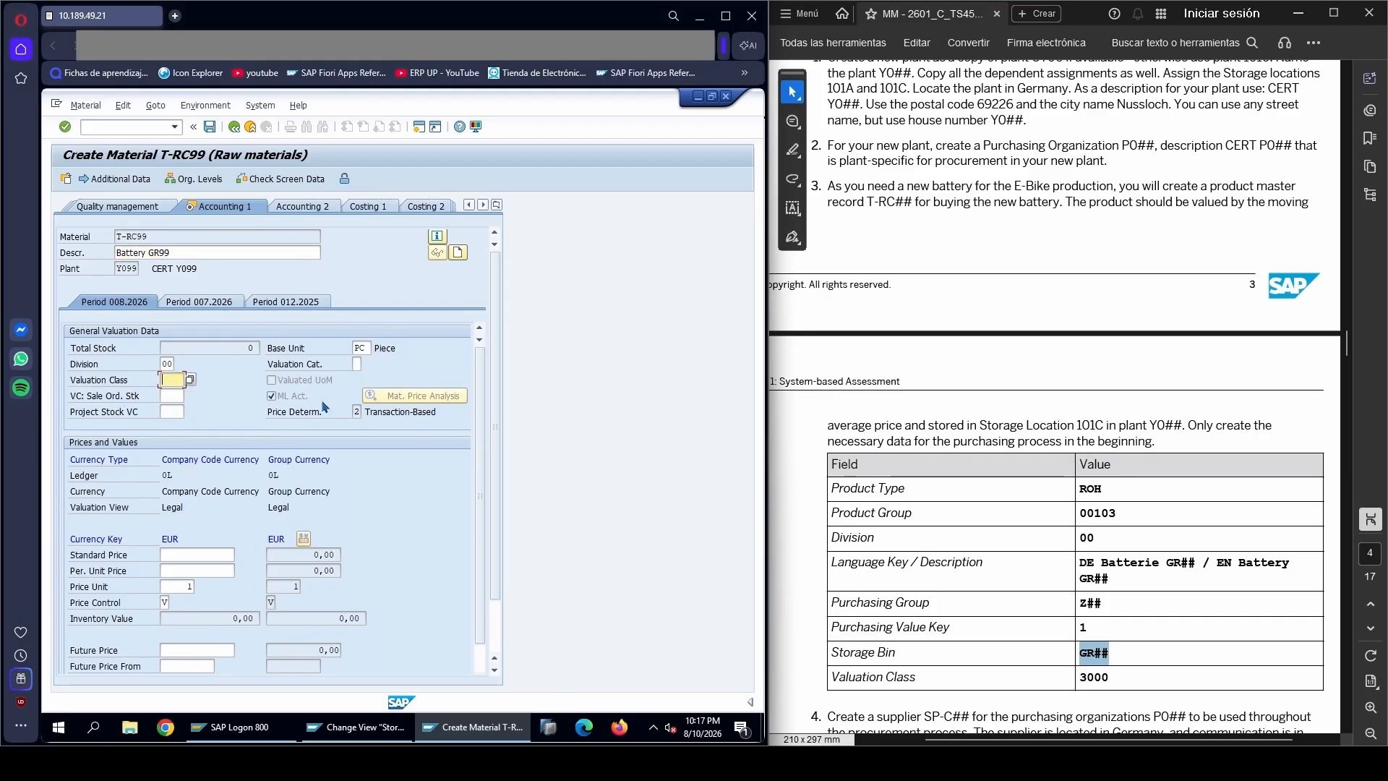
{"action": "type", "text": "3000"}
{"action": "key", "text": "Tab"}
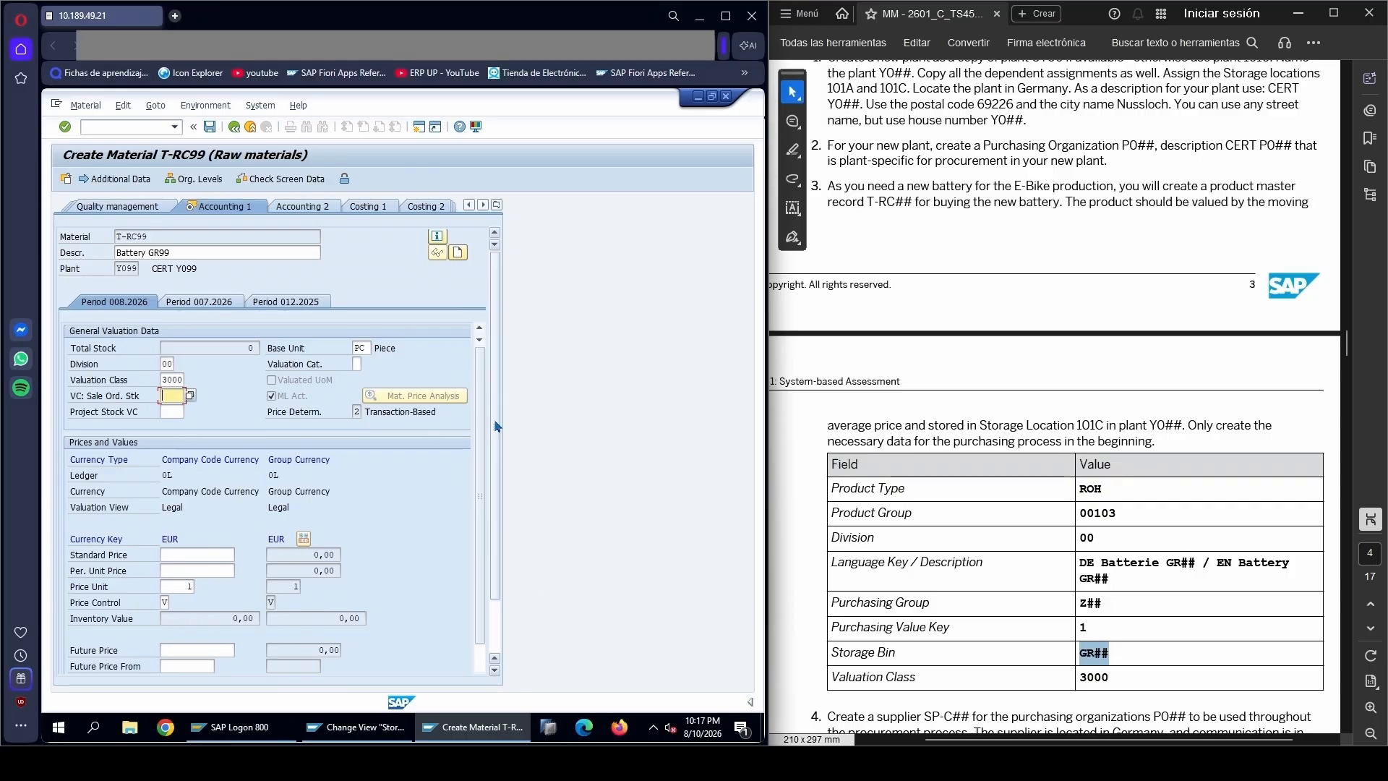
Set the periodic unit price to 500 EUR, taking the price for one battery from task 5 in the PDF
{"action": "scroll", "coordinate": [492, 434], "scroll_direction": "down", "scroll_amount": 3}
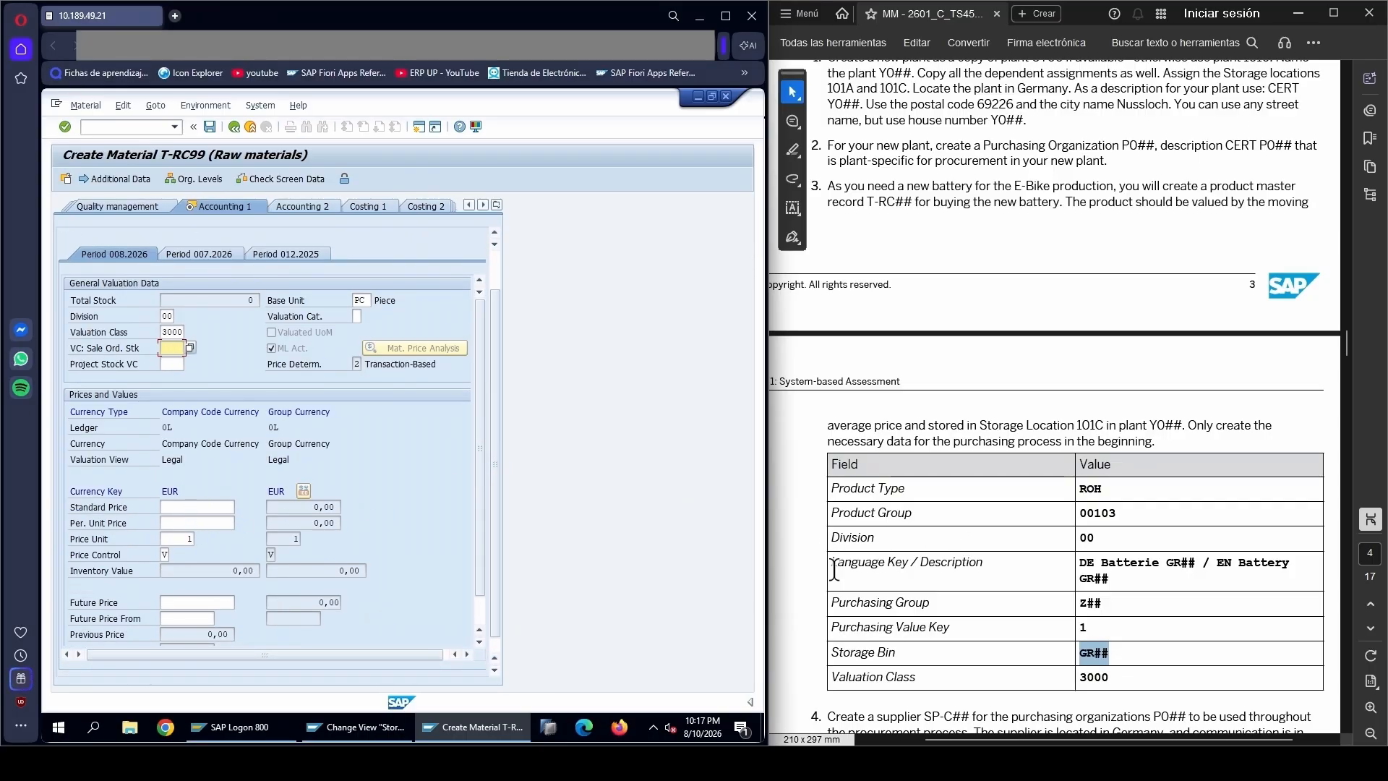
{"action": "left_click", "coordinate": [872, 603]}
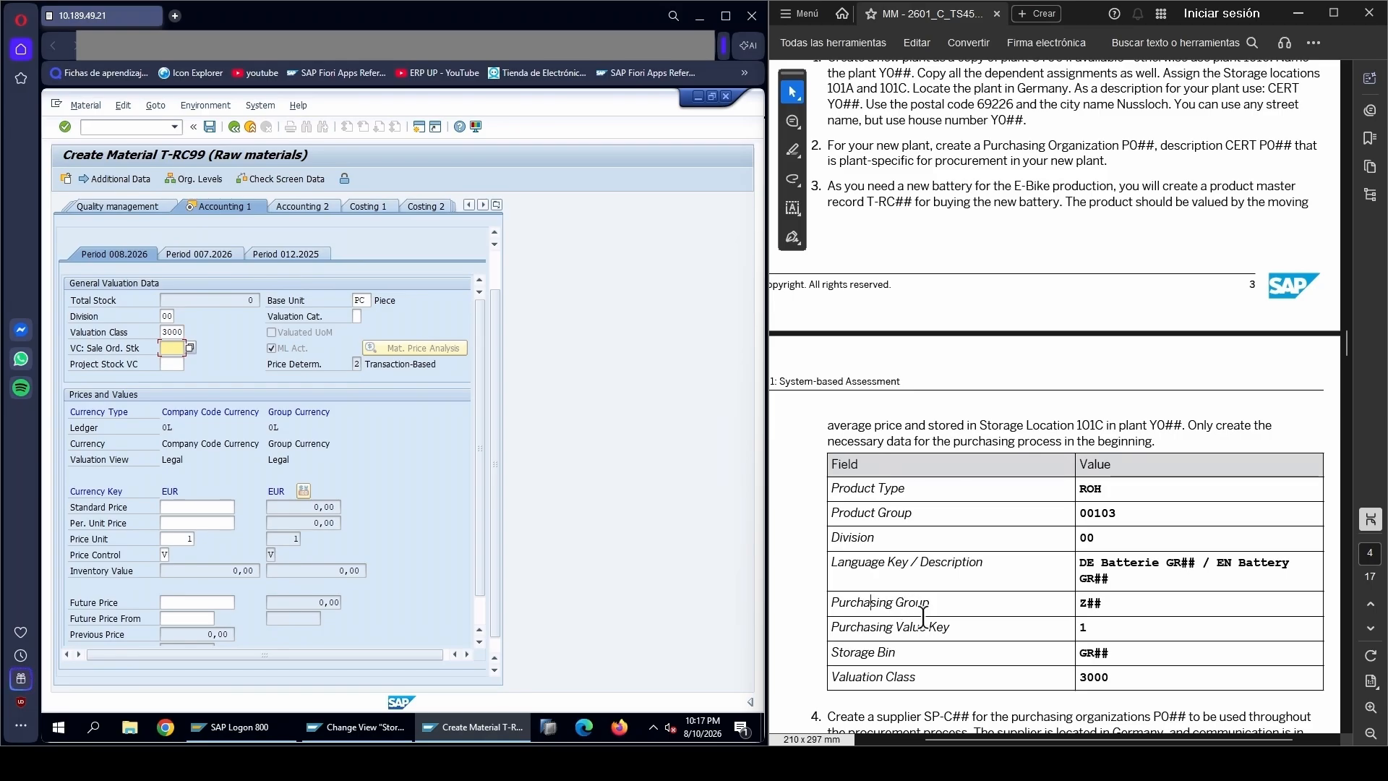
{"action": "scroll", "coordinate": [917, 616], "scroll_direction": "down", "scroll_amount": 3}
{"action": "scroll", "coordinate": [916, 619], "scroll_direction": "down", "scroll_amount": 6}
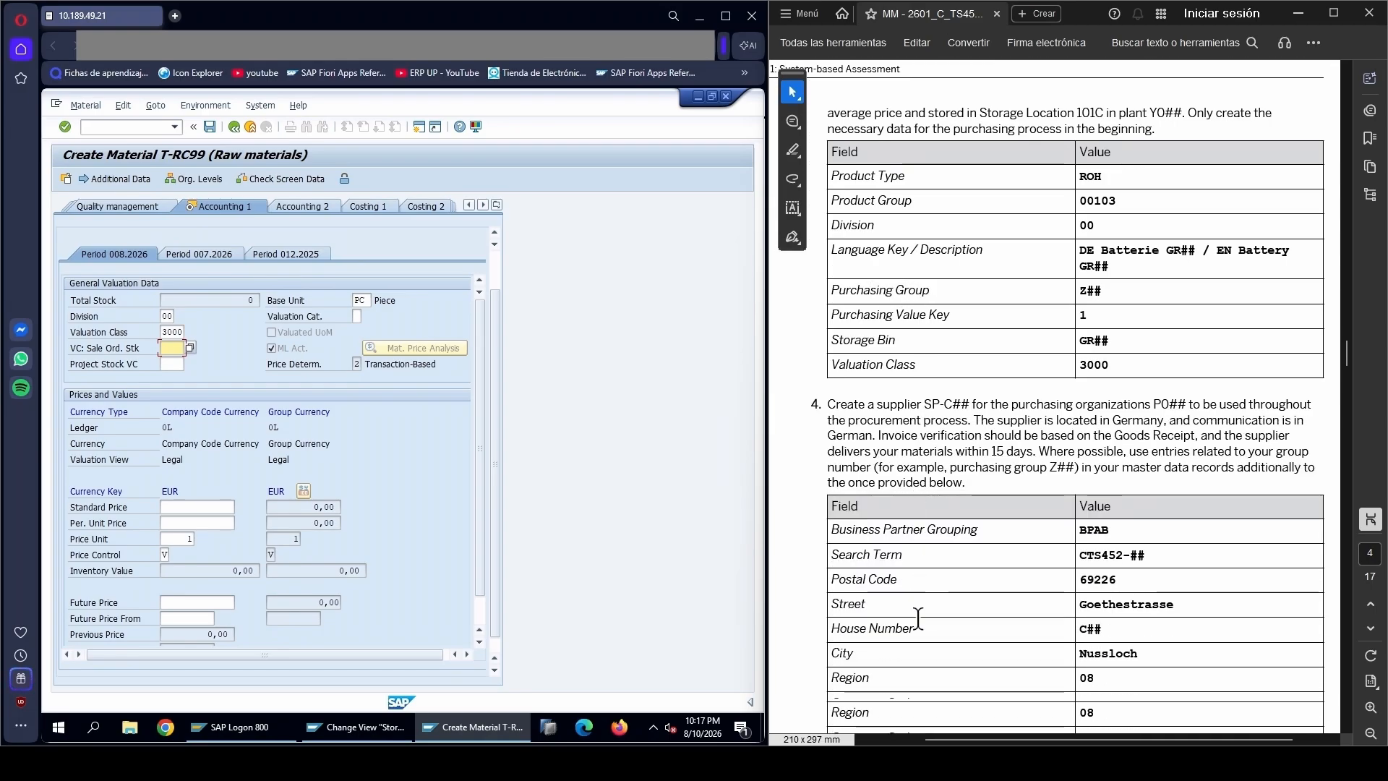
{"action": "scroll", "coordinate": [928, 611], "scroll_direction": "down", "scroll_amount": 1}
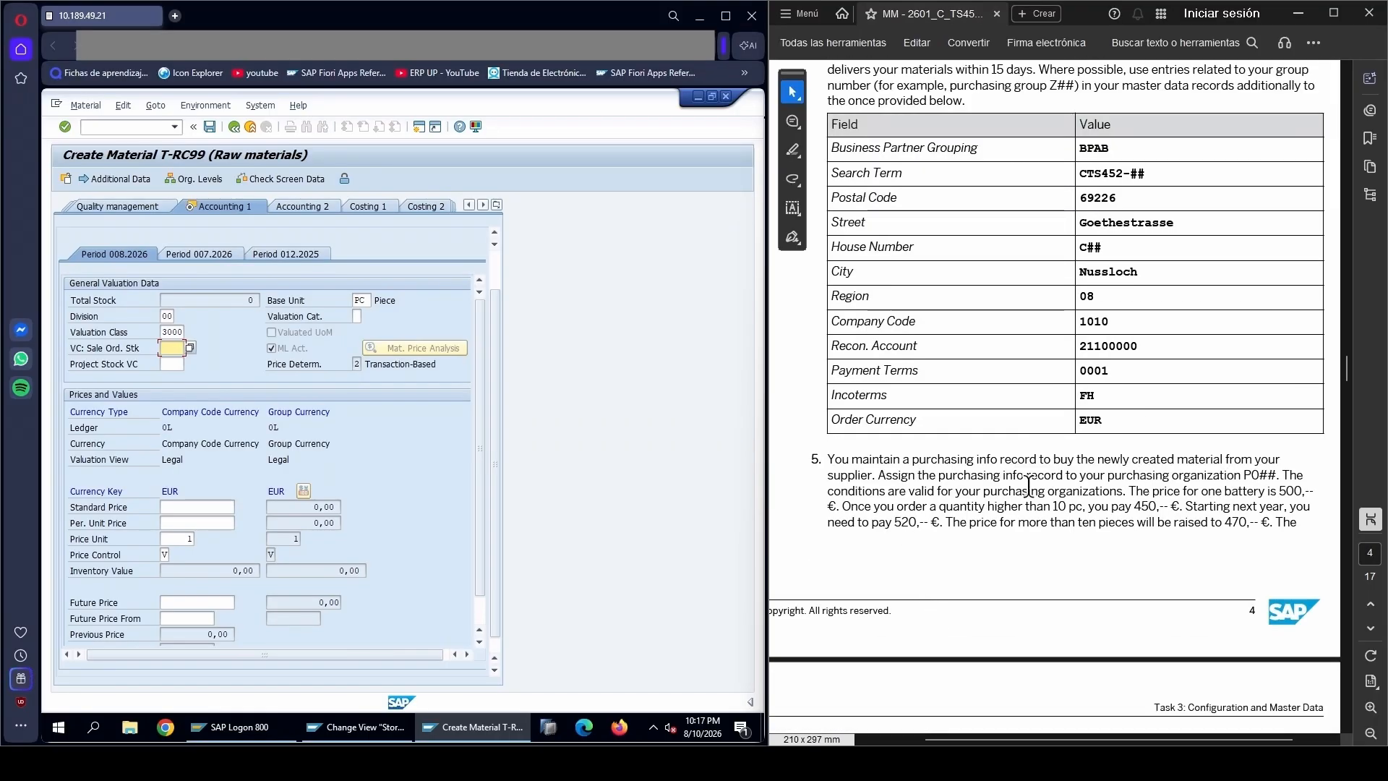
{"action": "left_click_drag", "start_coordinate": [1127, 492], "coordinate": [1301, 491]}
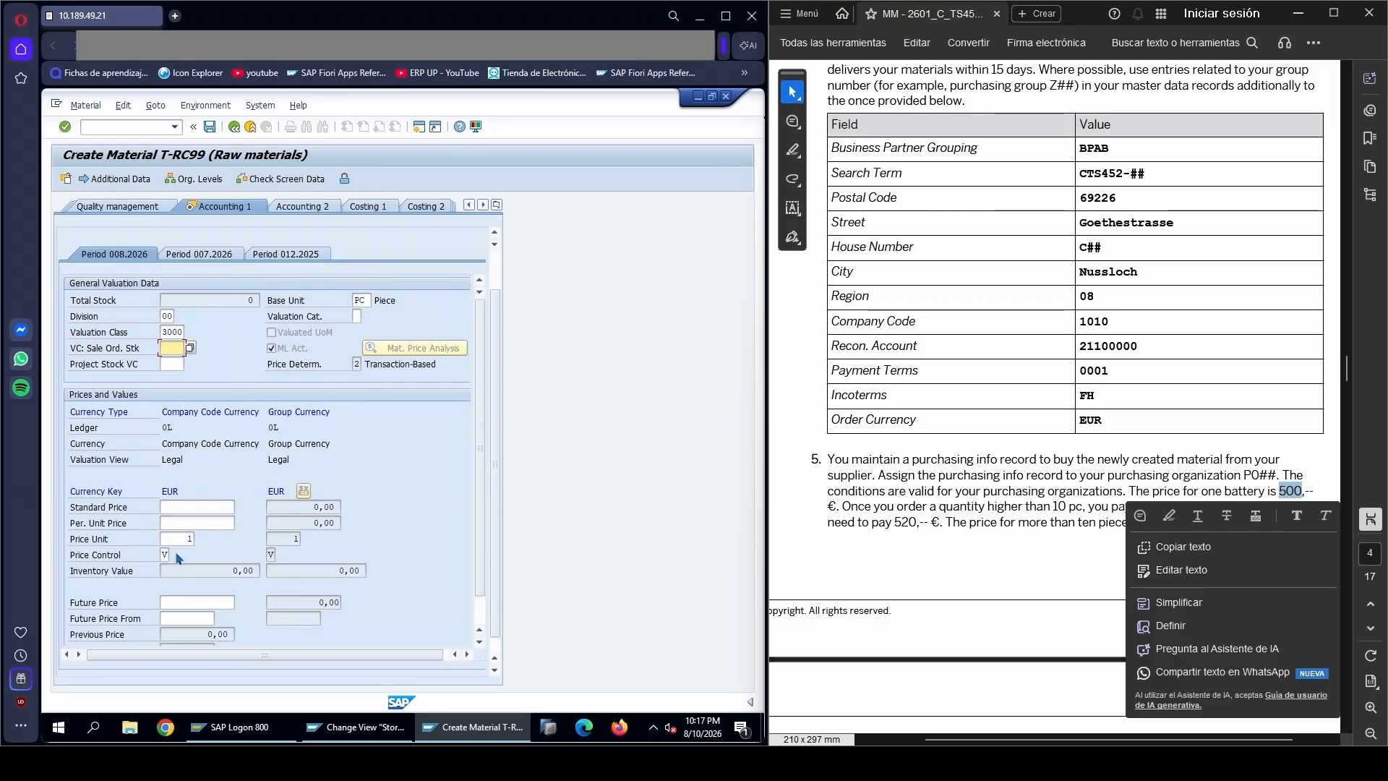
{"action": "left_click", "coordinate": [200, 520]}
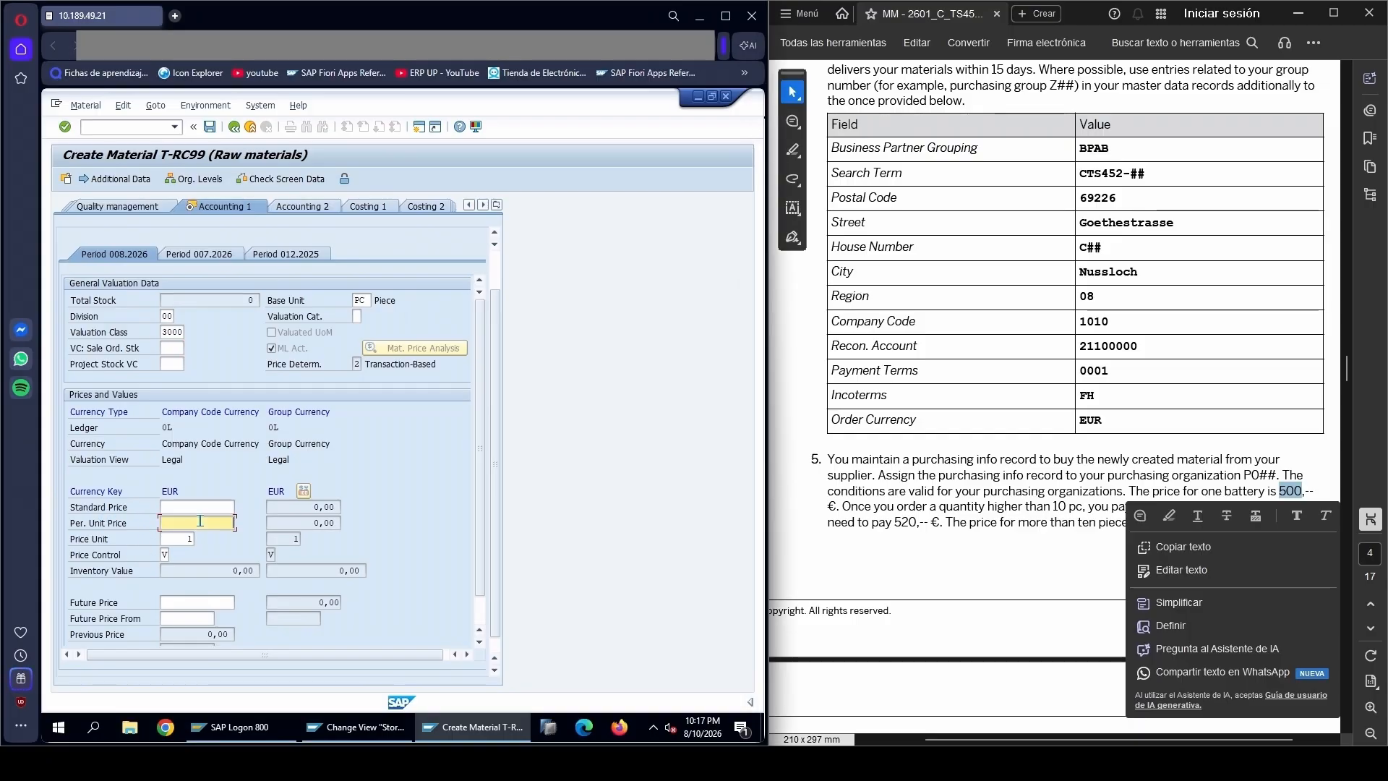
{"action": "type", "text": "500"}
{"action": "key", "text": "Return"}
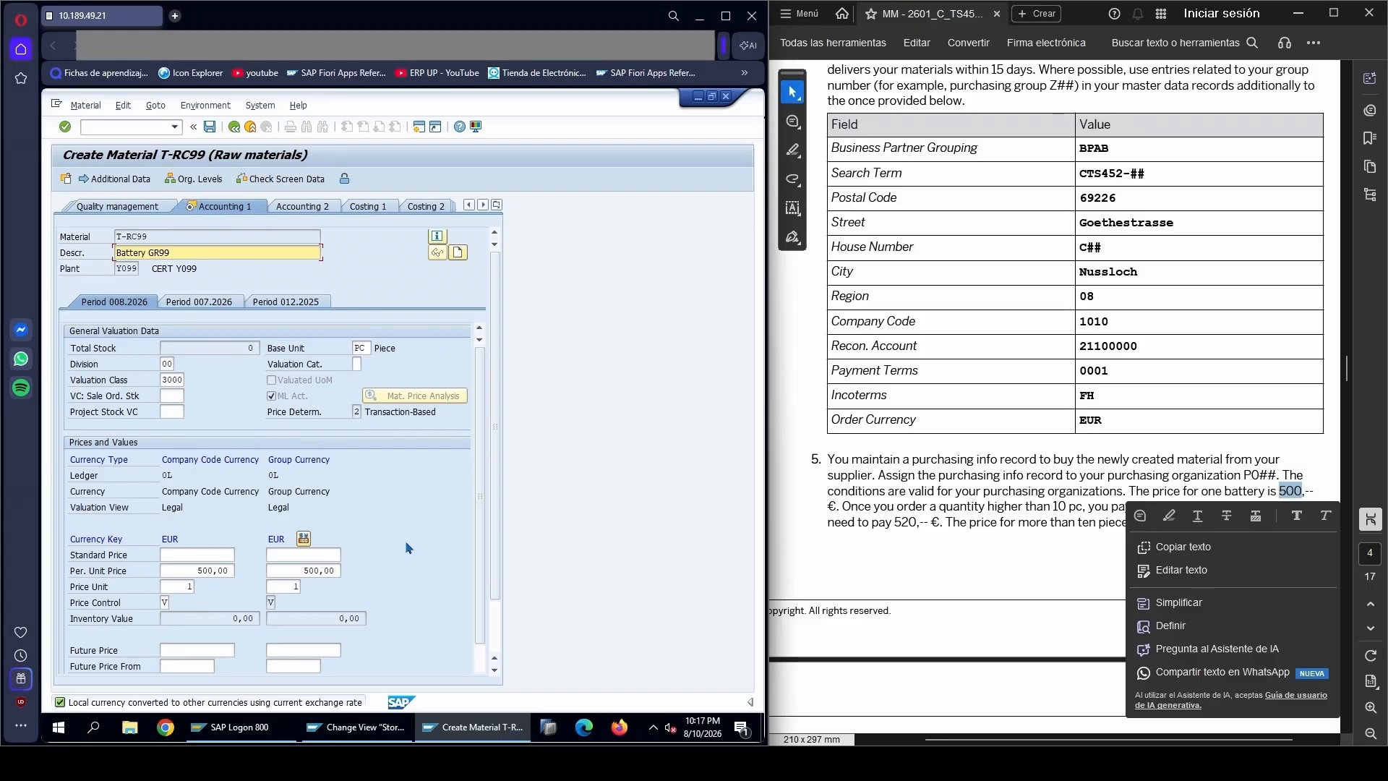
Finish the last data screen and save the new material
{"action": "key", "text": "Return"}
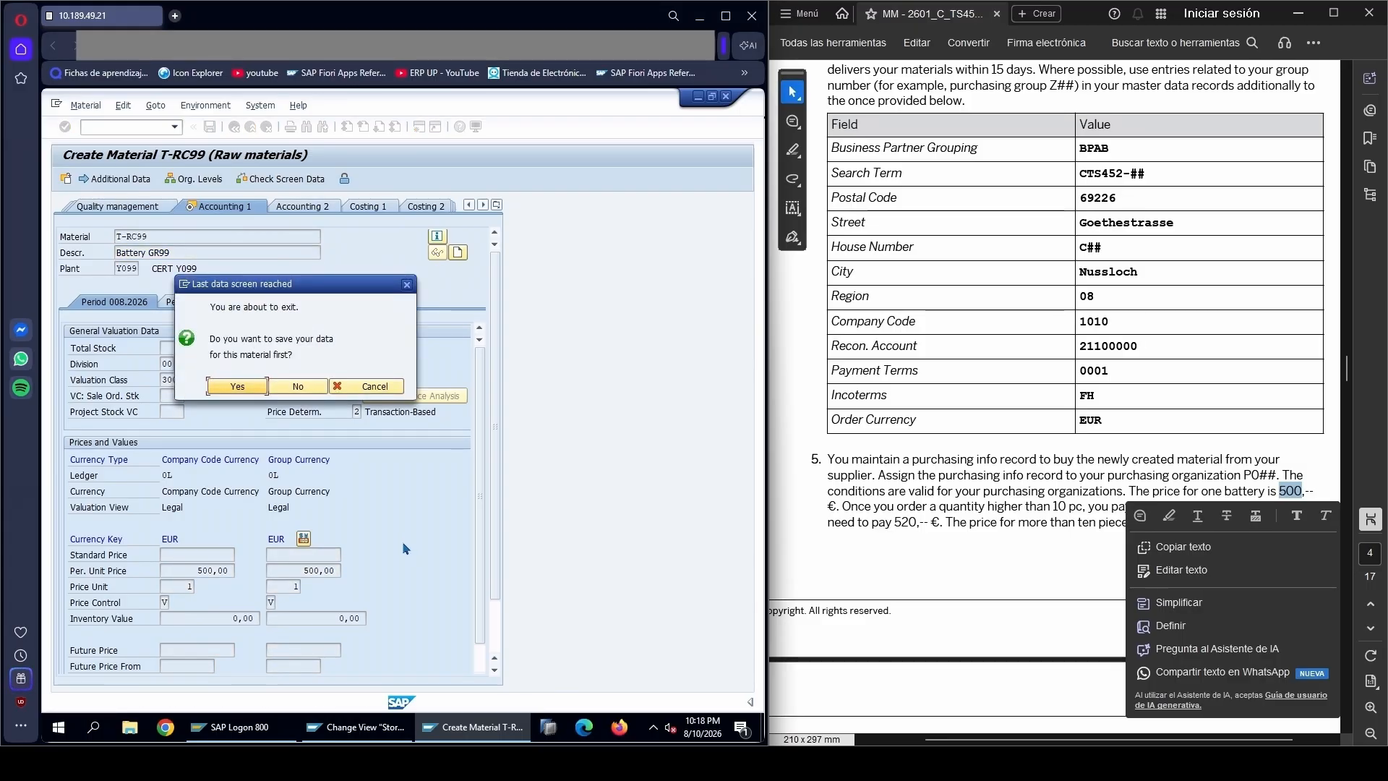
{"action": "left_click", "coordinate": [334, 337]}
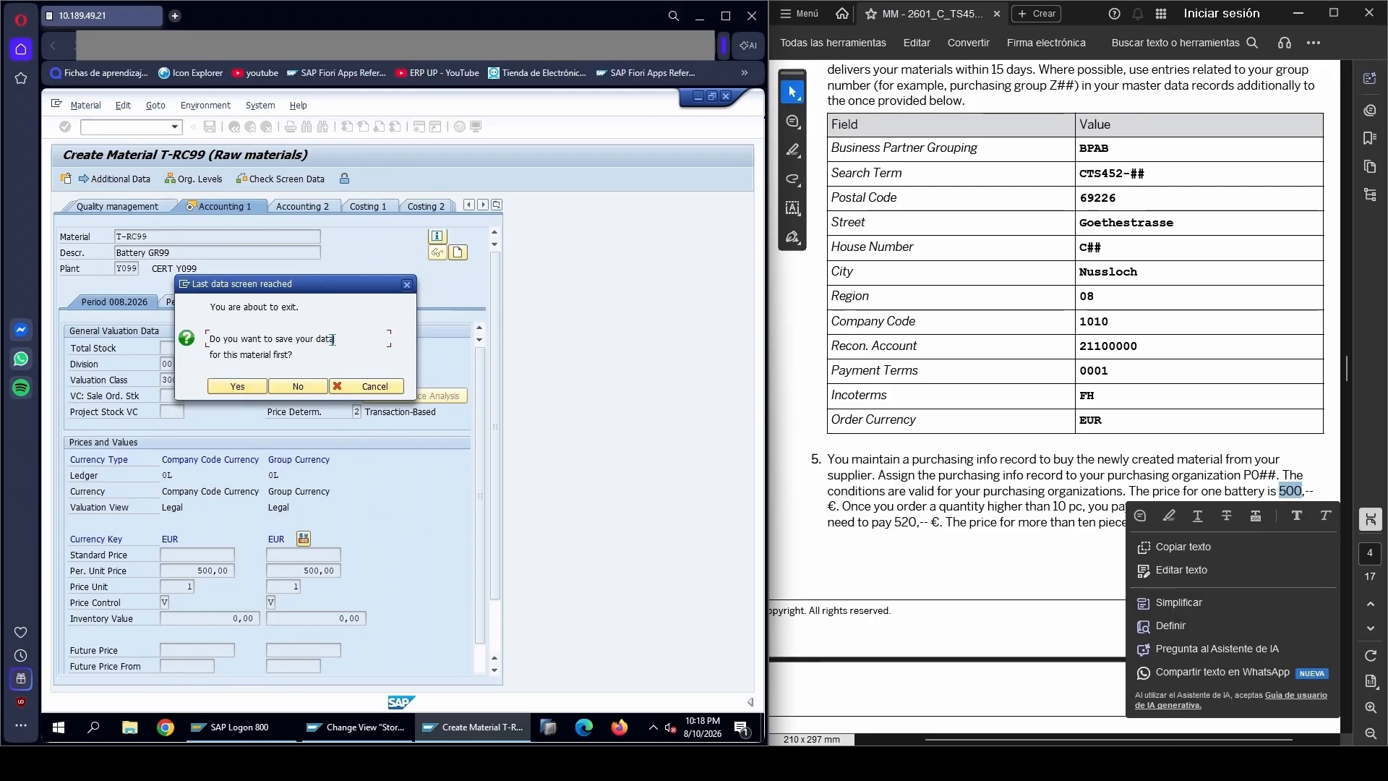
{"action": "left_click", "coordinate": [233, 390]}
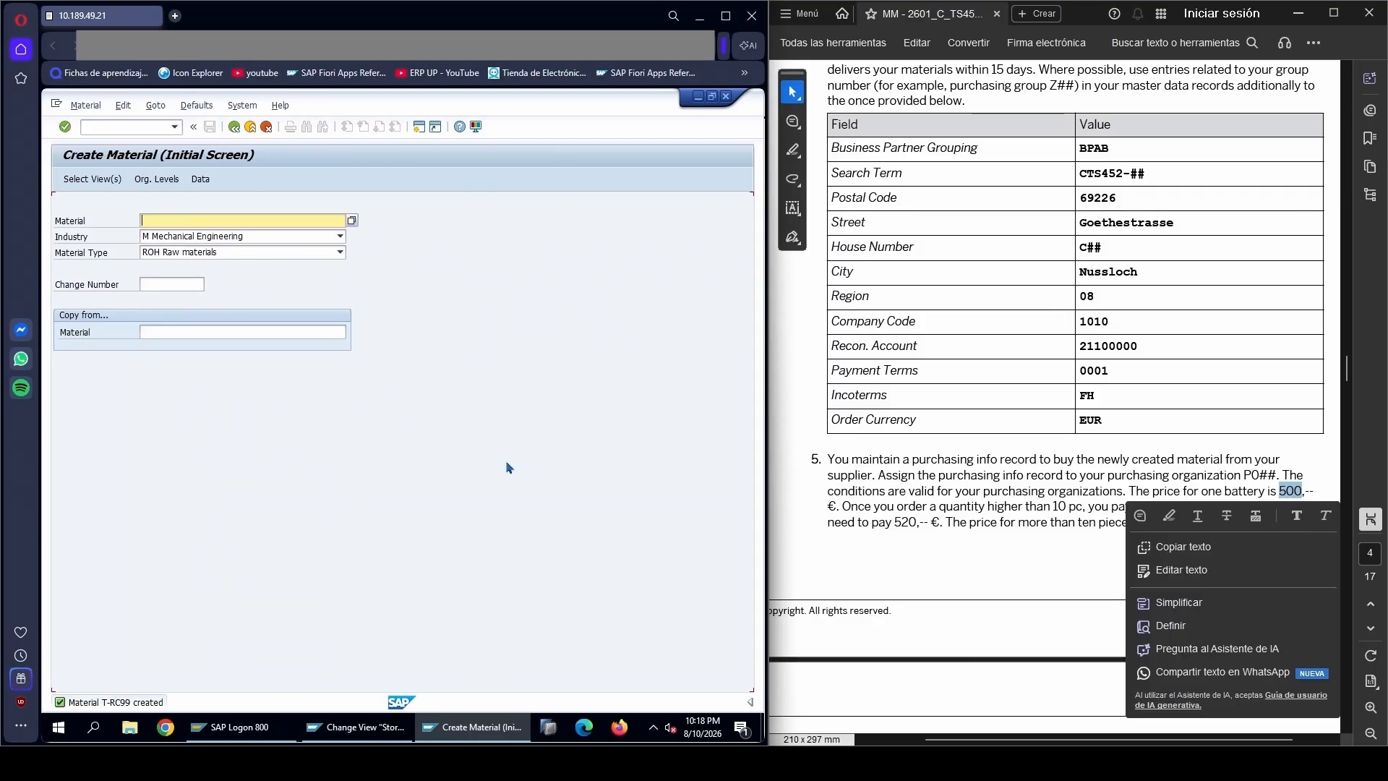
Return to the supplier data in task 4 of the PDF, open the business partner transaction with /NBP and start creating an organization
{"action": "left_click", "coordinate": [986, 459]}
{"action": "scroll", "coordinate": [987, 463], "scroll_direction": "up", "scroll_amount": 3}
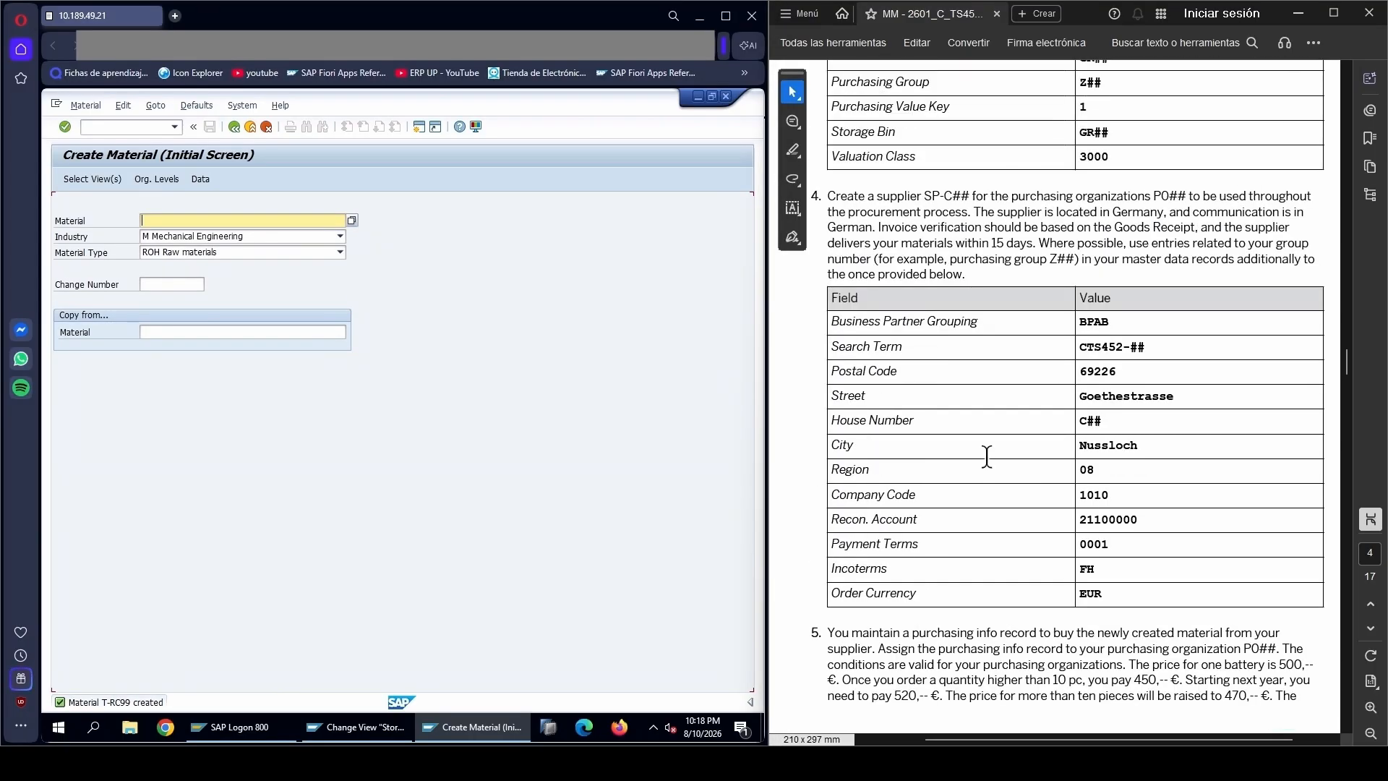
{"action": "scroll", "coordinate": [987, 467], "scroll_direction": "up", "scroll_amount": 1}
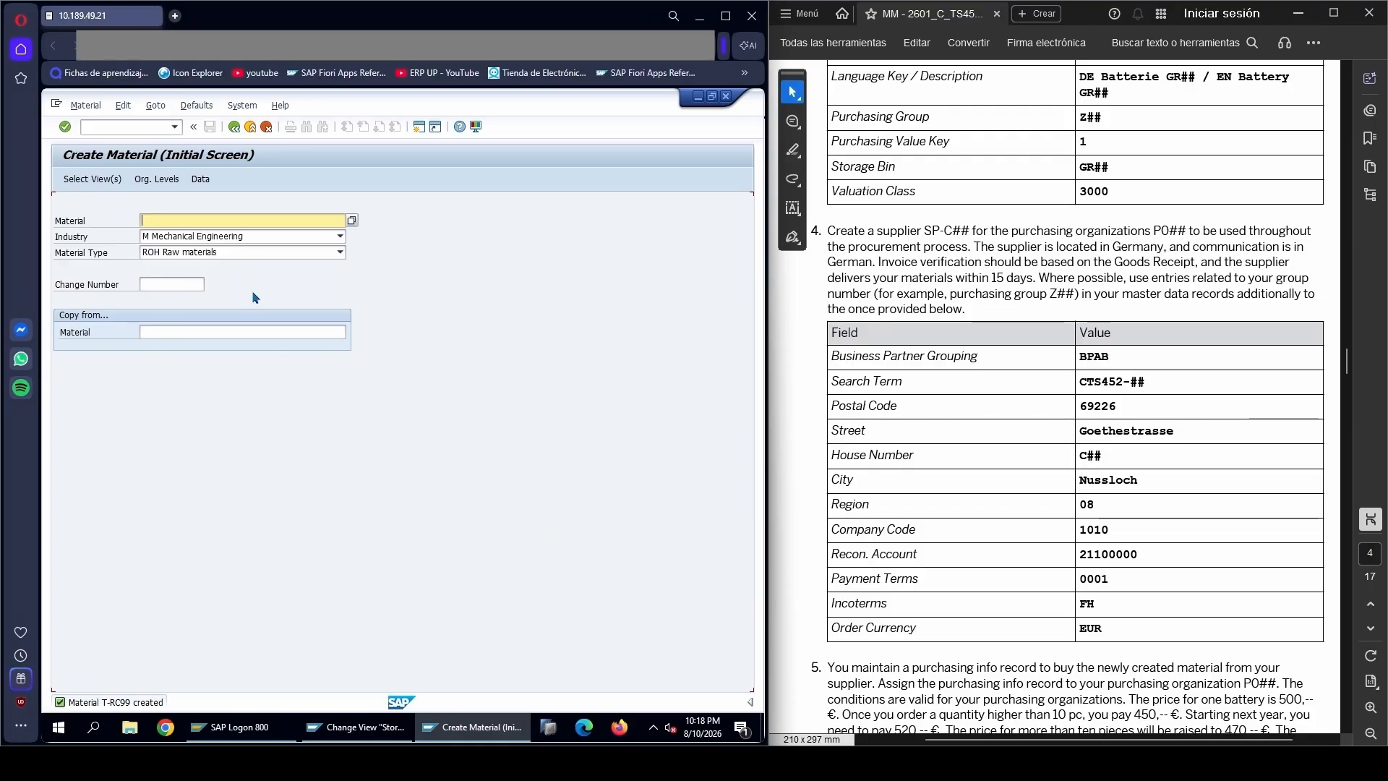
{"action": "left_click", "coordinate": [99, 126]}
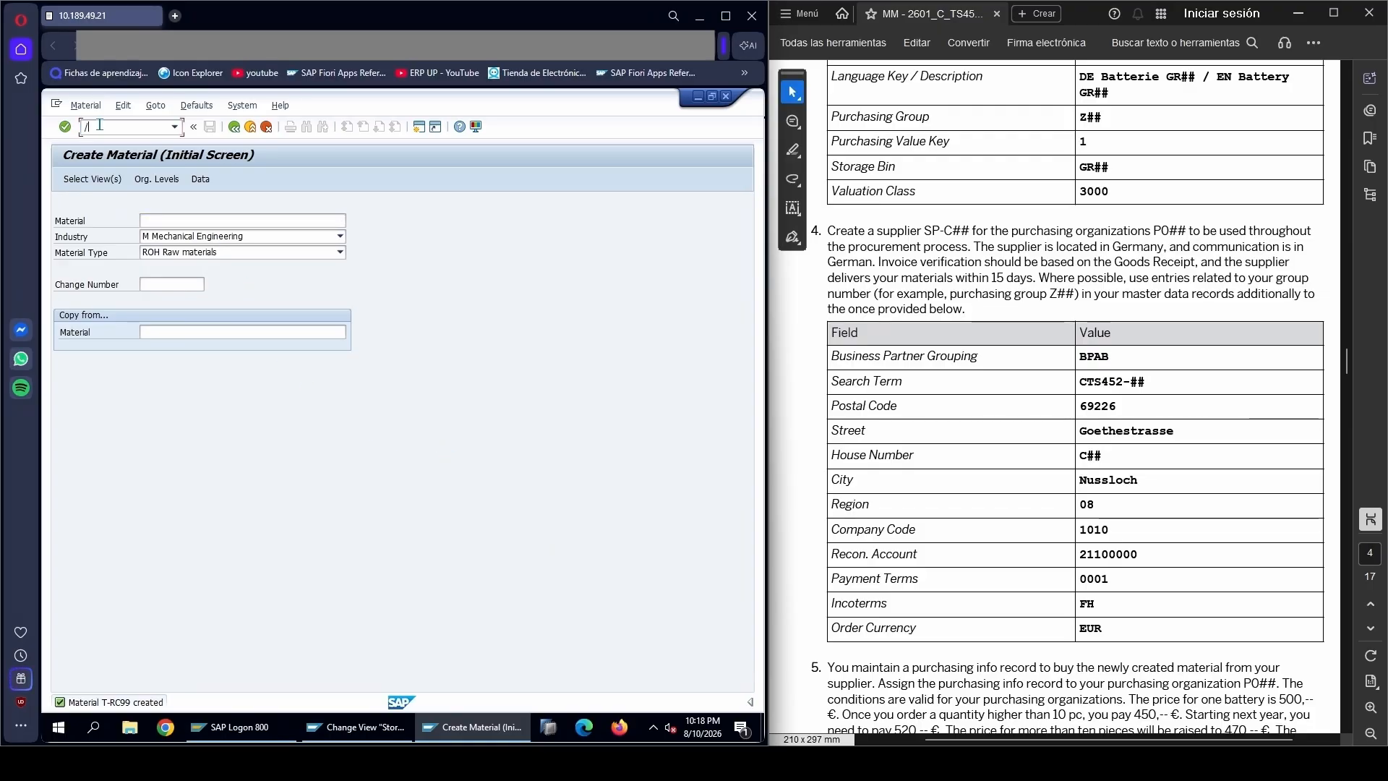
{"action": "type", "text": "/NBP"}
{"action": "key", "text": "Return"}
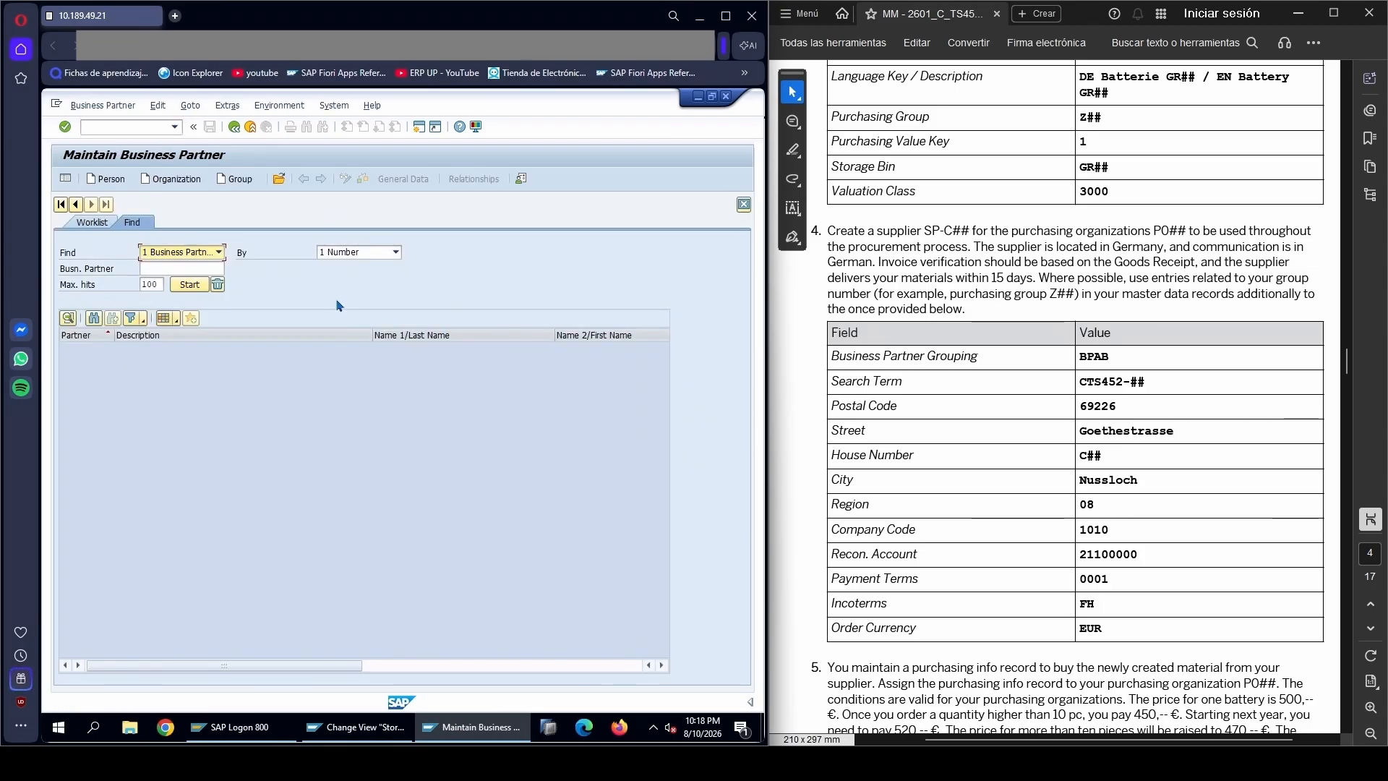
{"action": "left_click", "coordinate": [174, 181]}
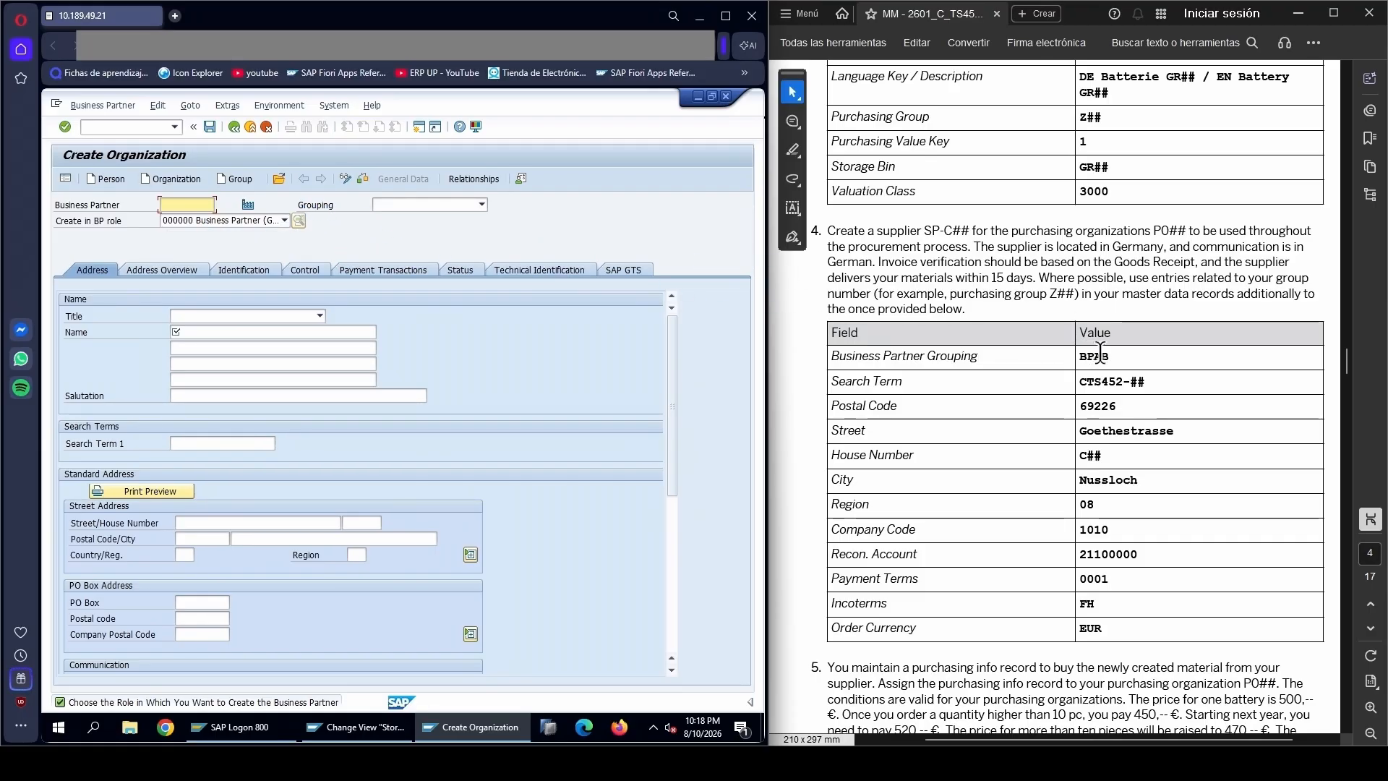
Set the grouping to BPAB and enter SP-C99 as the business partner number
{"action": "left_click", "coordinate": [410, 206]}
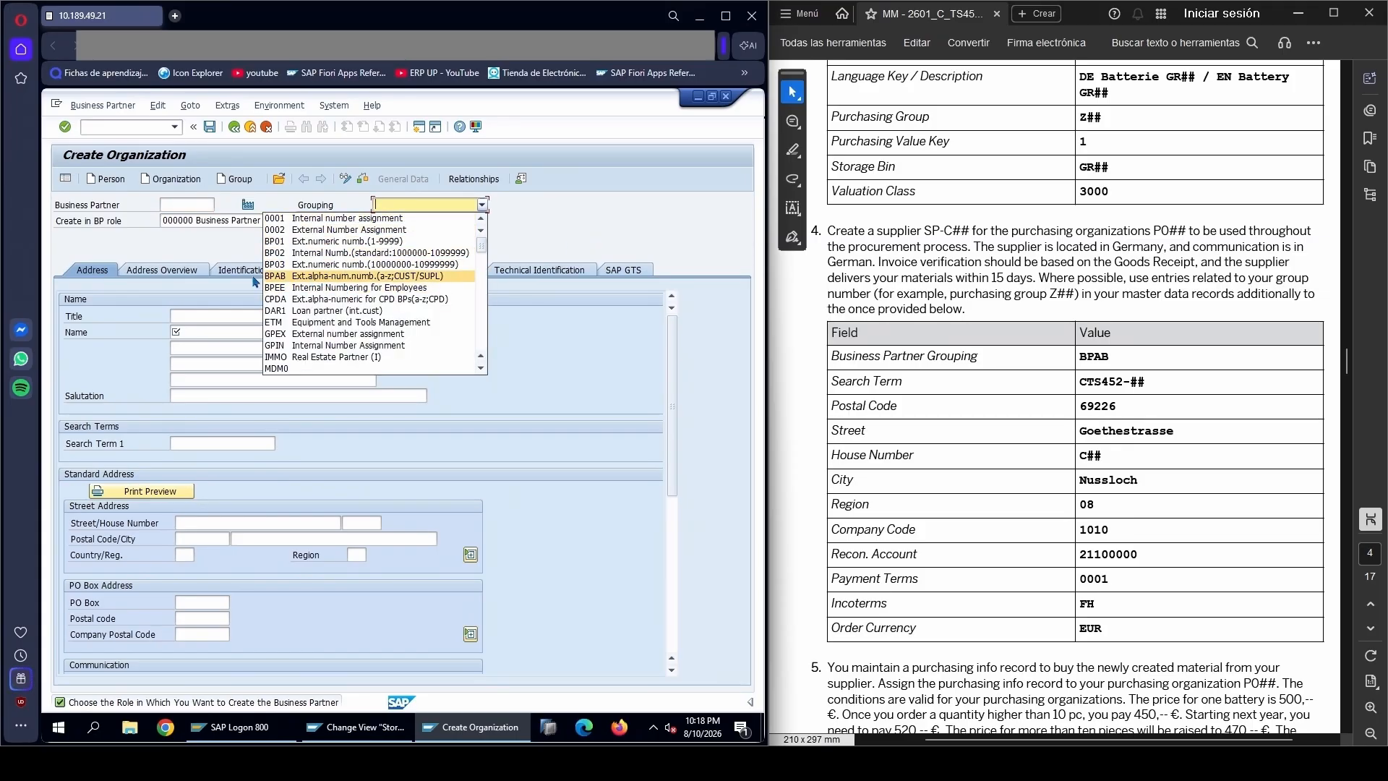
{"action": "left_click", "coordinate": [333, 276]}
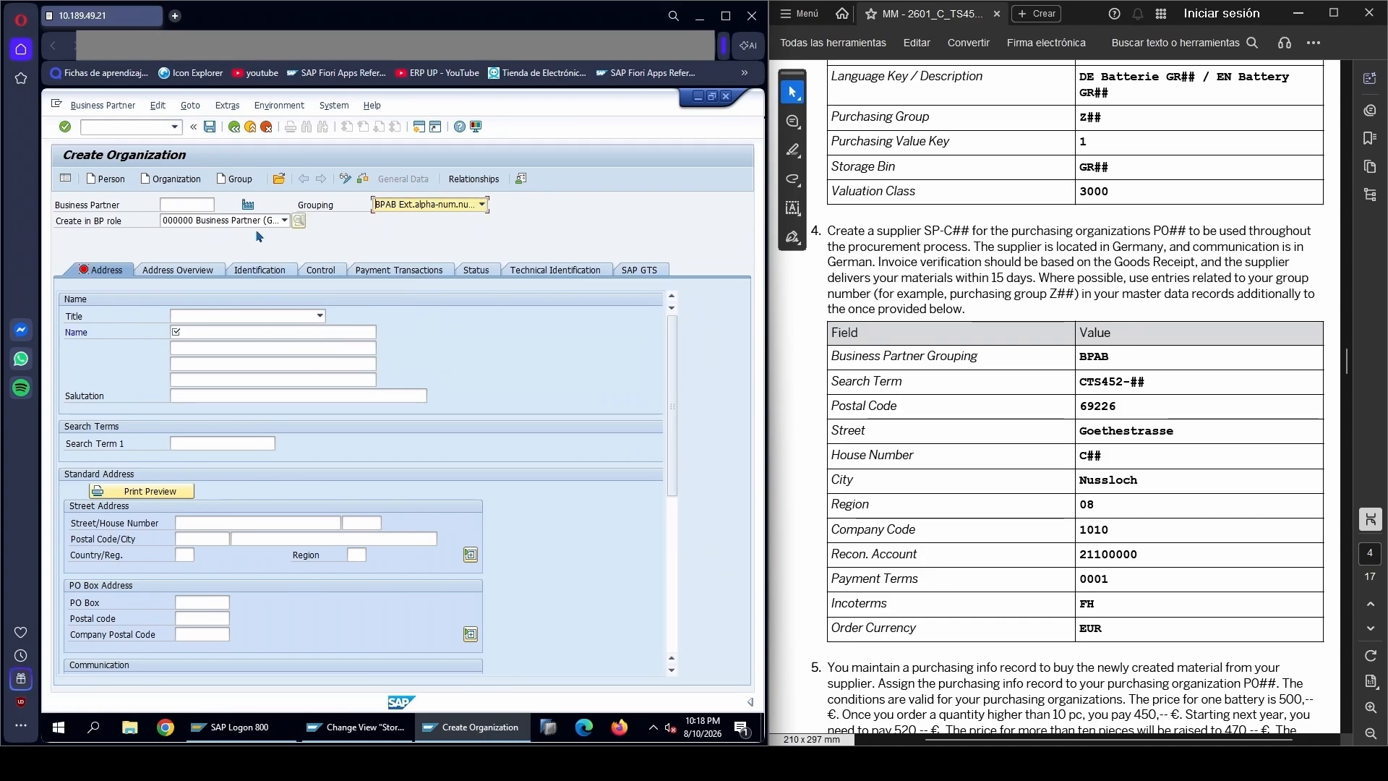
{"action": "left_click", "coordinate": [191, 204]}
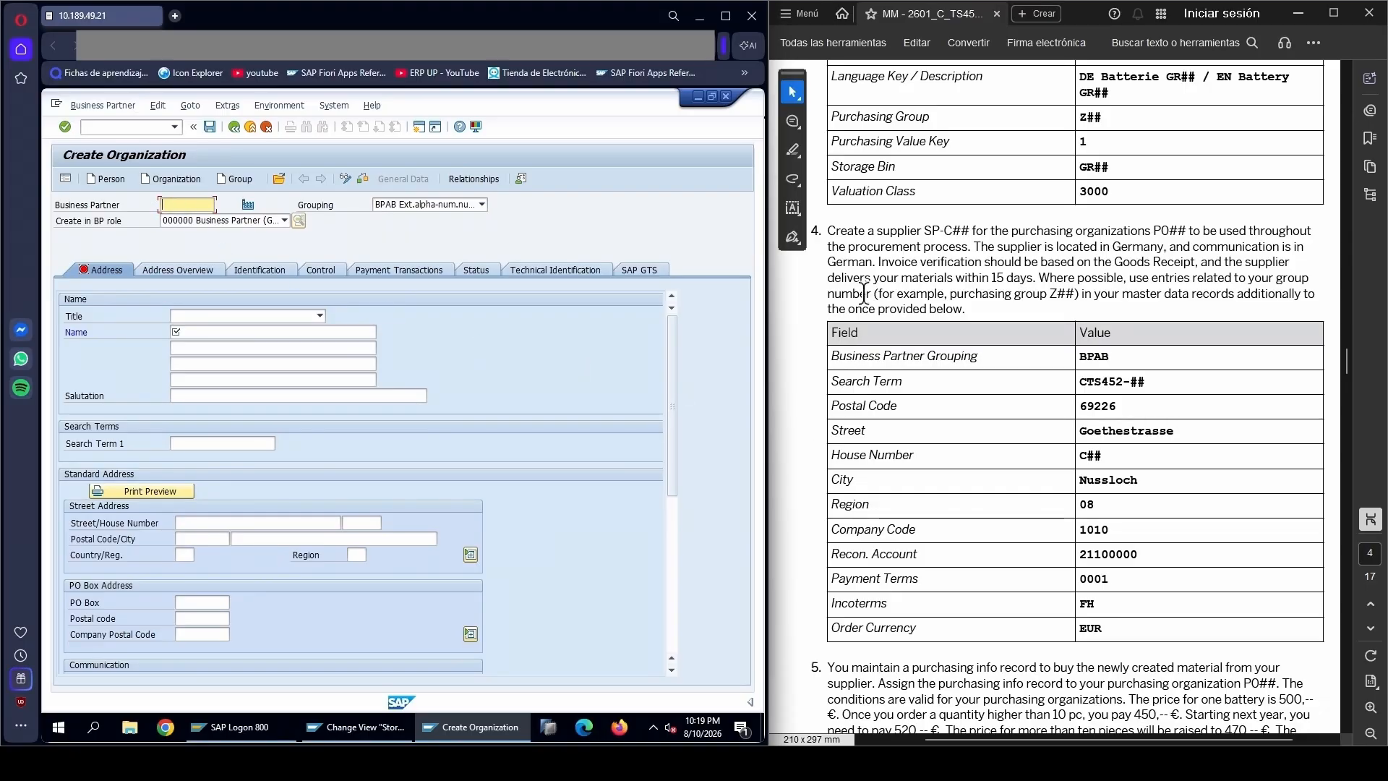
{"action": "left_click_drag", "start_coordinate": [925, 229], "coordinate": [970, 230]}
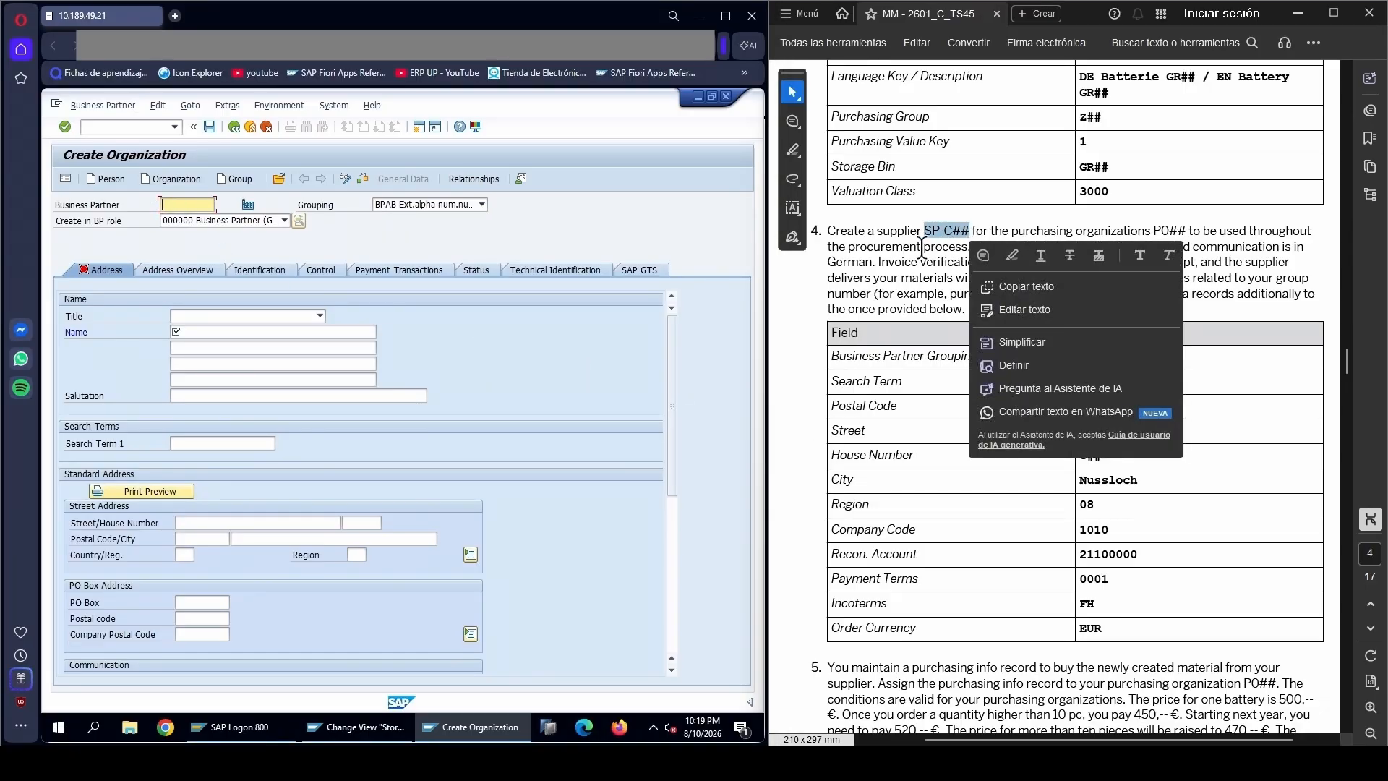
{"action": "key", "text": "ctrl+c"}
{"action": "left_click", "coordinate": [209, 205]}
{"action": "key", "text": "ctrl+v"}
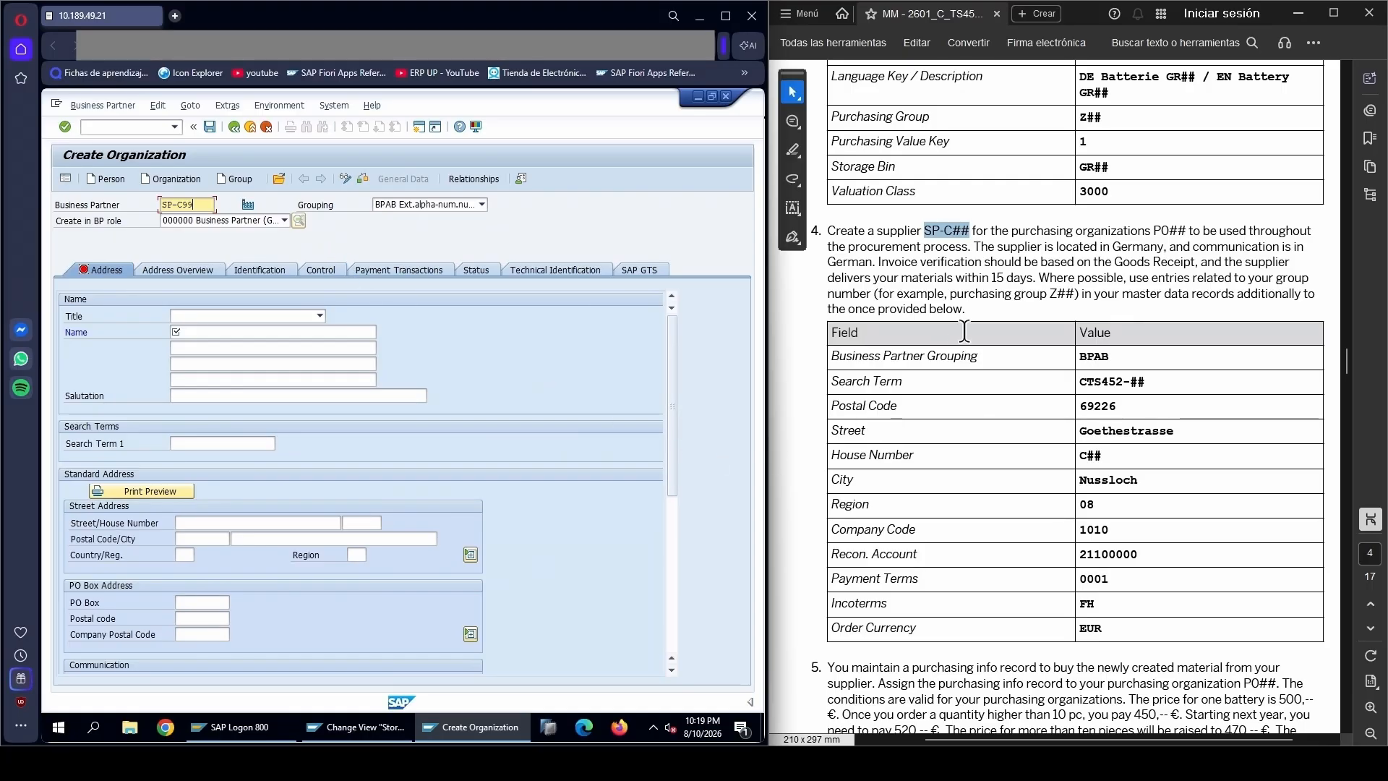
Enter SP-C99 as the organization's name in the address data
{"action": "left_click", "coordinate": [1004, 293]}
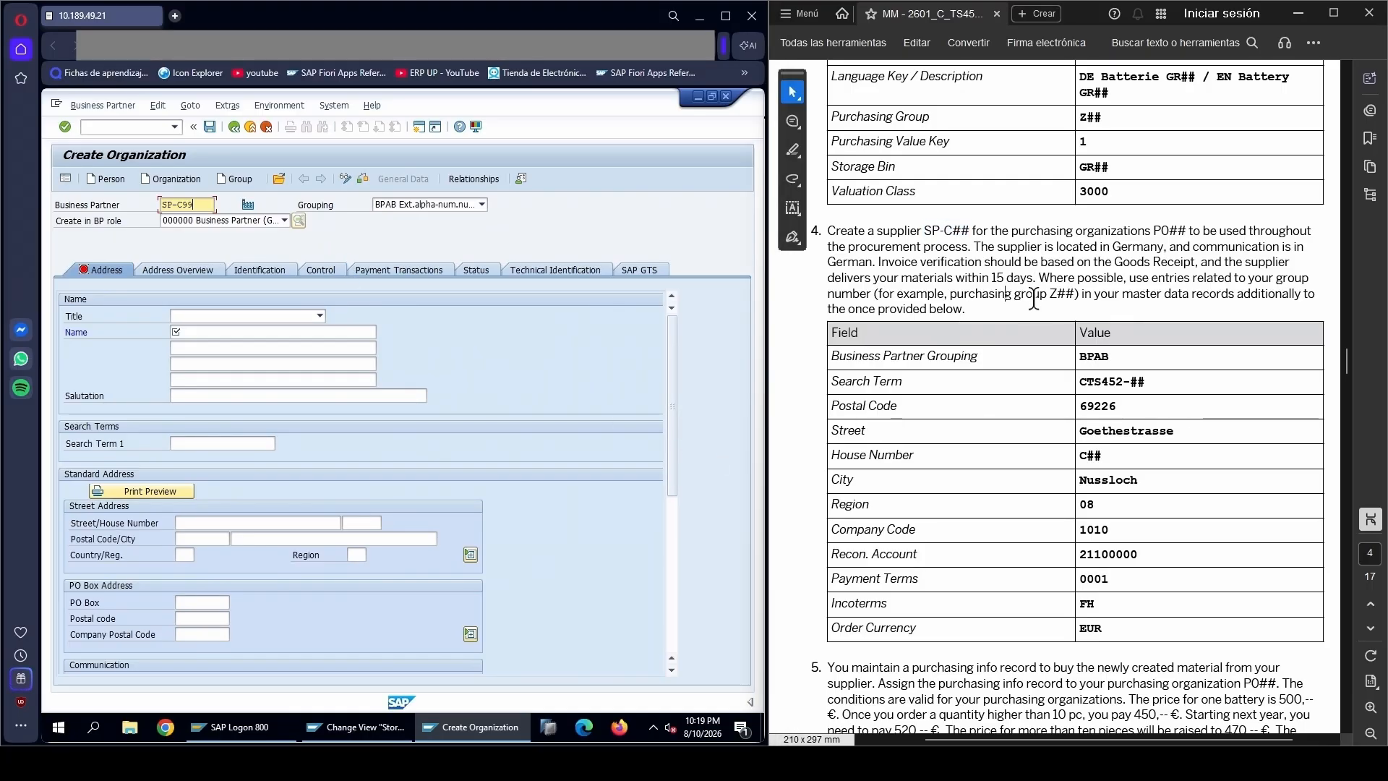
{"action": "left_click", "coordinate": [218, 333]}
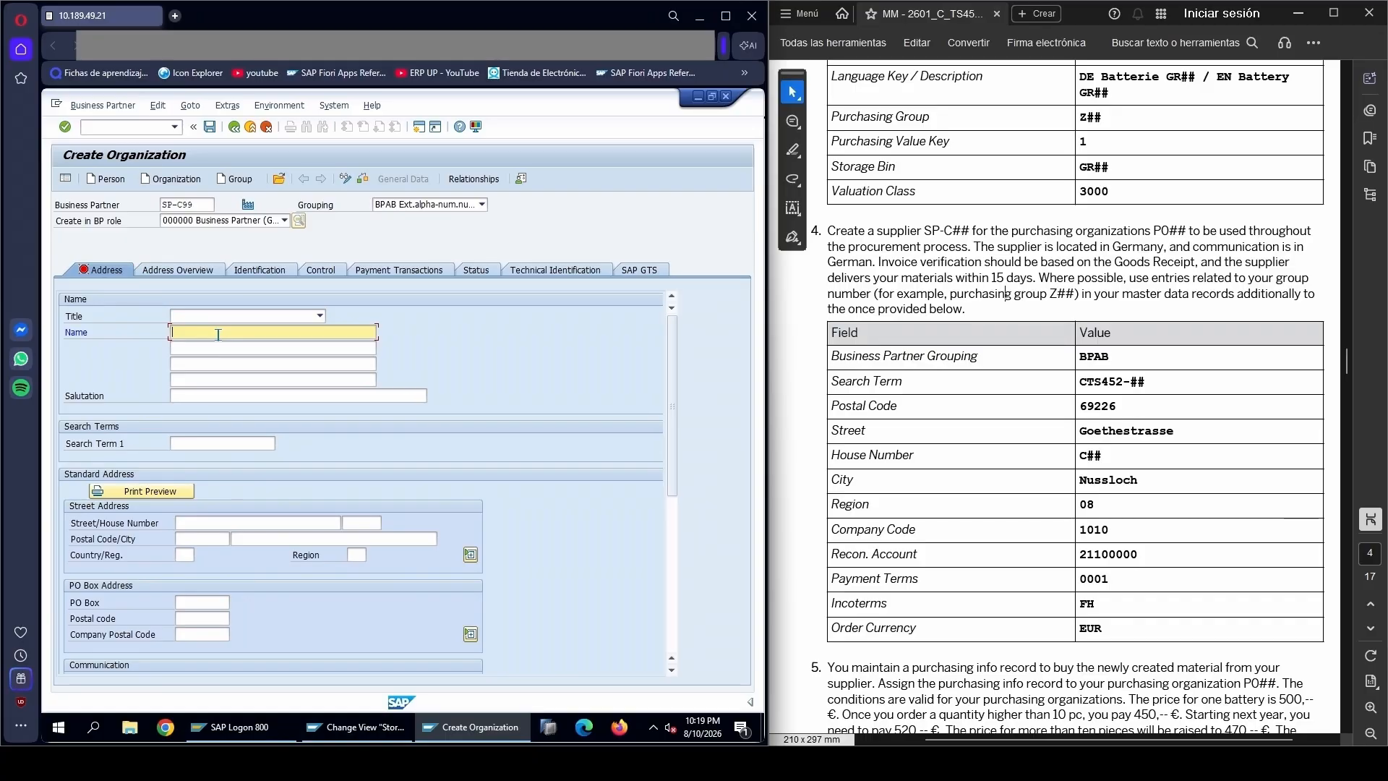
{"action": "key", "text": "ctrl+v"}
{"action": "key", "text": "BackSpace"}
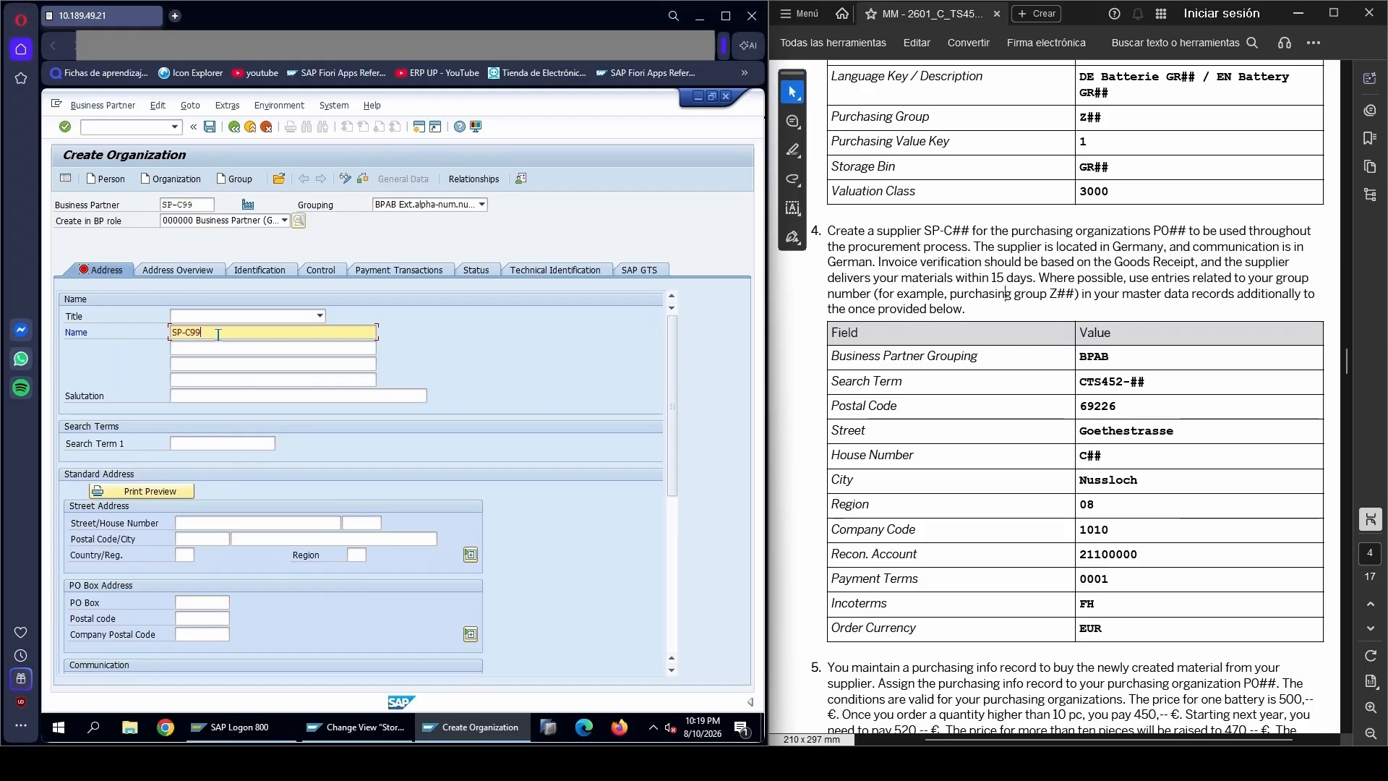
Fill in search term 1 as CTS452-99, based on the search term in the PDF's supplier table
{"action": "left_click_drag", "start_coordinate": [1077, 381], "coordinate": [1154, 391]}
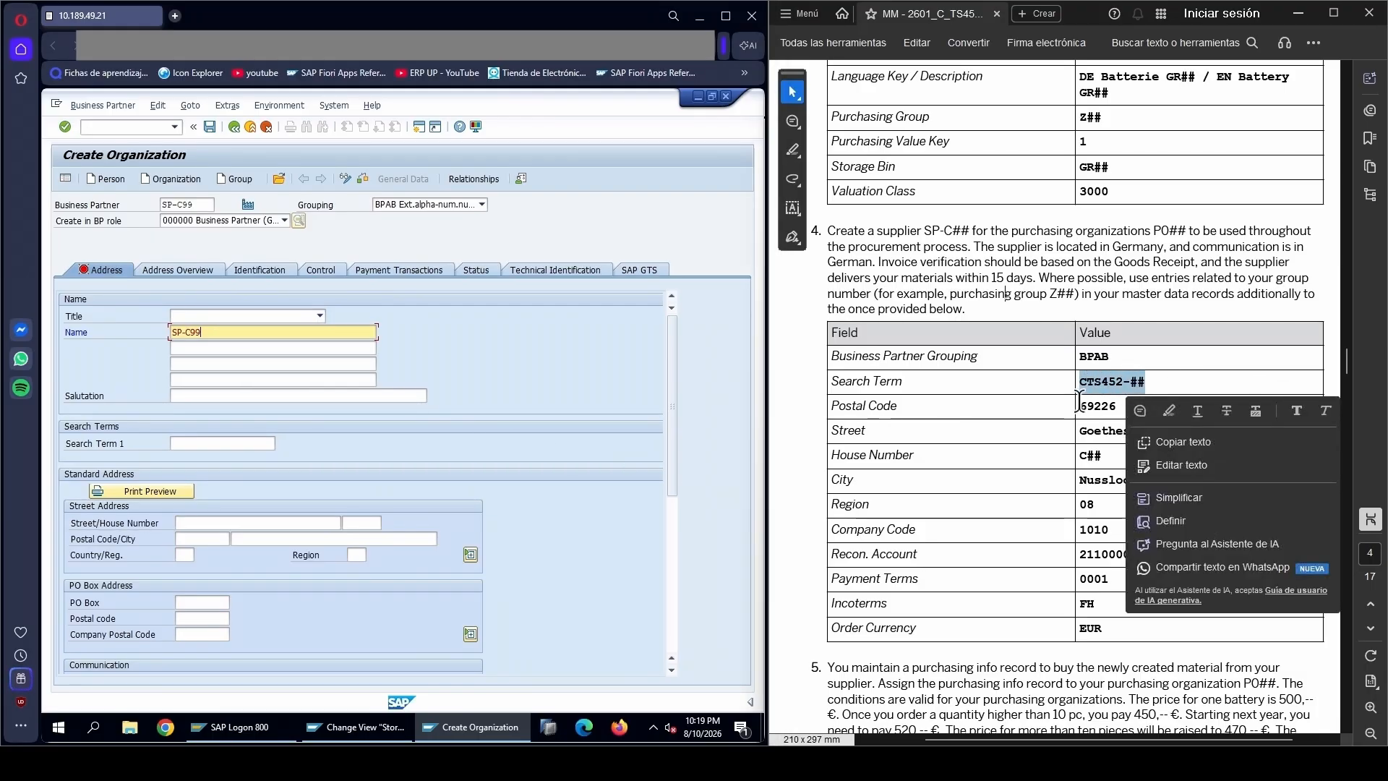
{"action": "key", "text": "ctrl+c"}
{"action": "left_click", "coordinate": [192, 443]}
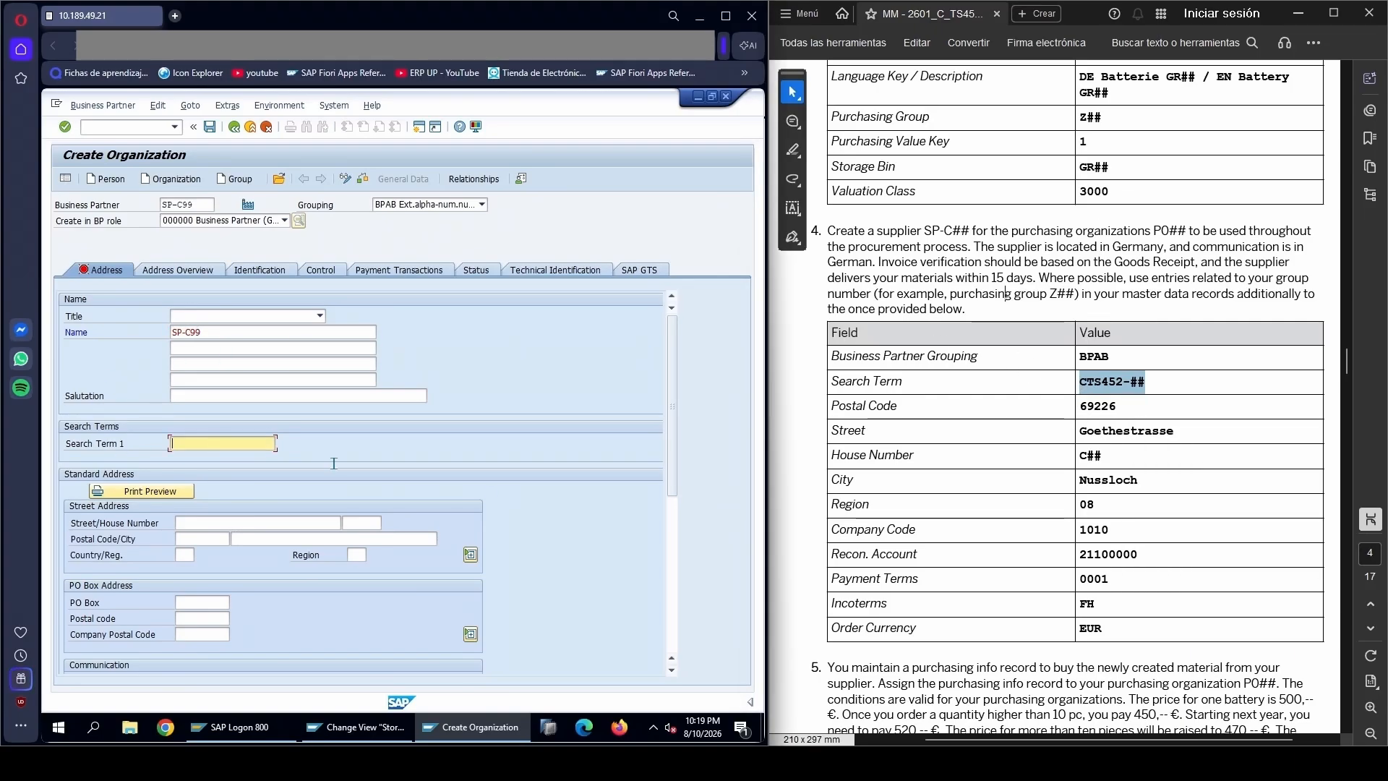
{"action": "key", "text": "ctrl+v"}
{"action": "key", "text": "BackSpace"}
{"action": "key", "text": "BackSpace"}
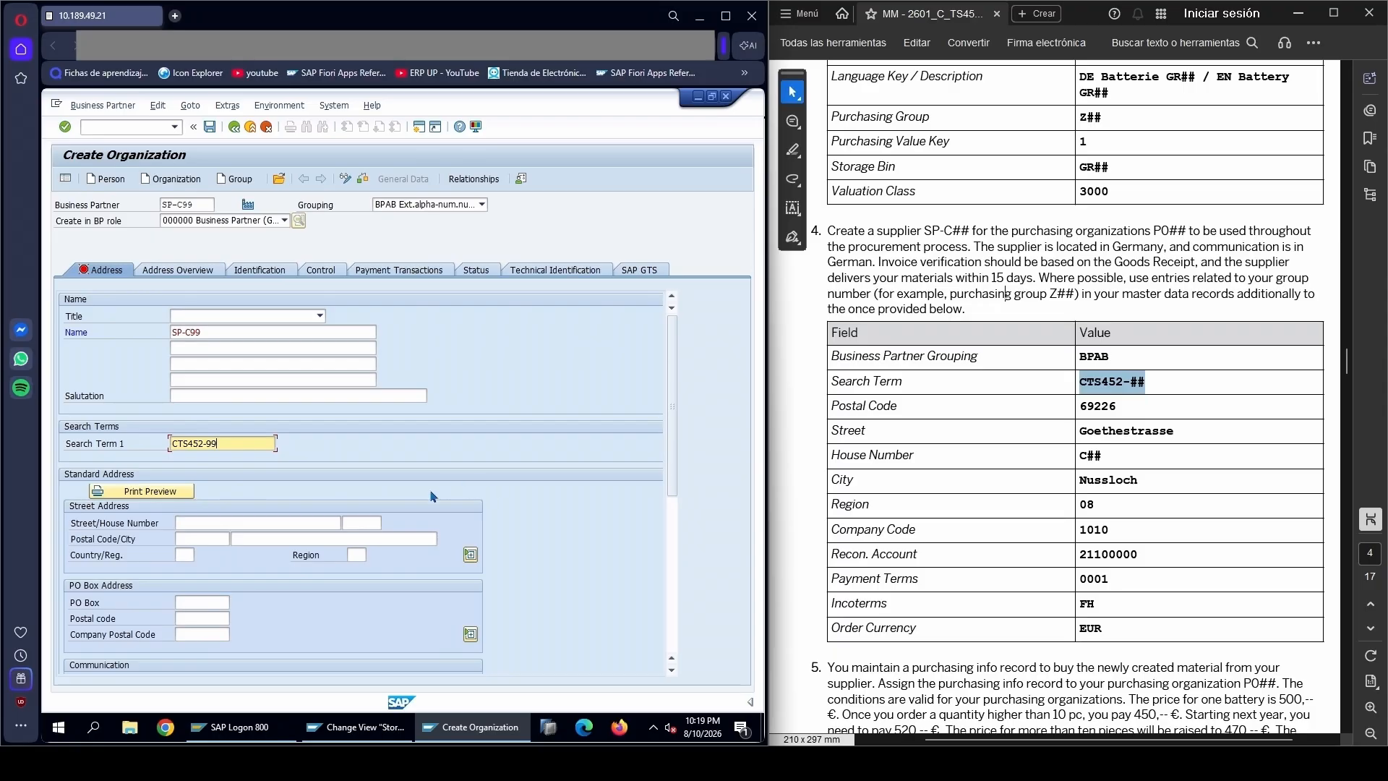
Copy the supplier's street and house number from the PDF table into the standard address
{"action": "left_click", "coordinate": [269, 521]}
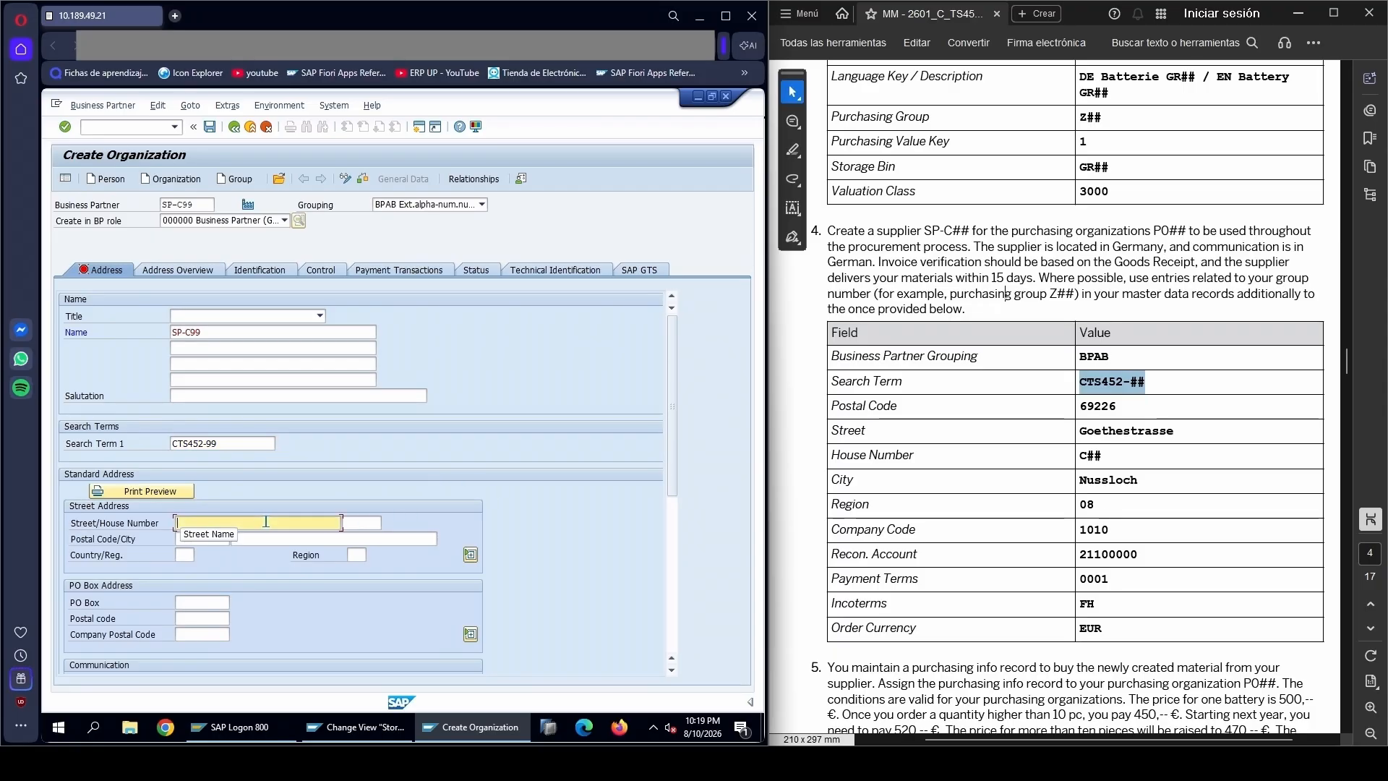
{"action": "left_click_drag", "start_coordinate": [1082, 433], "coordinate": [1175, 434]}
{"action": "right_click", "coordinate": [1125, 443]}
{"action": "left_click", "coordinate": [1156, 458]}
{"action": "left_click", "coordinate": [257, 526]}
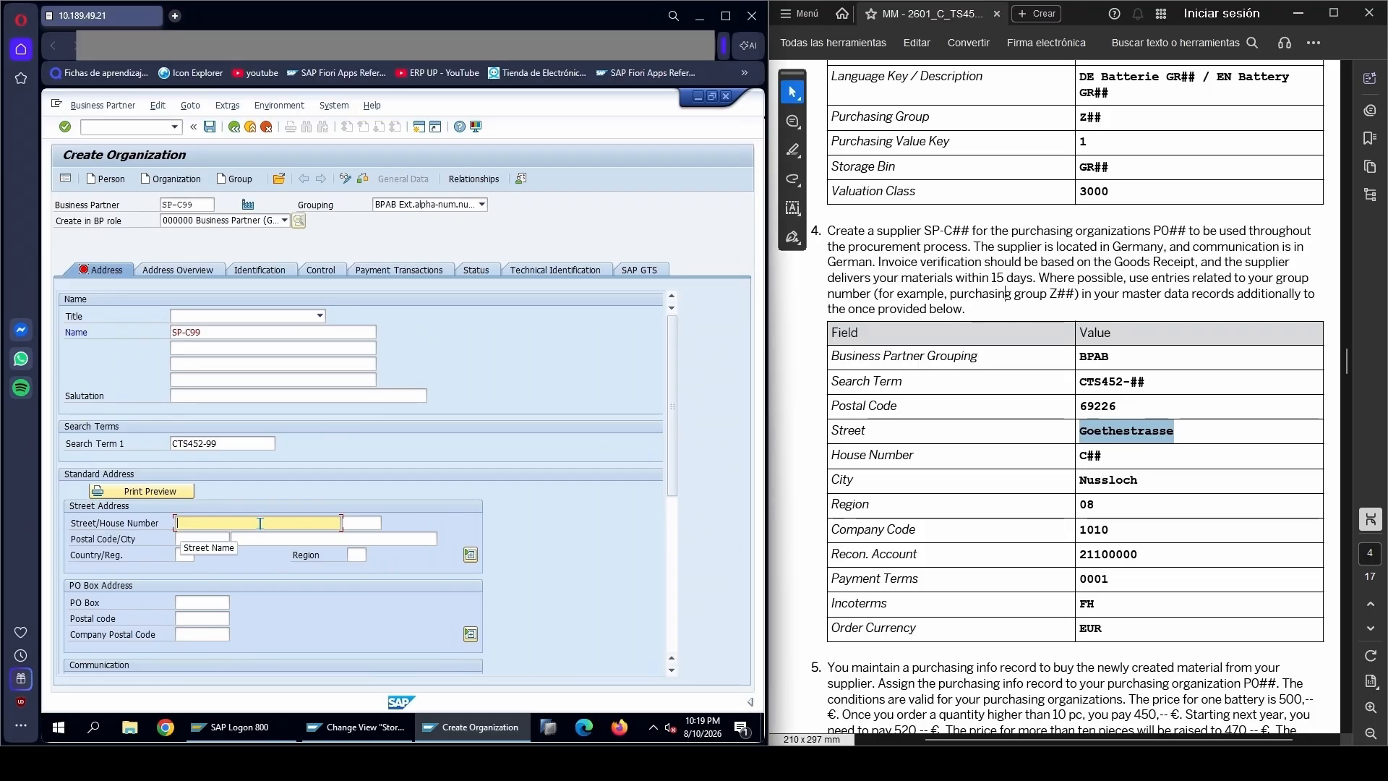
{"action": "key", "text": "ctrl+v"}
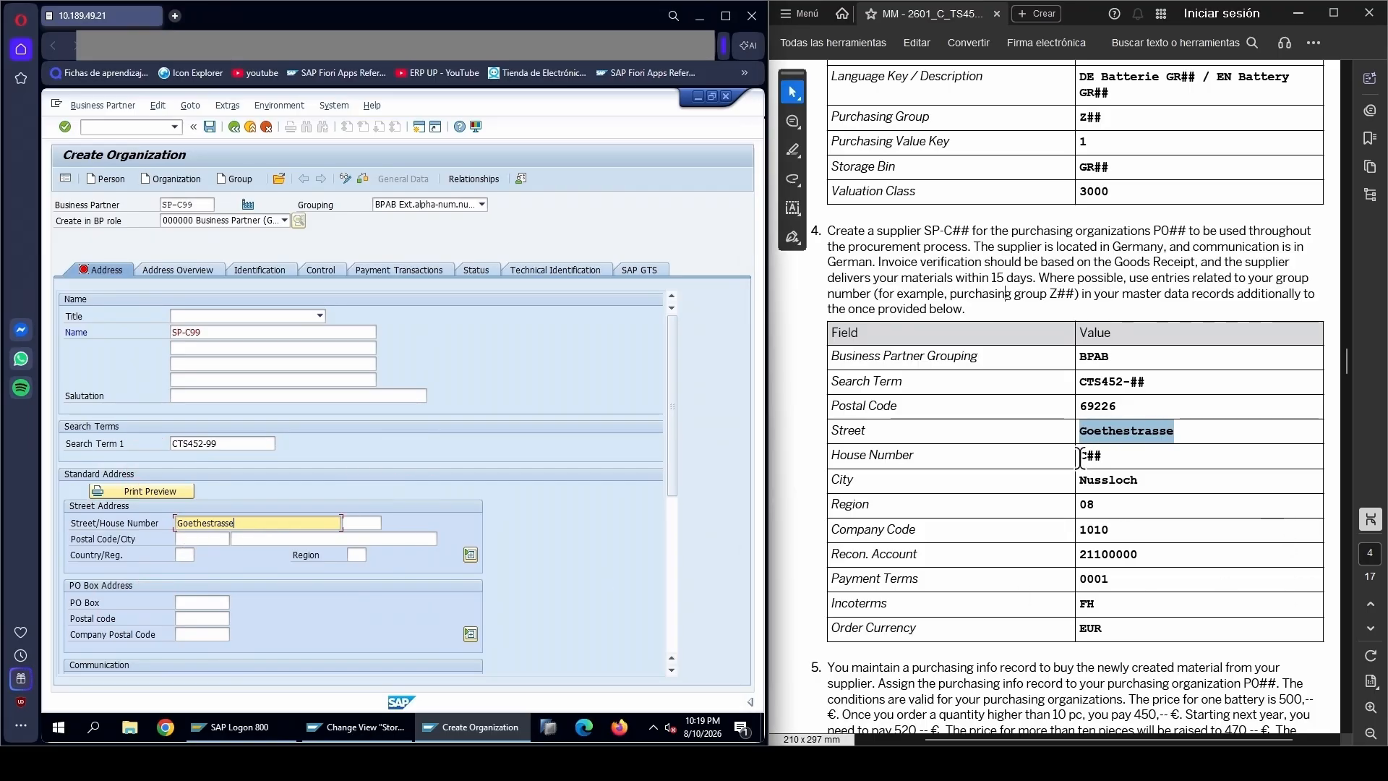
{"action": "left_click_drag", "start_coordinate": [1079, 458], "coordinate": [1102, 457]}
{"action": "right_click", "coordinate": [1079, 446]}
{"action": "left_click", "coordinate": [1110, 461]}
{"action": "left_click", "coordinate": [359, 522]}
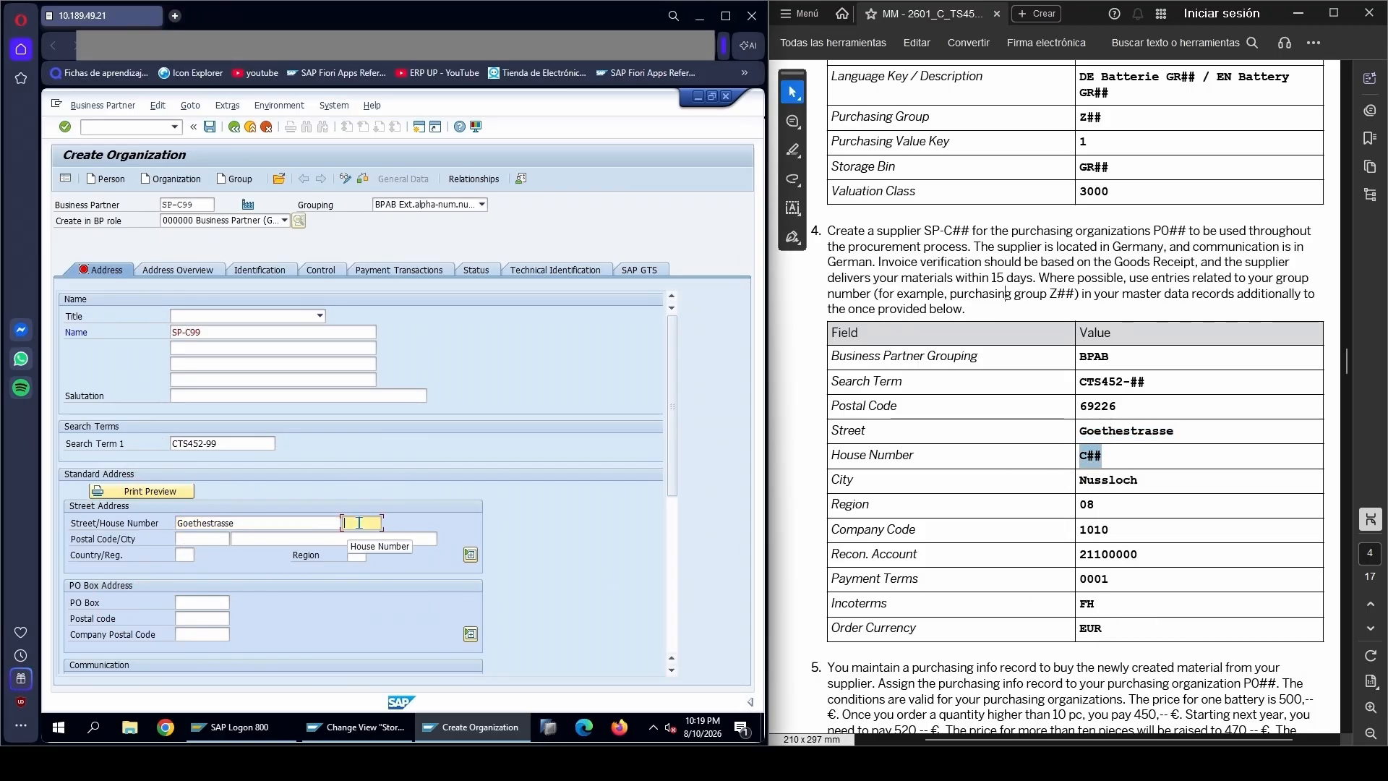
{"action": "key", "text": "ctrl+v"}
Copy the supplier's postal code and city from the PDF table into the standard address
{"action": "left_click", "coordinate": [208, 539]}
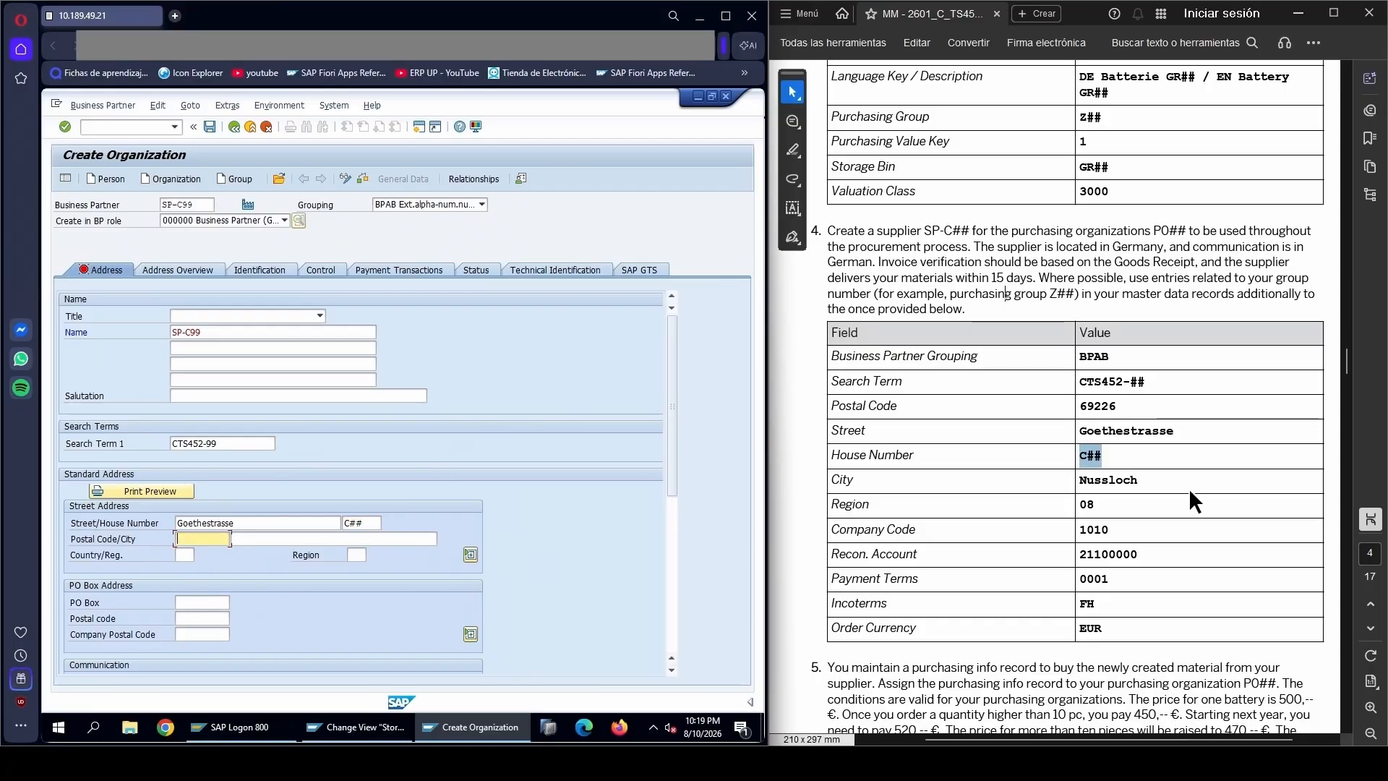
{"action": "left_click_drag", "start_coordinate": [1080, 406], "coordinate": [1117, 406]}
{"action": "right_click", "coordinate": [1122, 407]}
{"action": "left_click", "coordinate": [1106, 406]}
{"action": "left_click", "coordinate": [1104, 405]}
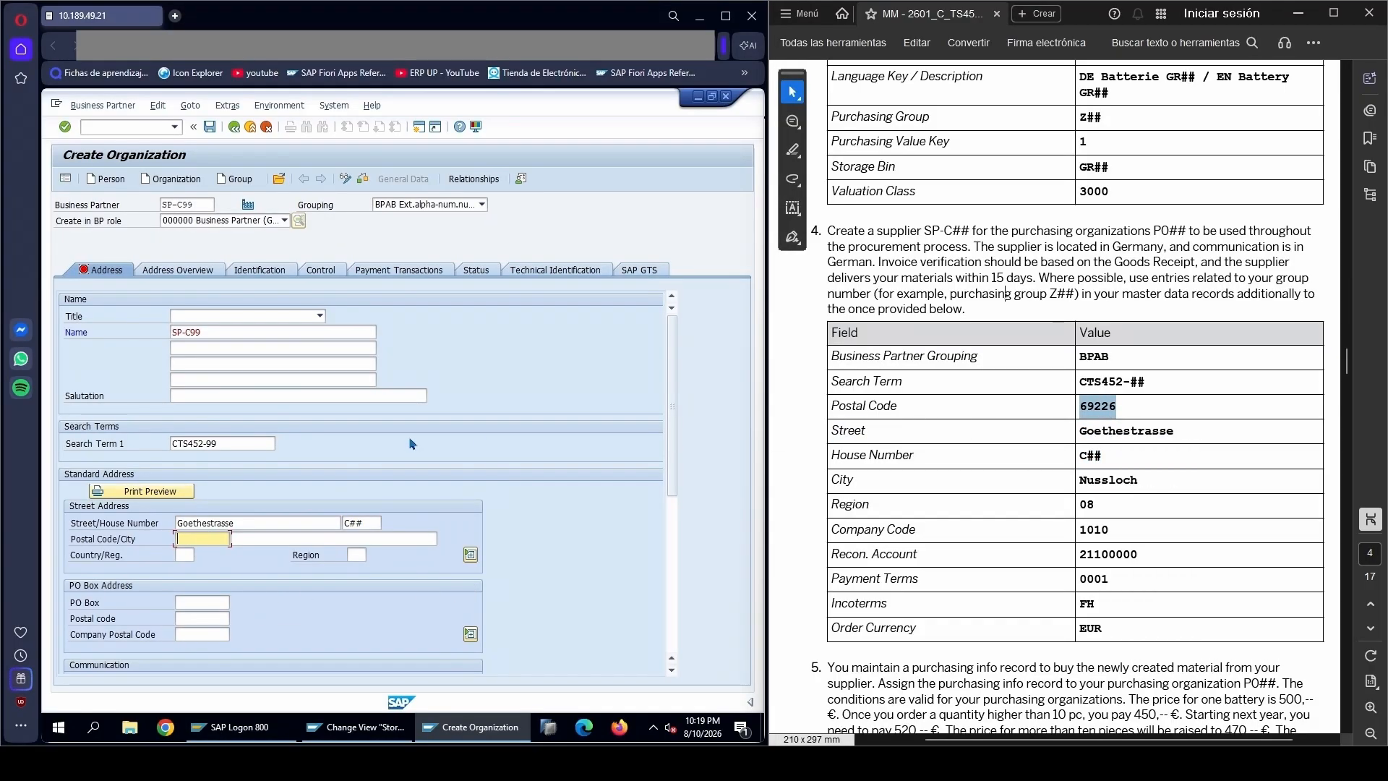
{"action": "left_click", "coordinate": [188, 539]}
{"action": "key", "text": "ctrl+v"}
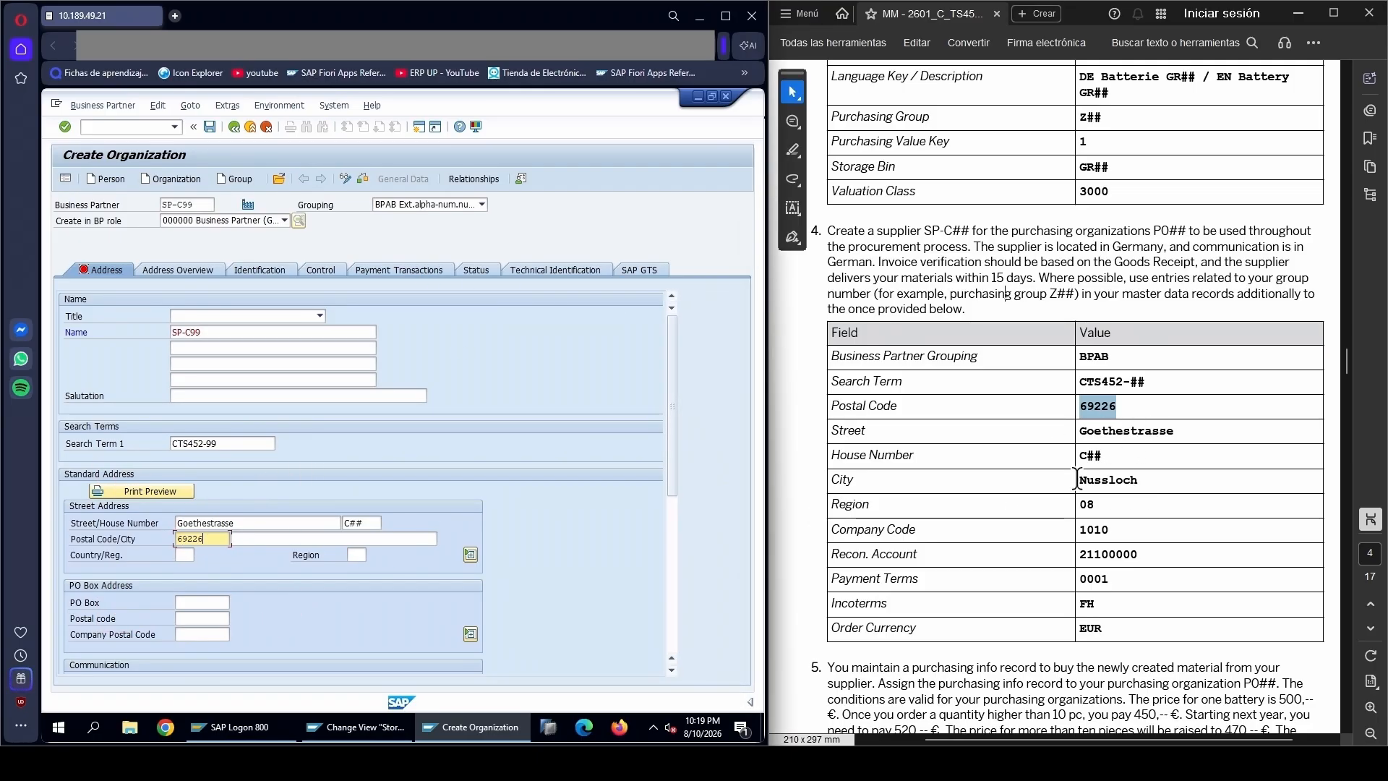
{"action": "left_click_drag", "start_coordinate": [1078, 479], "coordinate": [1140, 480]}
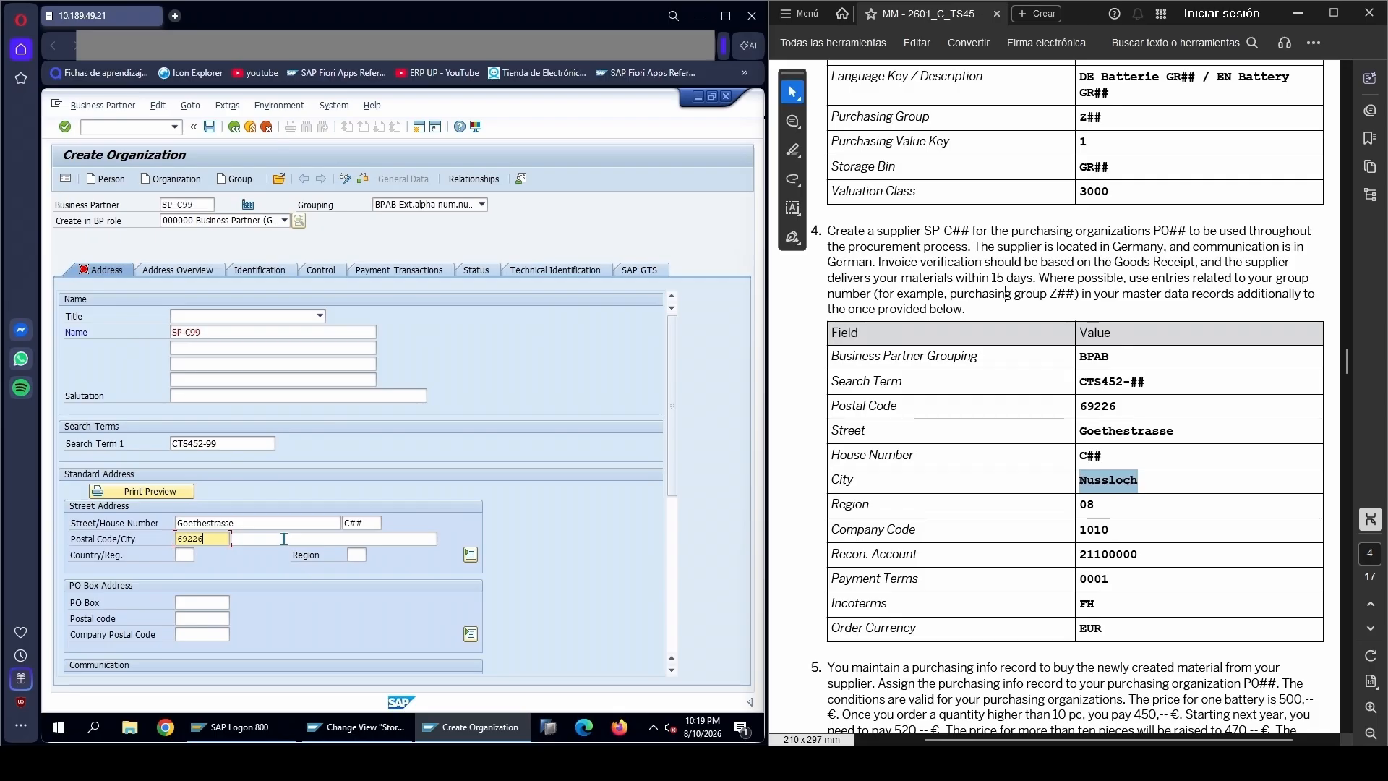
{"action": "left_click", "coordinate": [284, 538]}
{"action": "key", "text": "ctrl+v"}
Set the address region to 08 and the country to DE
{"action": "left_click", "coordinate": [358, 556]}
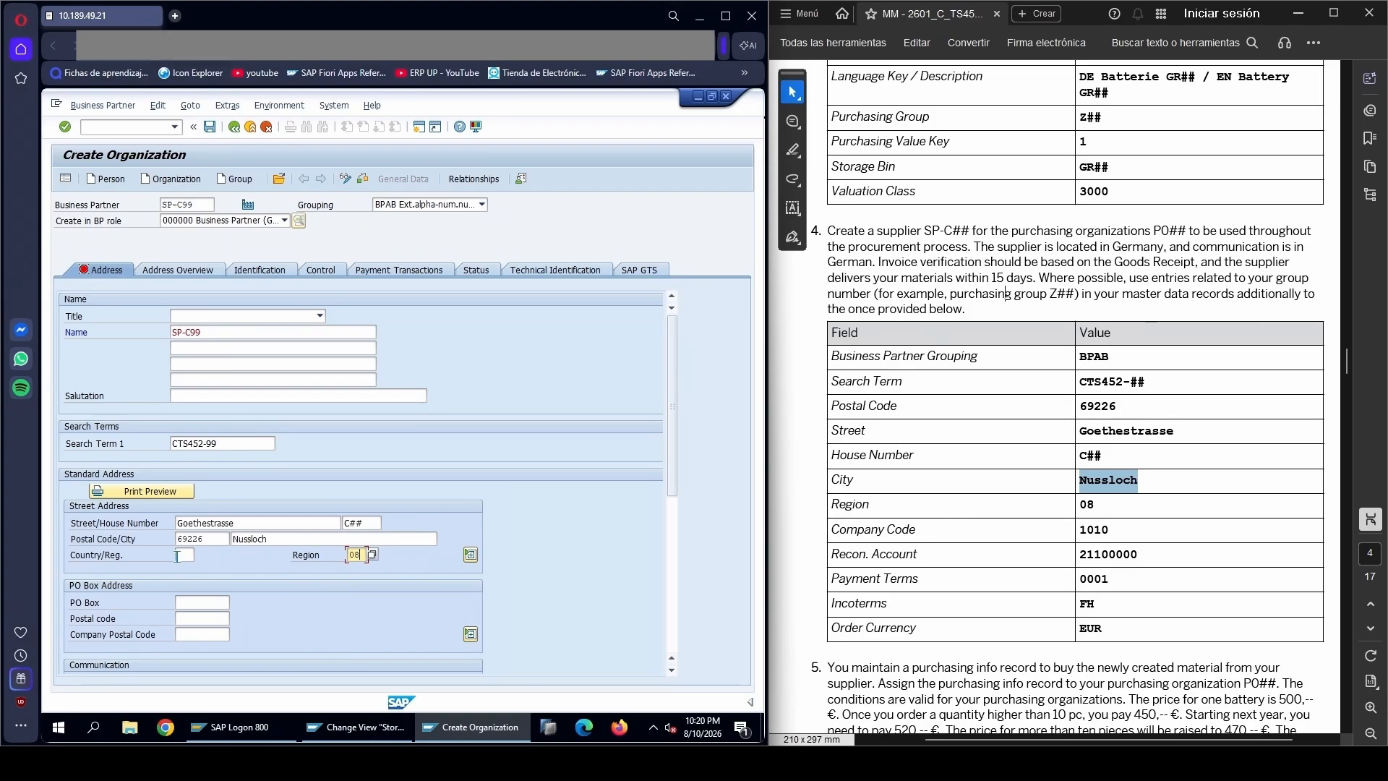
{"action": "left_click", "coordinate": [186, 555]}
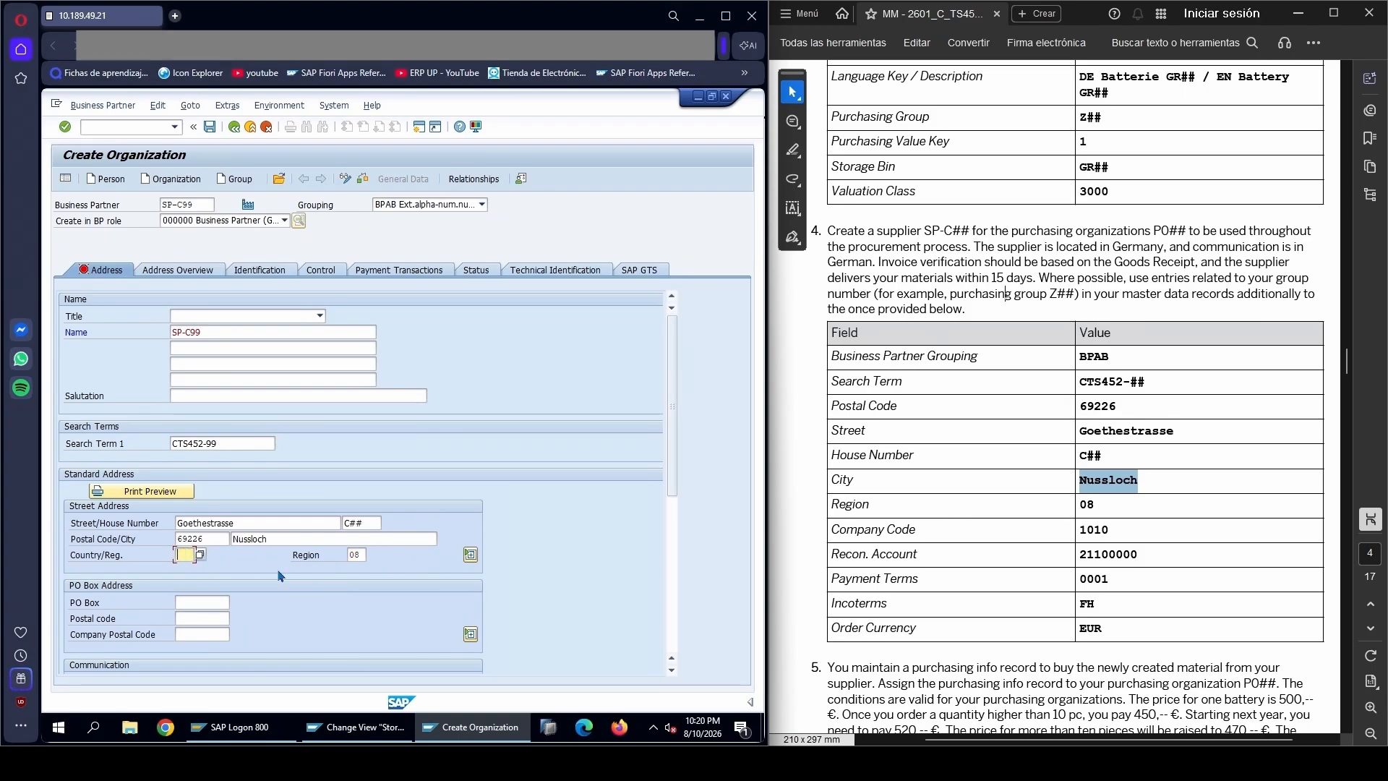
{"action": "type", "text": "DE"}
Check the communication language in task 4 of the PDF and set the supplier's language to DE German
{"action": "left_click", "coordinate": [1171, 298]}
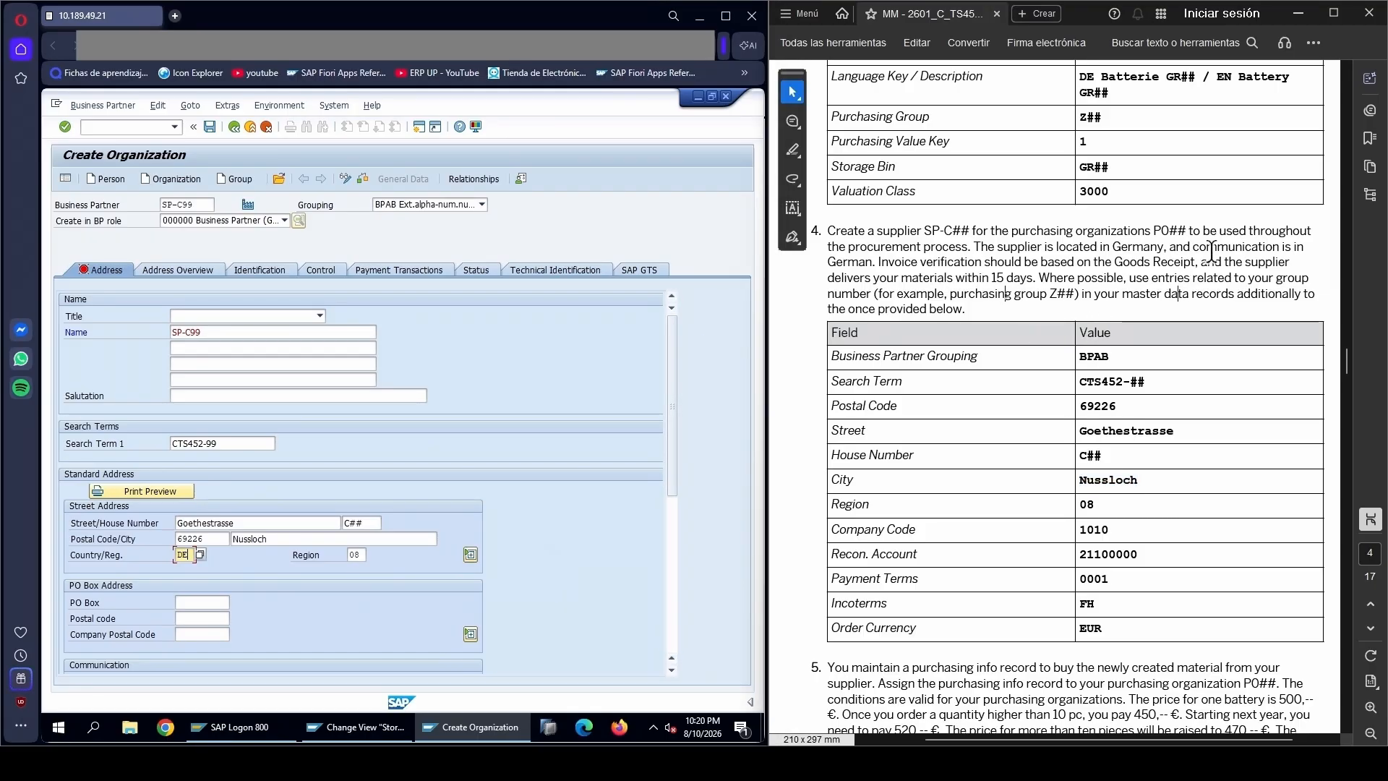
{"action": "left_click_drag", "start_coordinate": [1193, 247], "coordinate": [1304, 247]}
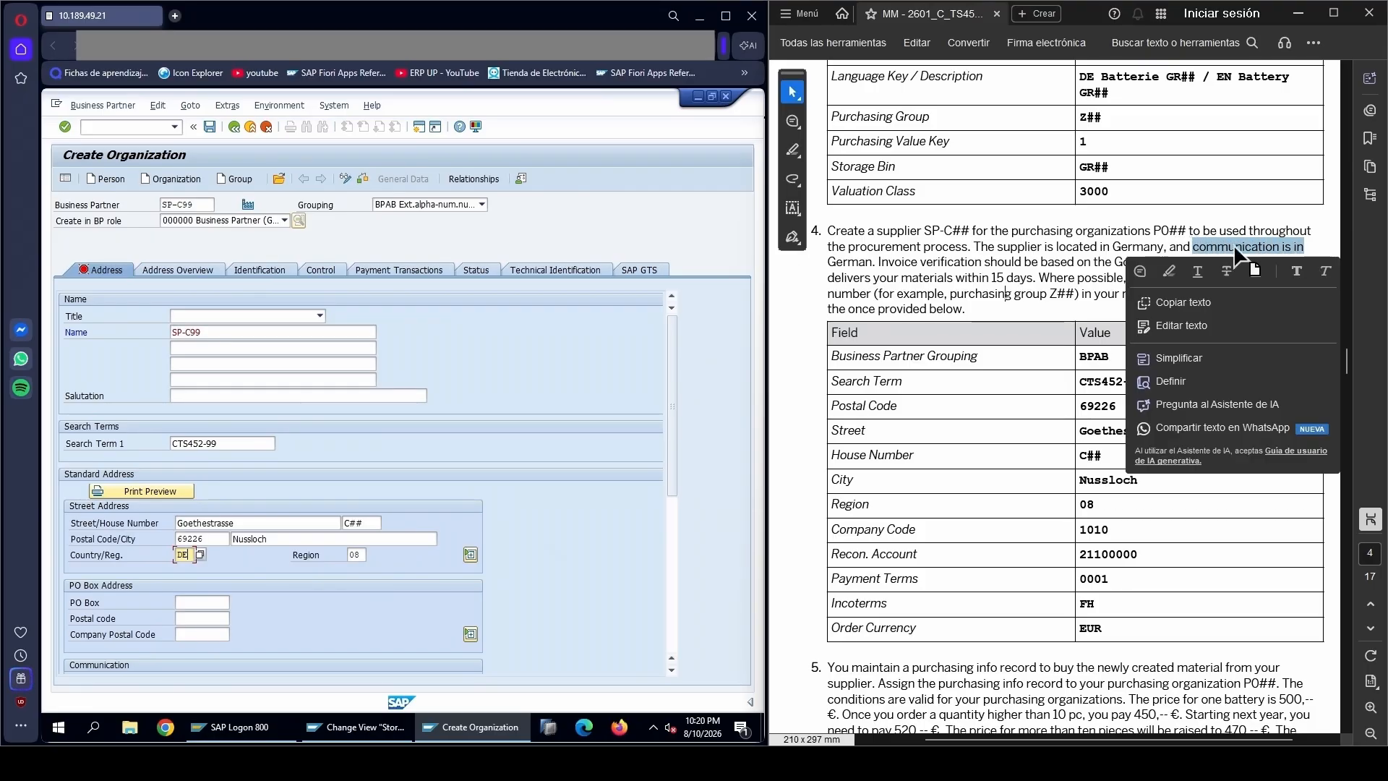
{"action": "left_click_drag", "start_coordinate": [837, 263], "coordinate": [847, 263]}
{"action": "left_click_drag", "start_coordinate": [672, 392], "coordinate": [673, 423]}
{"action": "left_click_drag", "start_coordinate": [675, 483], "coordinate": [674, 585]}
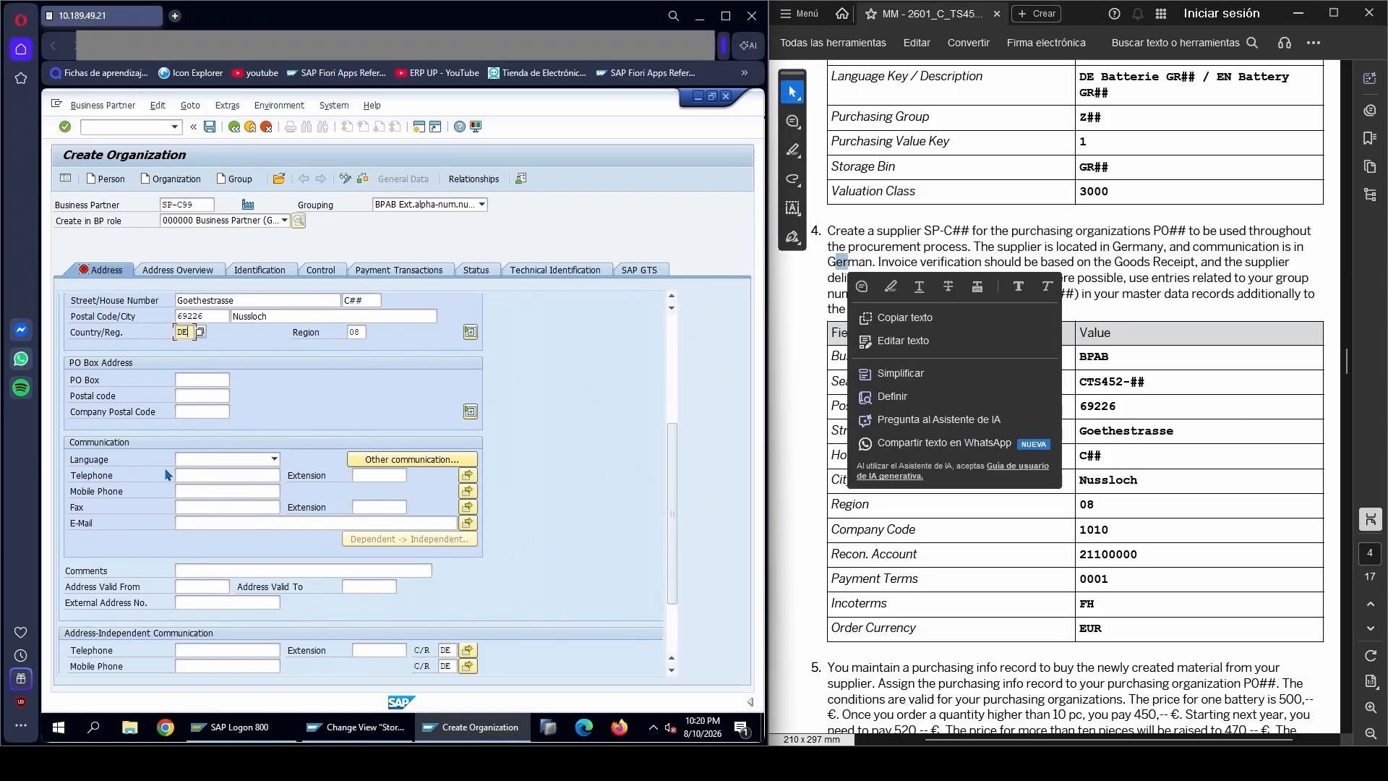
{"action": "left_click", "coordinate": [206, 461]}
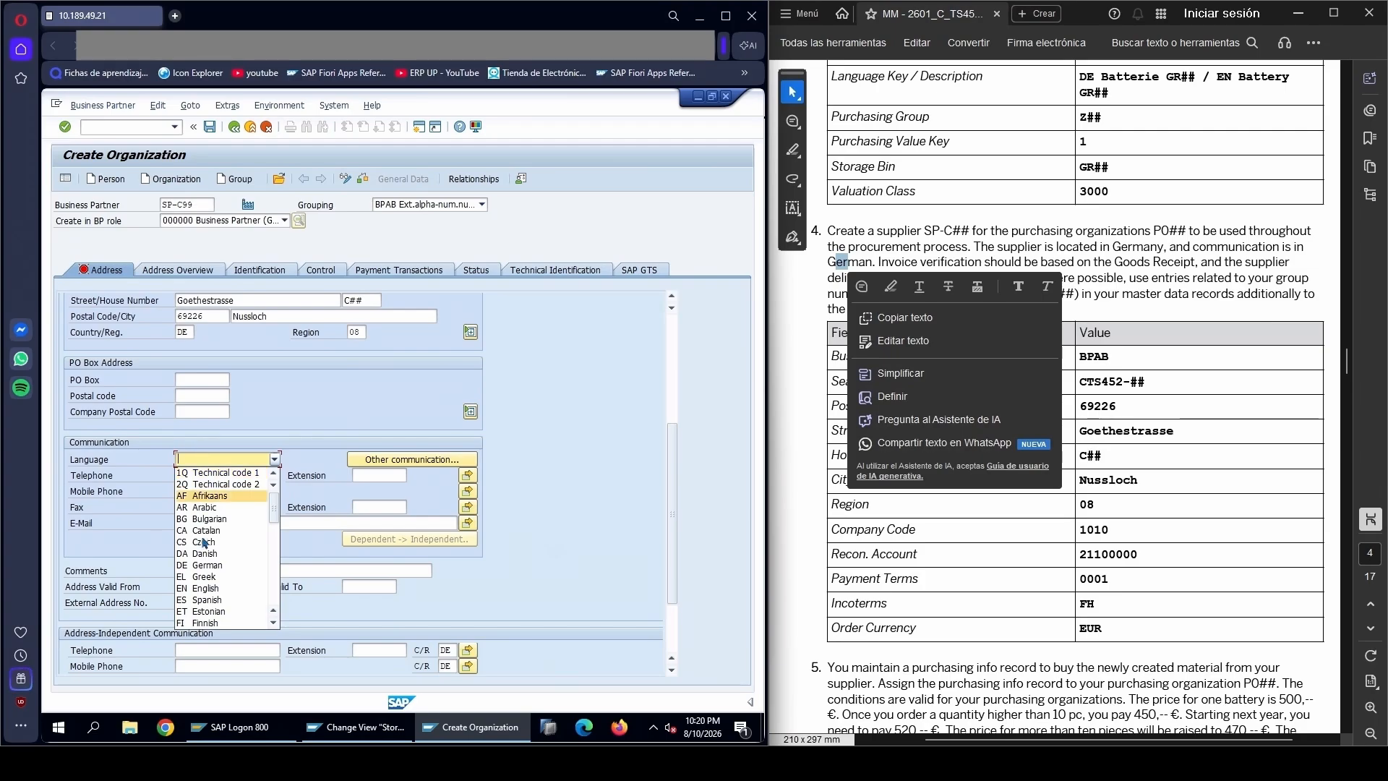
{"action": "left_click", "coordinate": [193, 568]}
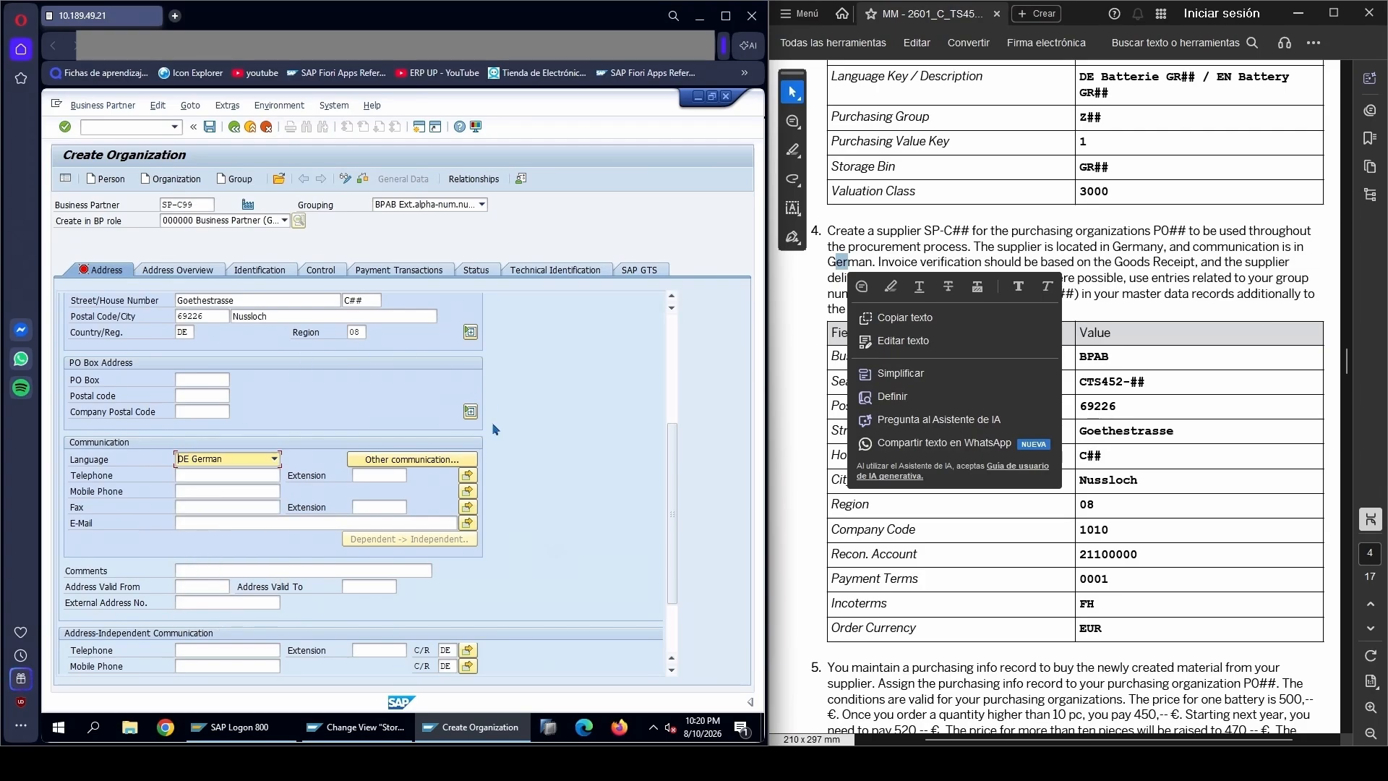
Save the new organization as a general business partner
{"action": "scroll", "coordinate": [682, 393], "scroll_direction": "up", "scroll_amount": 3}
{"action": "scroll", "coordinate": [678, 373], "scroll_direction": "up", "scroll_amount": 1}
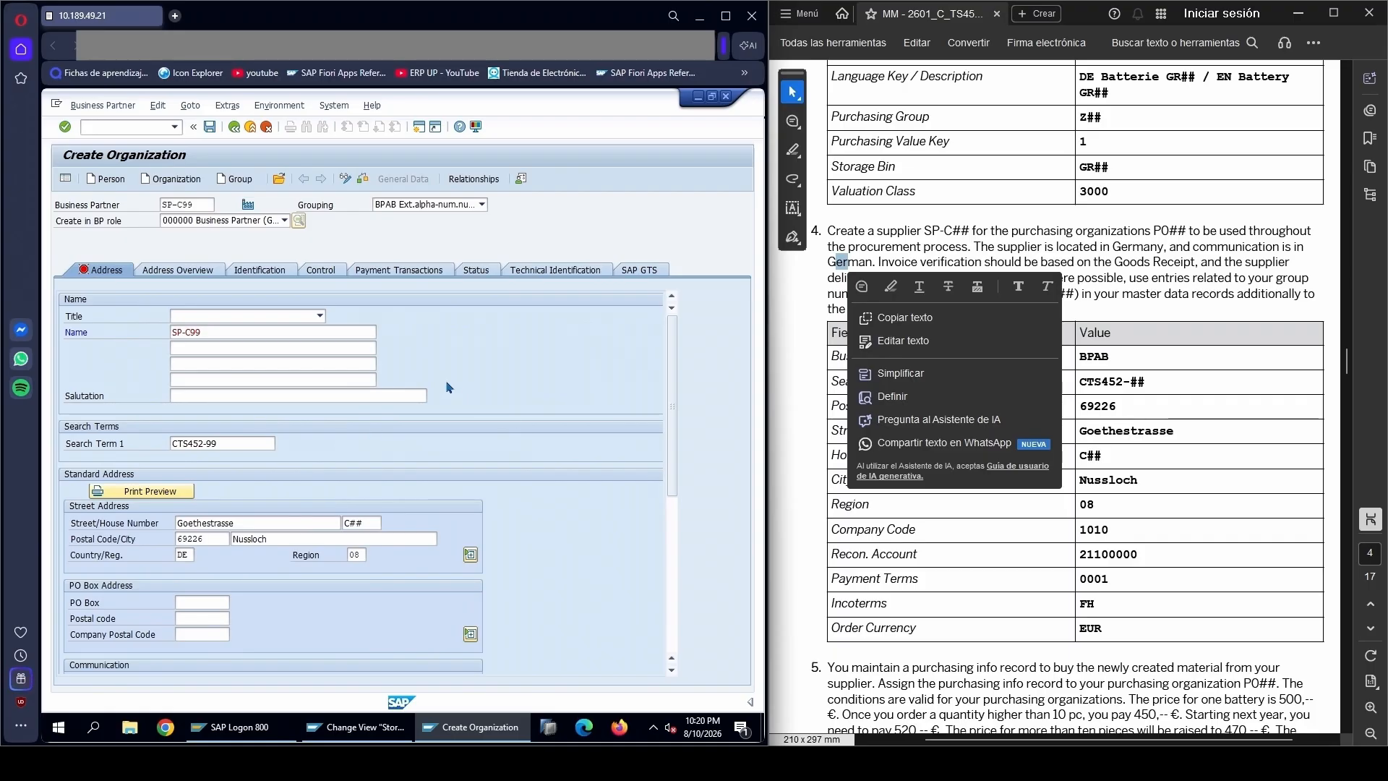
{"action": "left_click", "coordinate": [209, 127]}
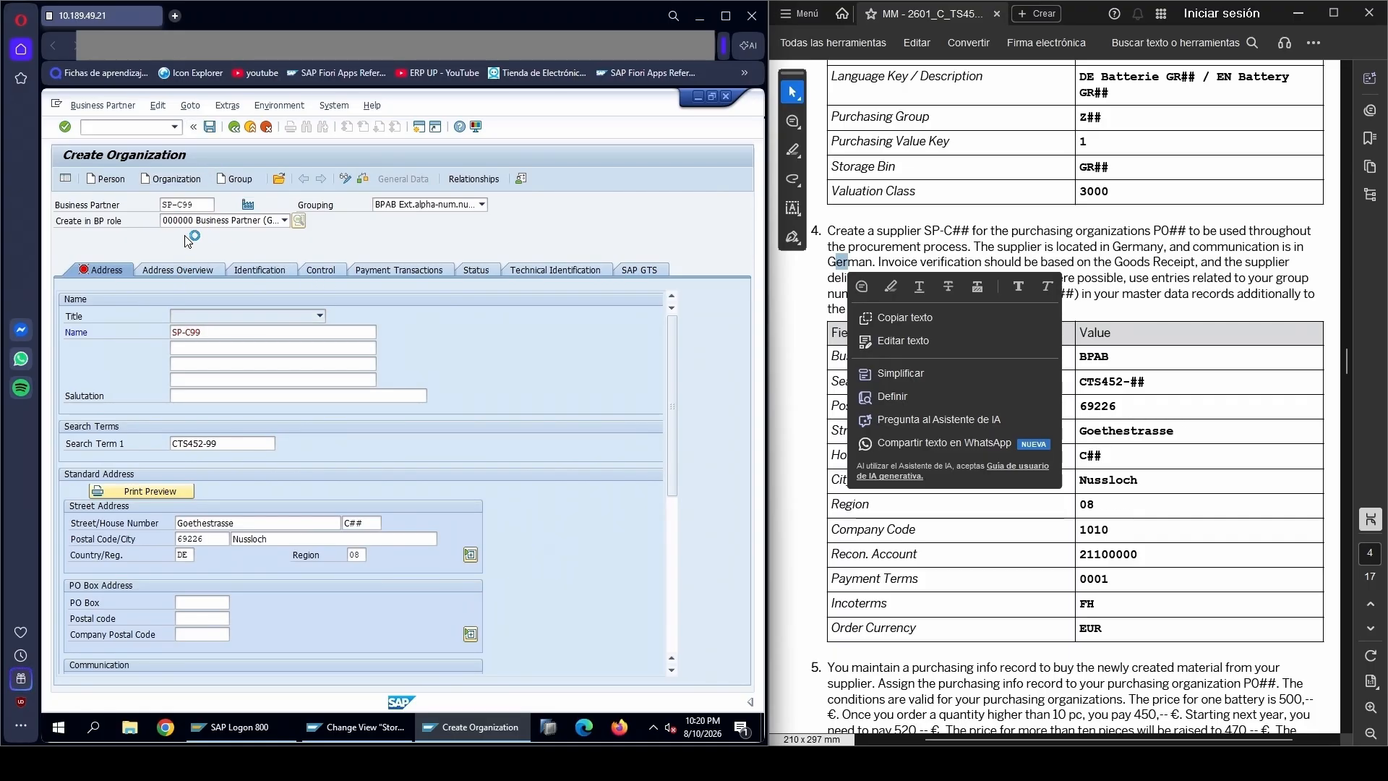
{"action": "left_click", "coordinate": [1188, 469]}
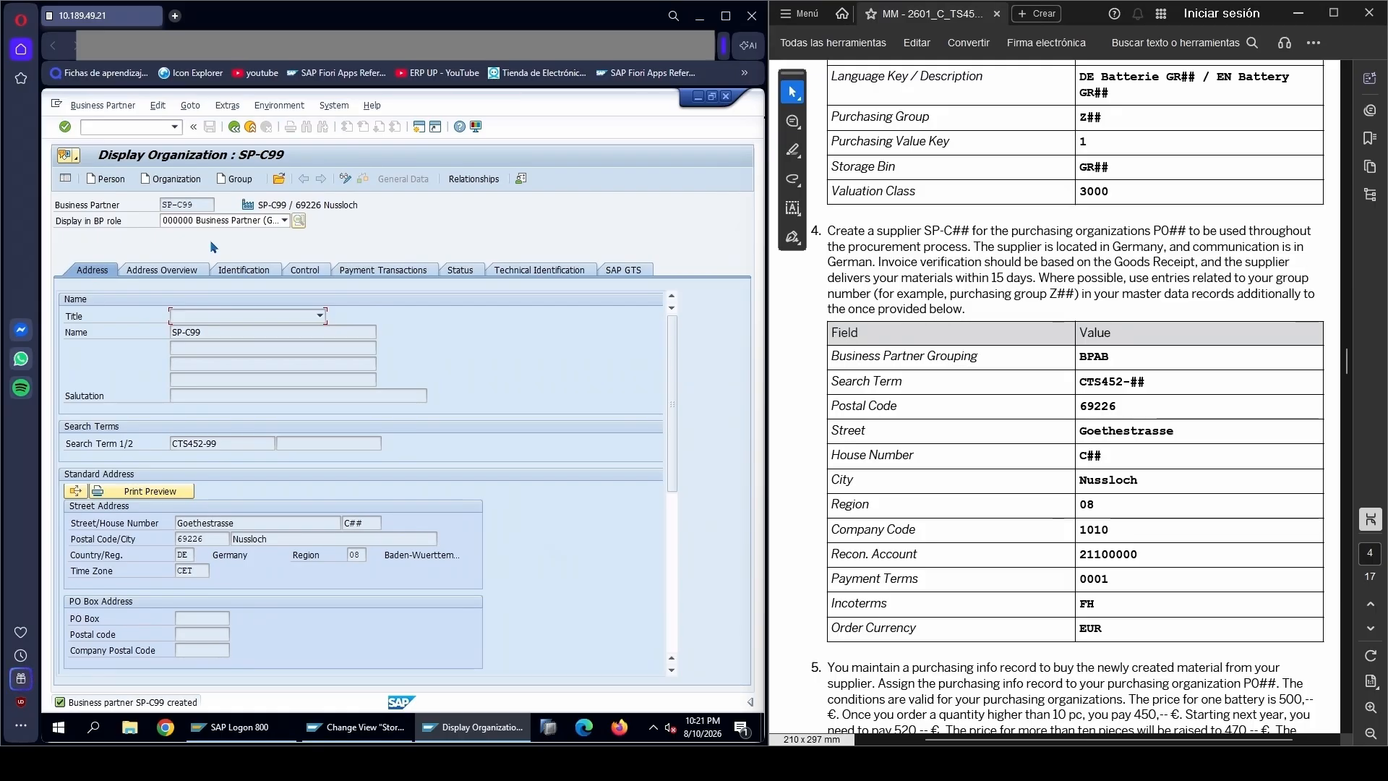
Switch business partner SP-C99 to change mode and add the role FLVN00 FI Vendor
{"action": "left_click", "coordinate": [341, 225]}
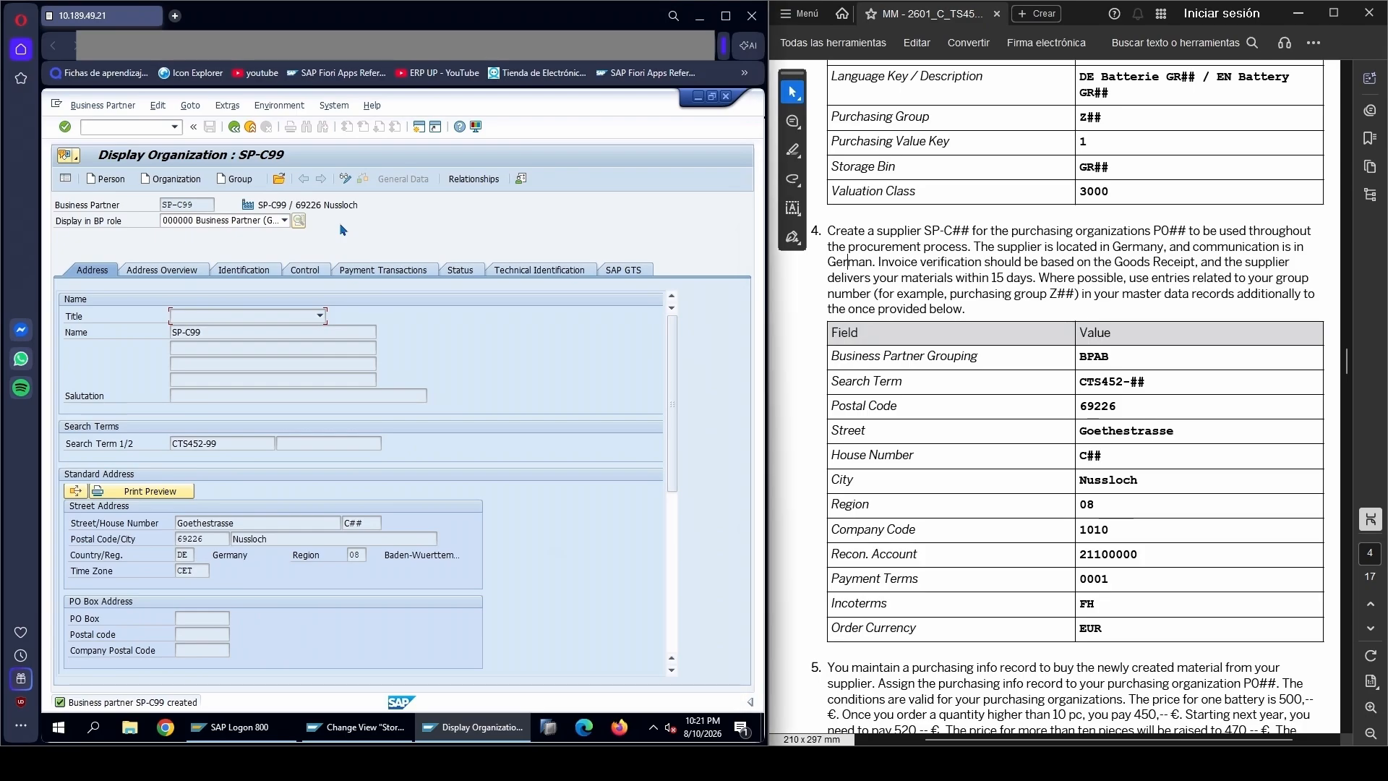
{"action": "left_click", "coordinate": [346, 181]}
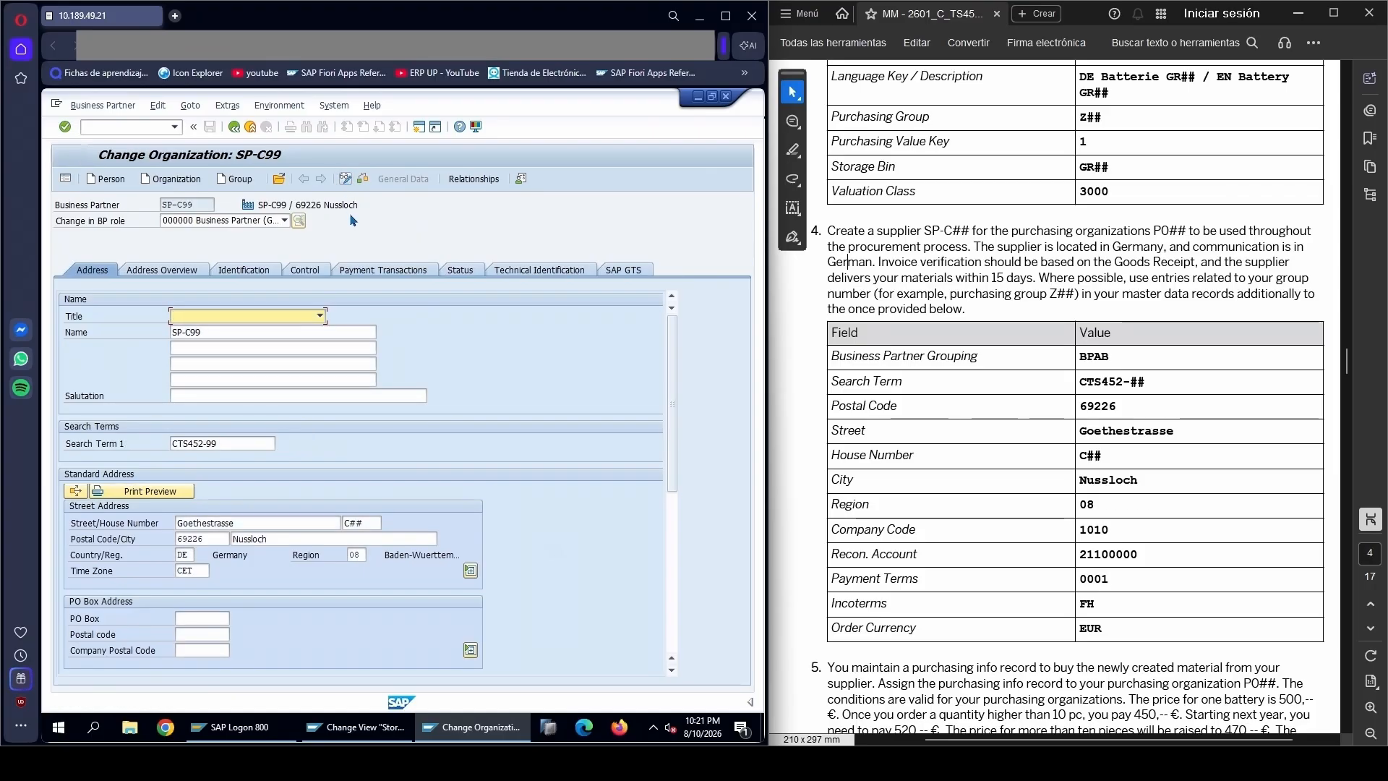
{"action": "left_click", "coordinate": [227, 220]}
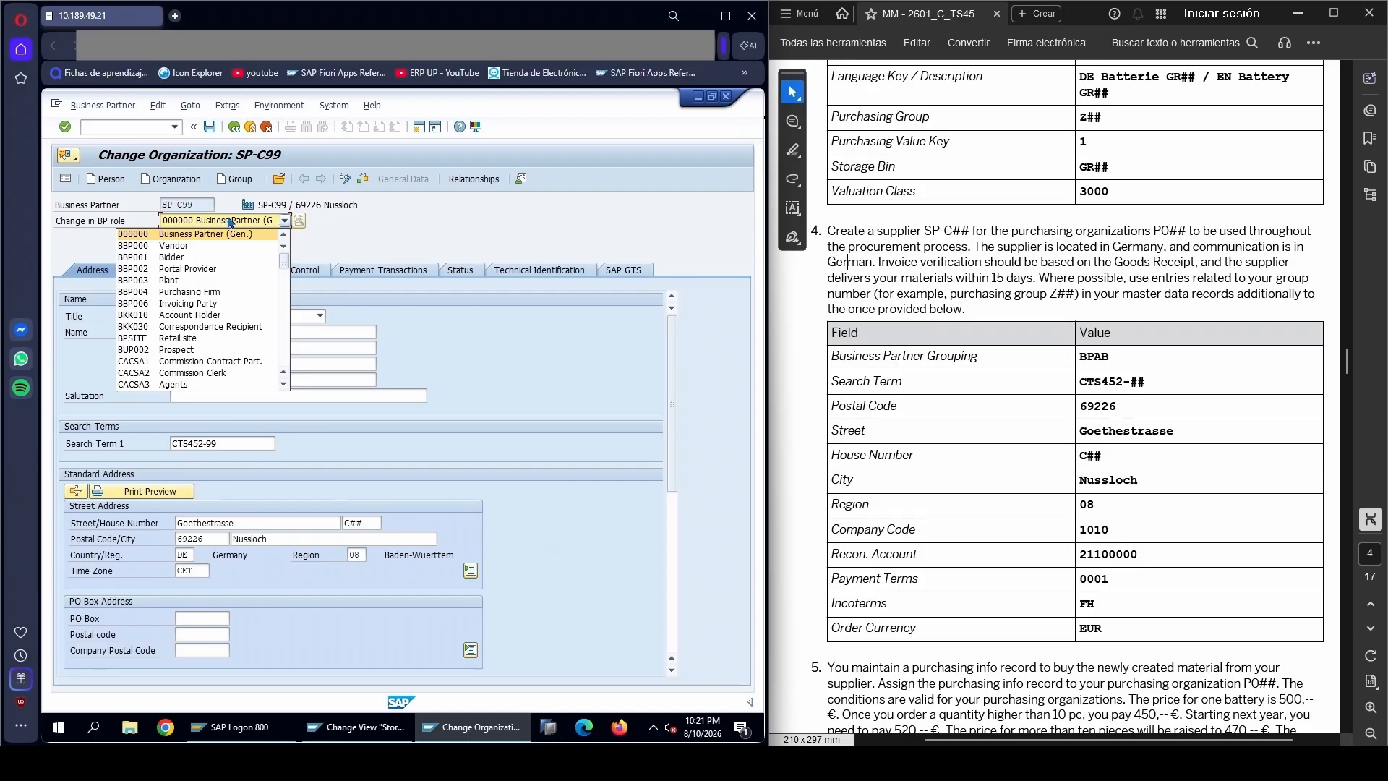
{"action": "scroll", "coordinate": [206, 338], "scroll_direction": "down", "scroll_amount": 3}
{"action": "scroll", "coordinate": [206, 337], "scroll_direction": "down", "scroll_amount": 9}
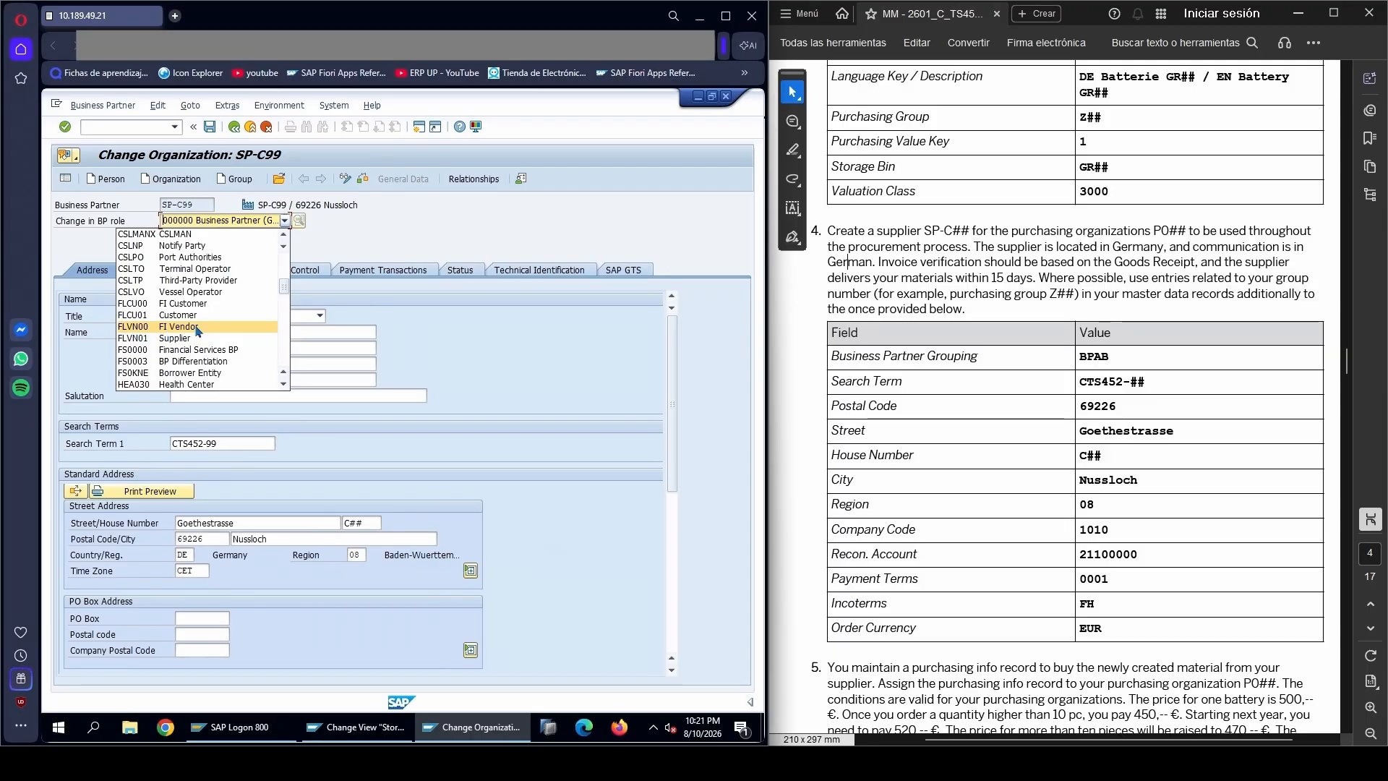
{"action": "left_click", "coordinate": [197, 330]}
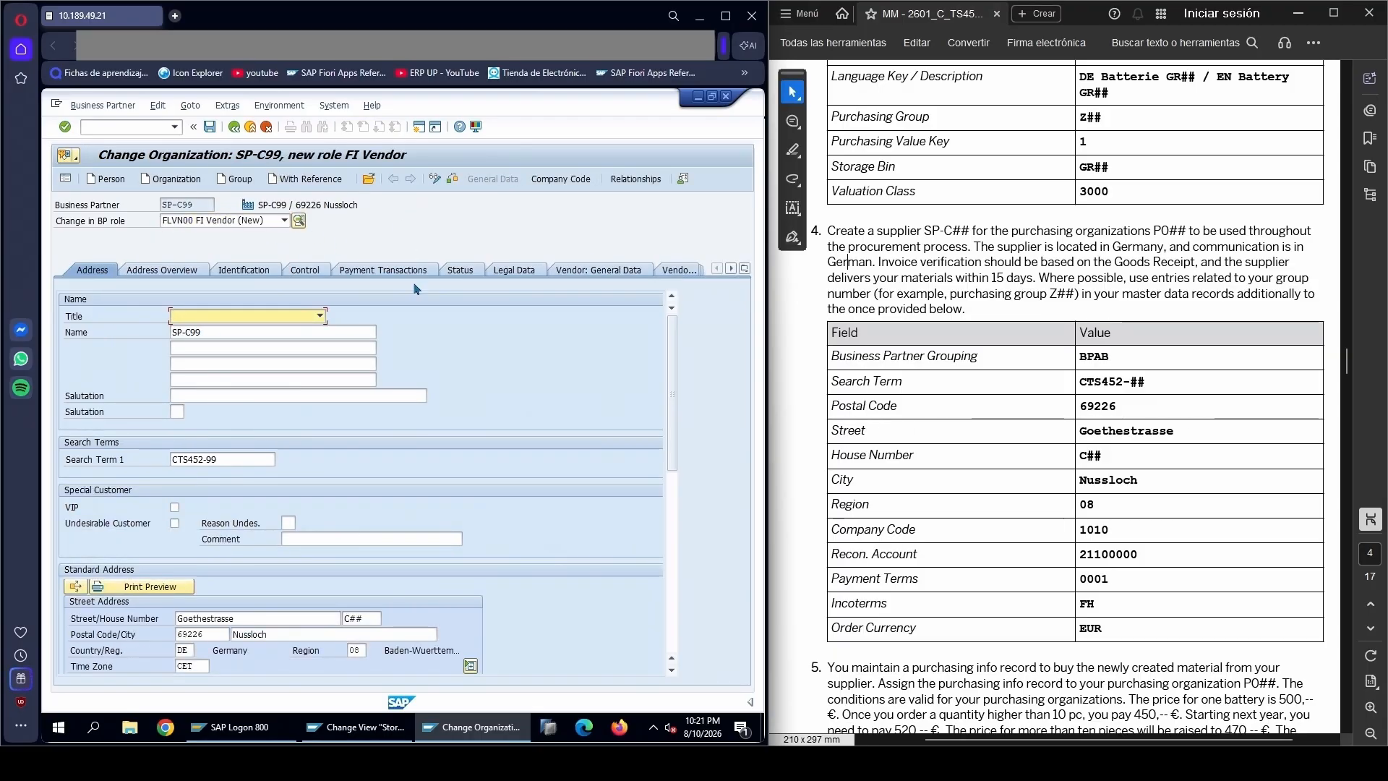
Open the FI Vendor role's company code data and assign company code 1010
{"action": "left_click", "coordinate": [568, 182]}
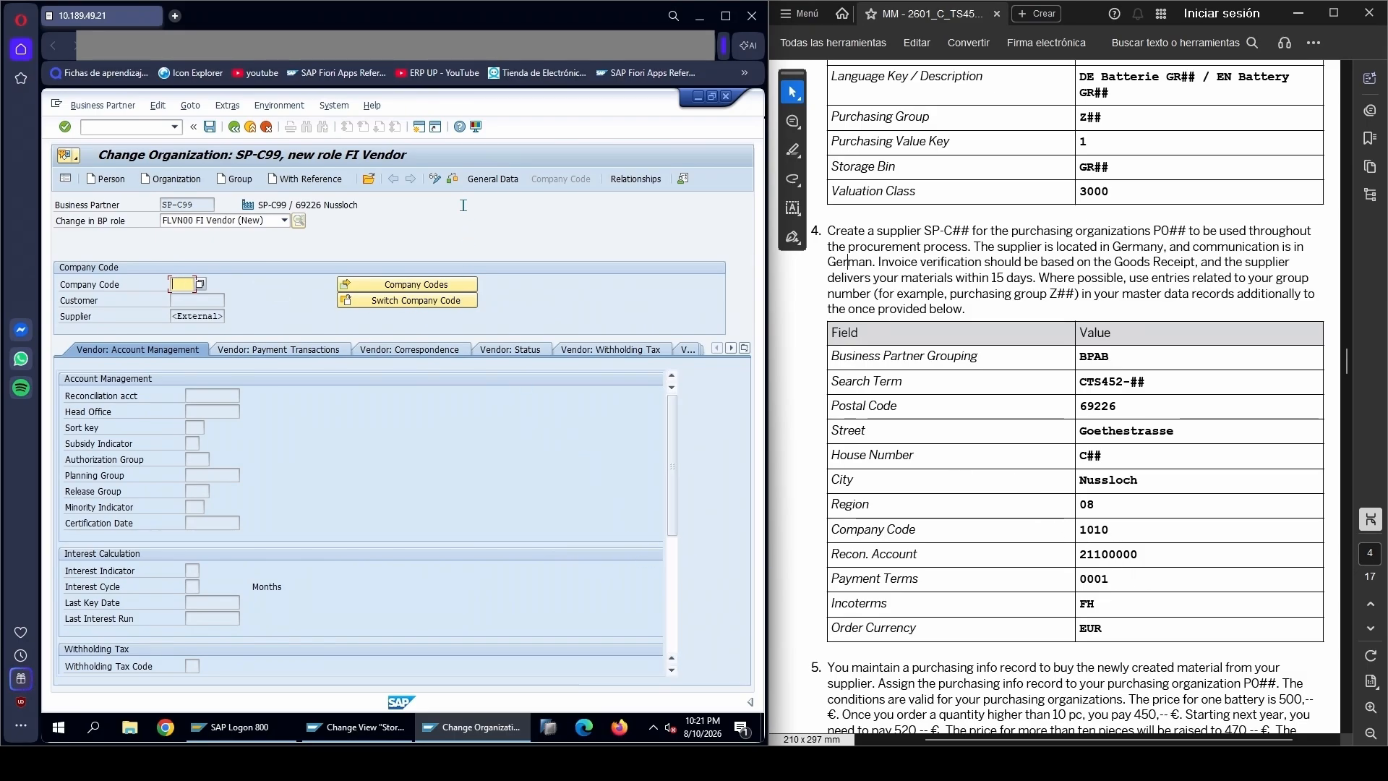
{"action": "type", "text": "010"}
{"action": "key", "text": "Return"}
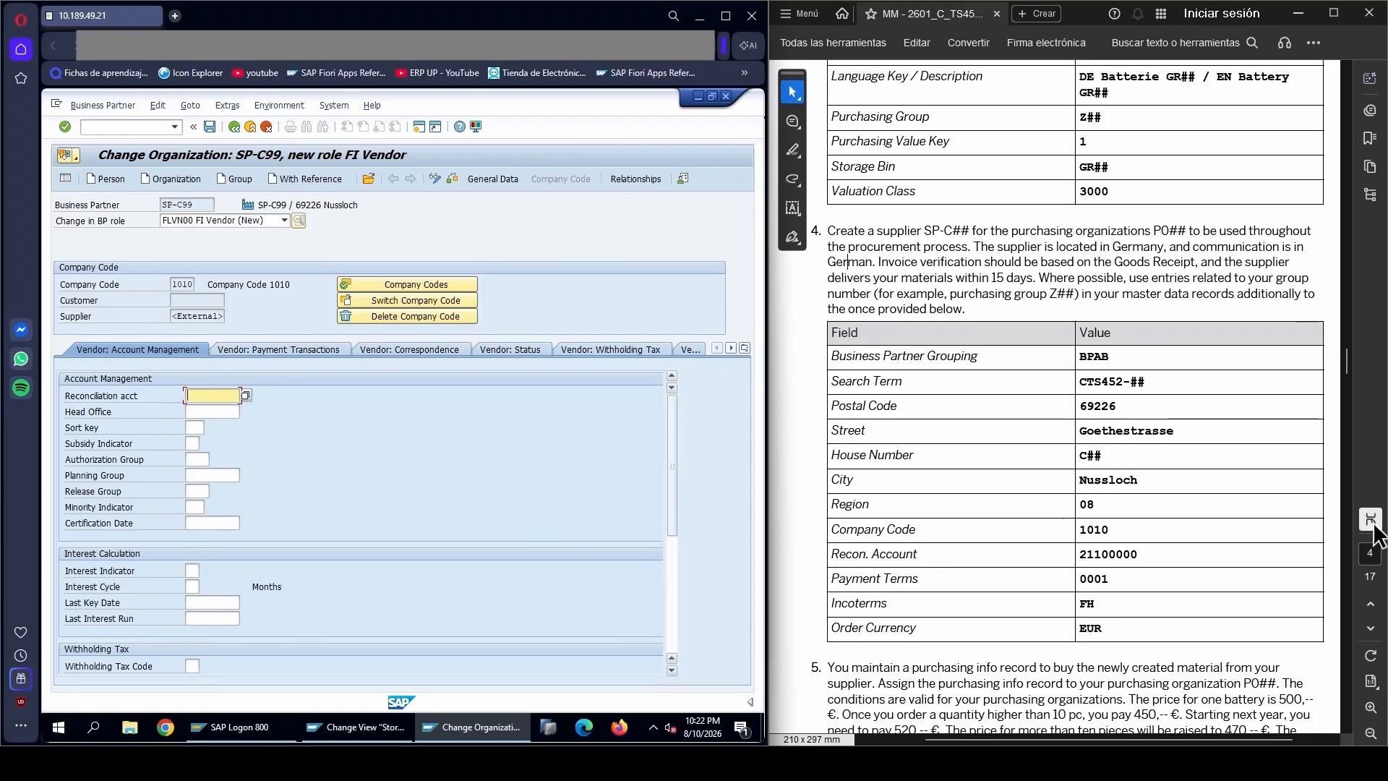
Set the reconciliation account to 21100000 from the PDF table and confirm the entry
{"action": "left_click_drag", "start_coordinate": [1078, 555], "coordinate": [1139, 555]}
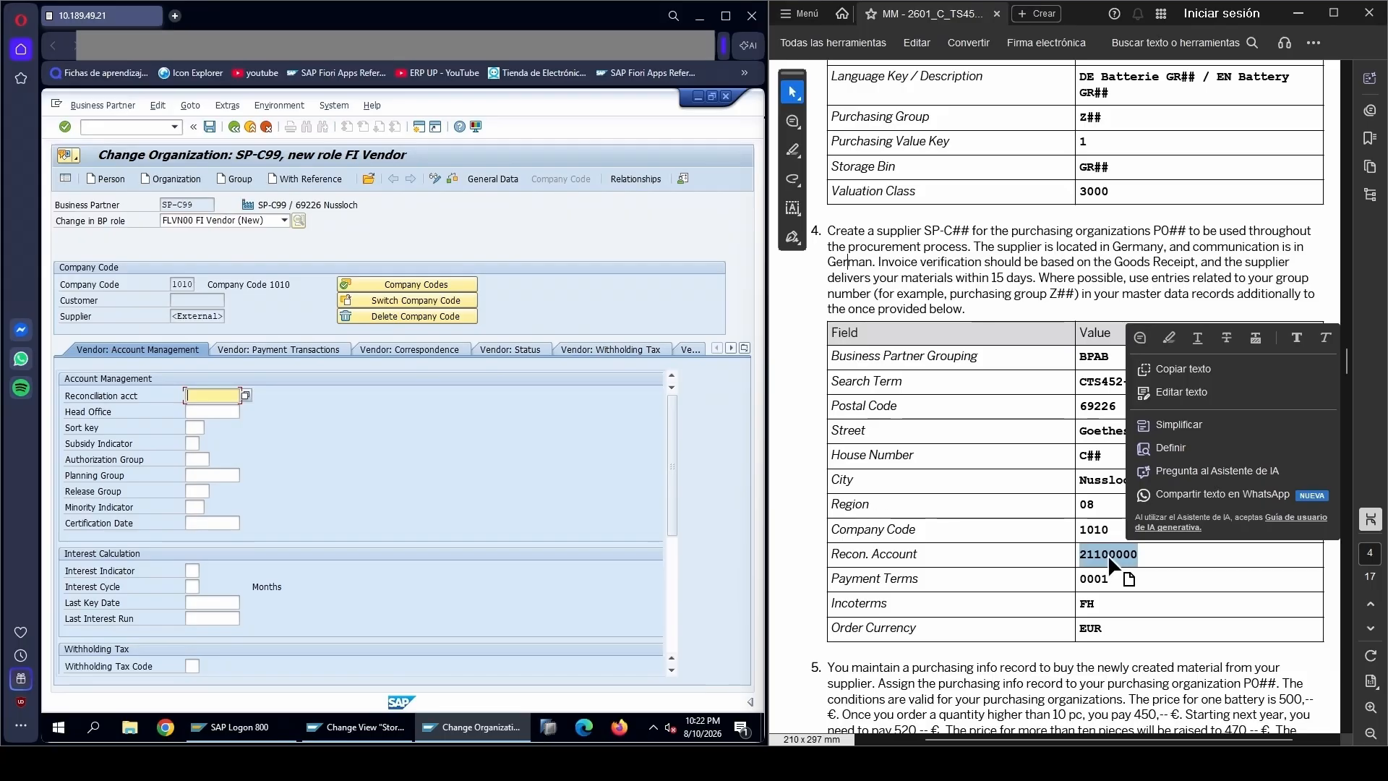
{"action": "key", "text": "ctrl+c"}
{"action": "left_click", "coordinate": [203, 396]}
{"action": "key", "text": "ctrl+v"}
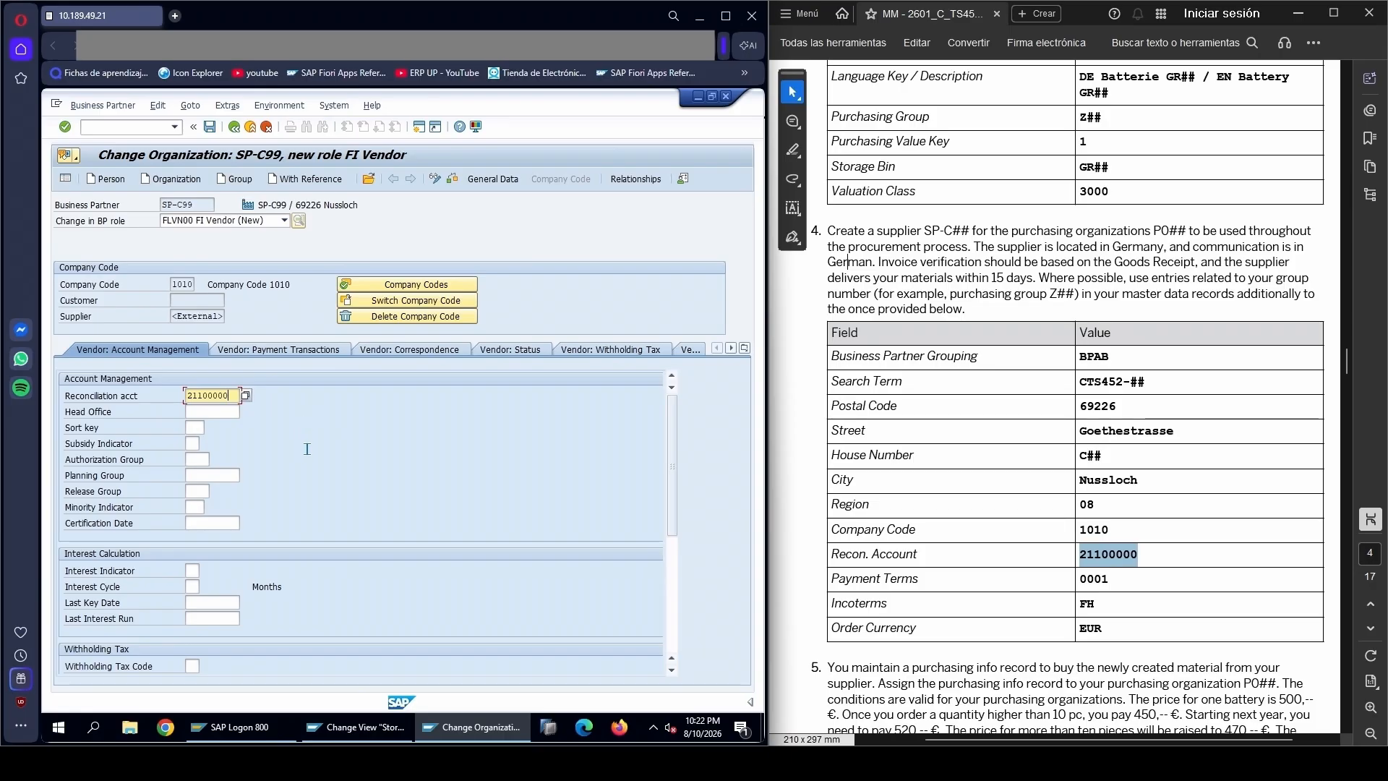
{"action": "left_click_drag", "start_coordinate": [674, 557], "coordinate": [687, 643]}
{"action": "left_click_drag", "start_coordinate": [685, 565], "coordinate": [672, 443]}
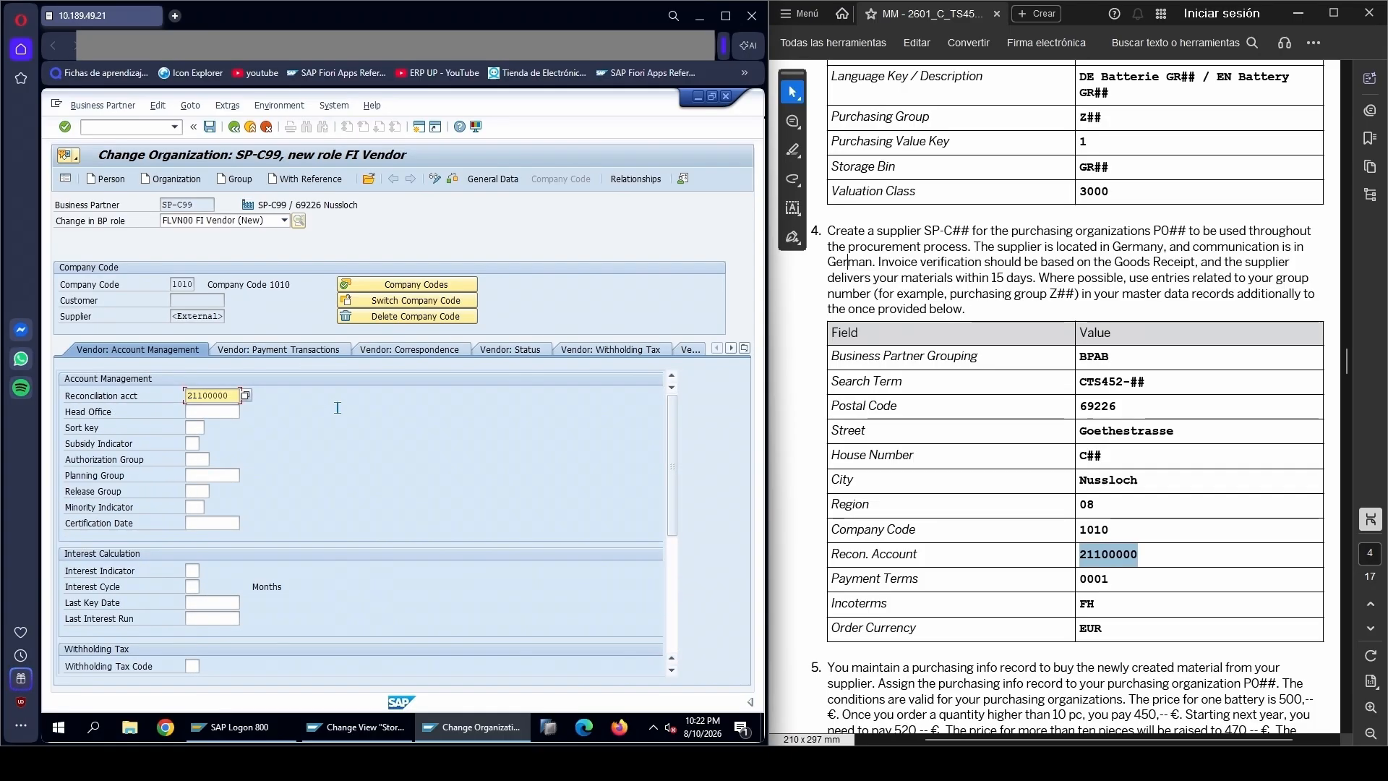
{"action": "key", "text": "Return"}
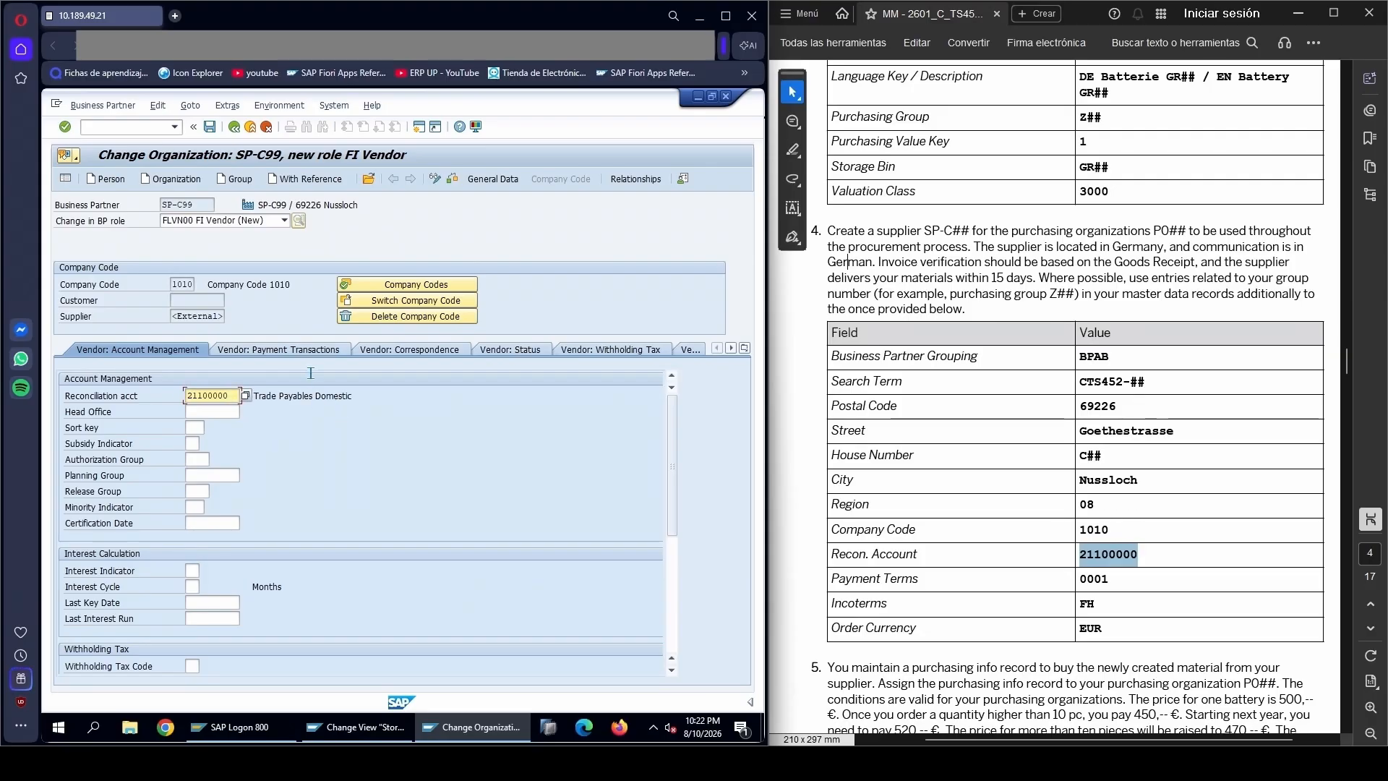
Save the FI Vendor data of business partner SP-C99 and add the role FLVN01 Supplier
{"action": "left_click", "coordinate": [211, 129]}
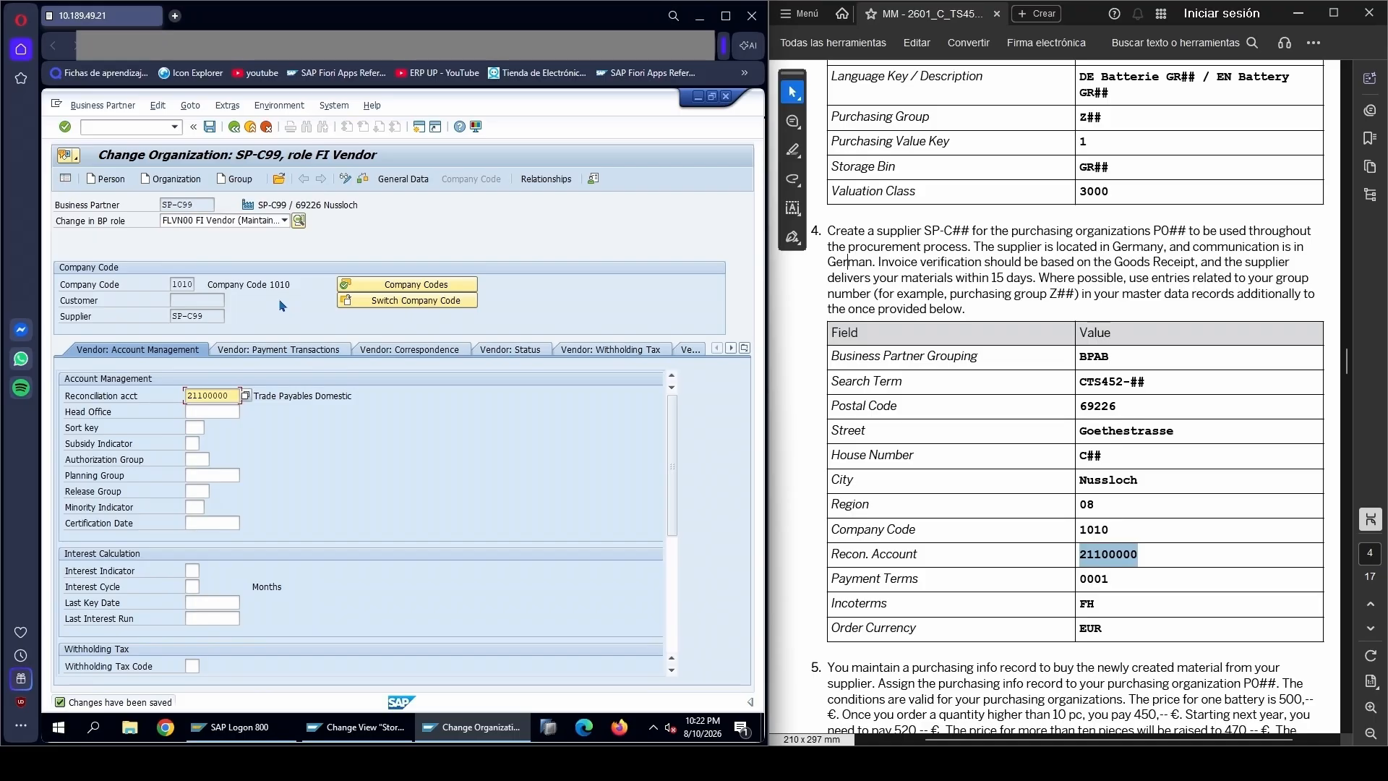
{"action": "left_click", "coordinate": [221, 222]}
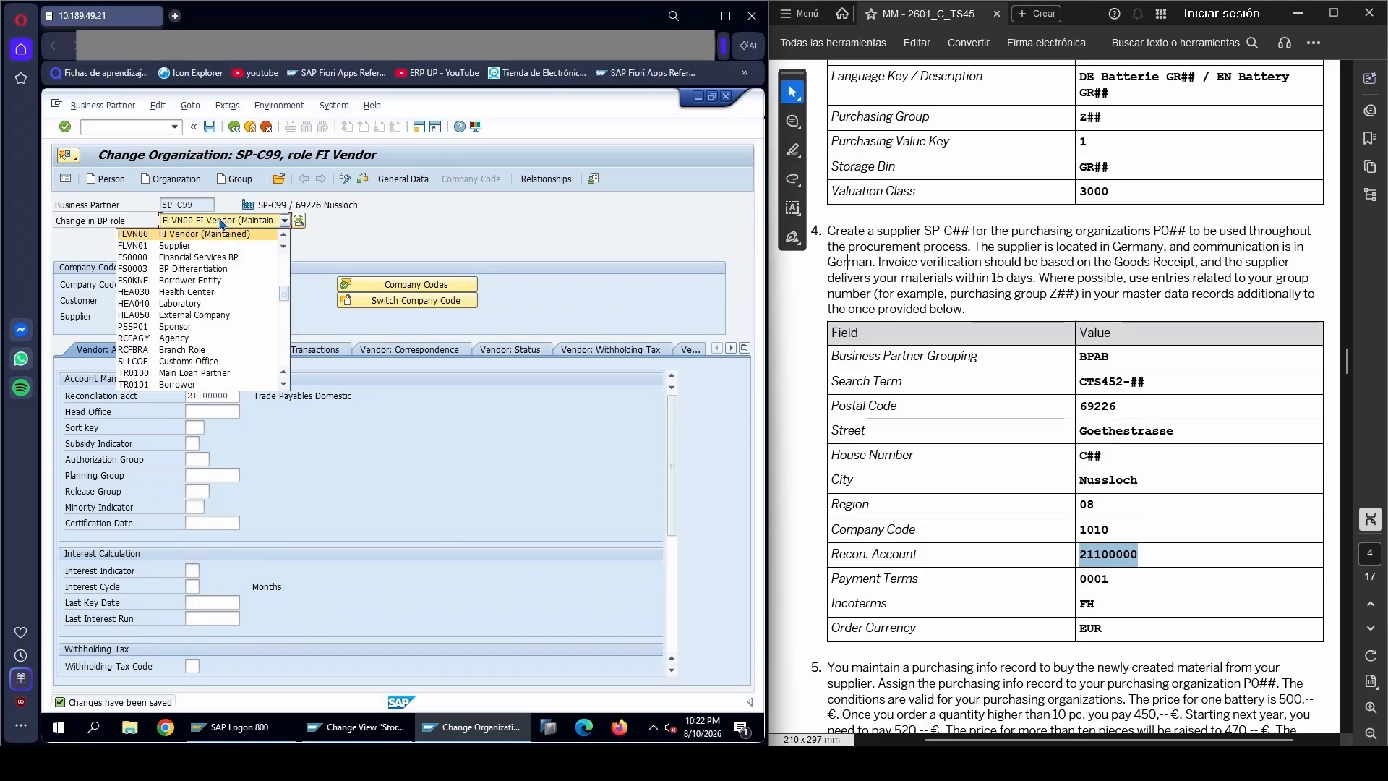
{"action": "left_click", "coordinate": [158, 247]}
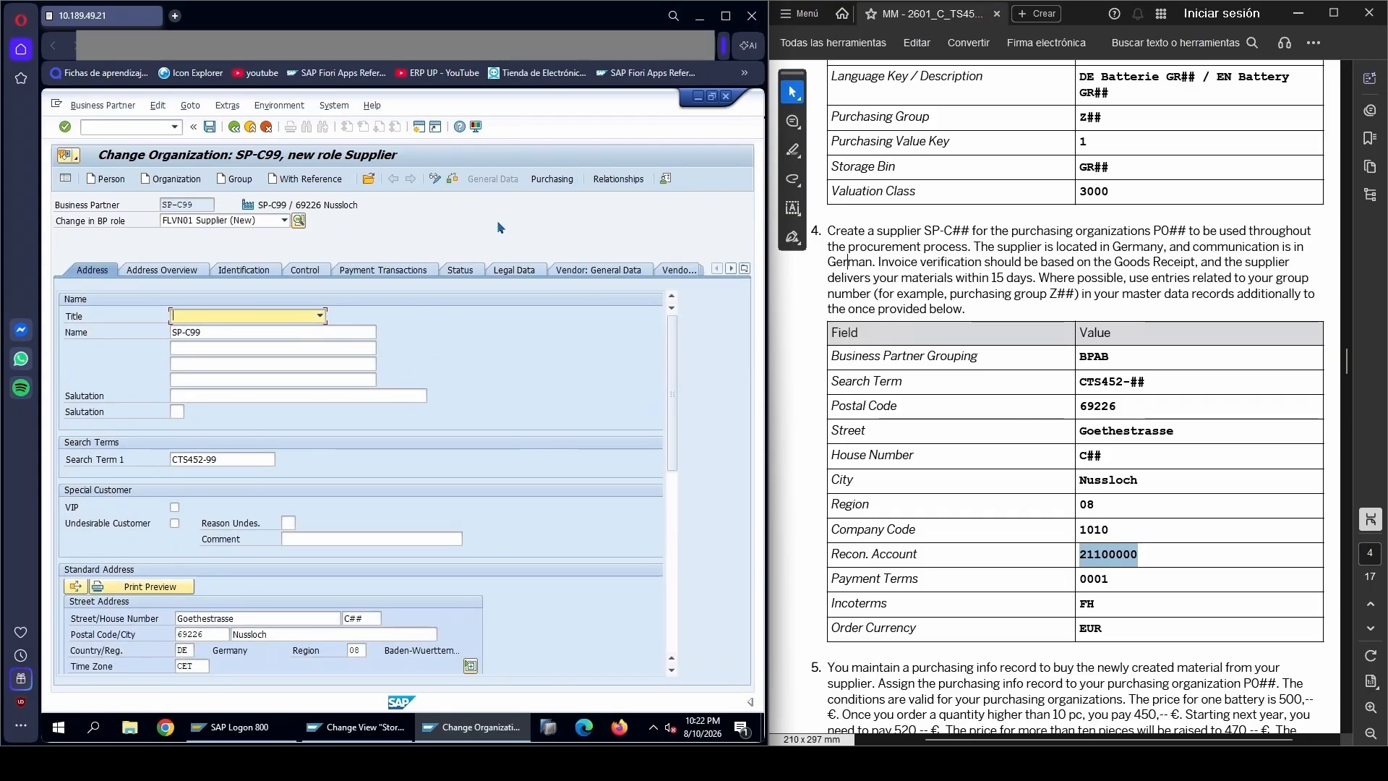
Open the Supplier role's purchasing data and assign purchasing organization P099 as specified in the PDF
{"action": "left_click", "coordinate": [552, 183]}
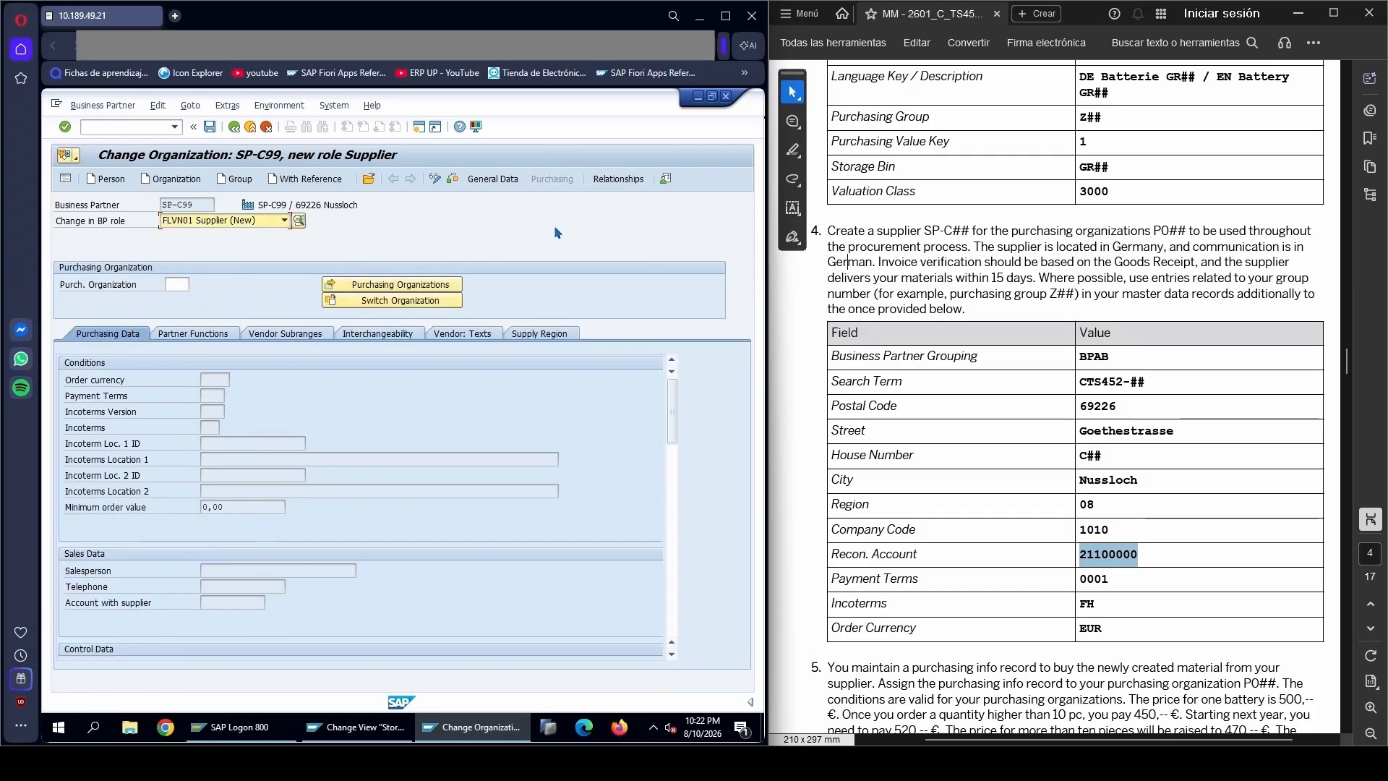
{"action": "left_click", "coordinate": [179, 283]}
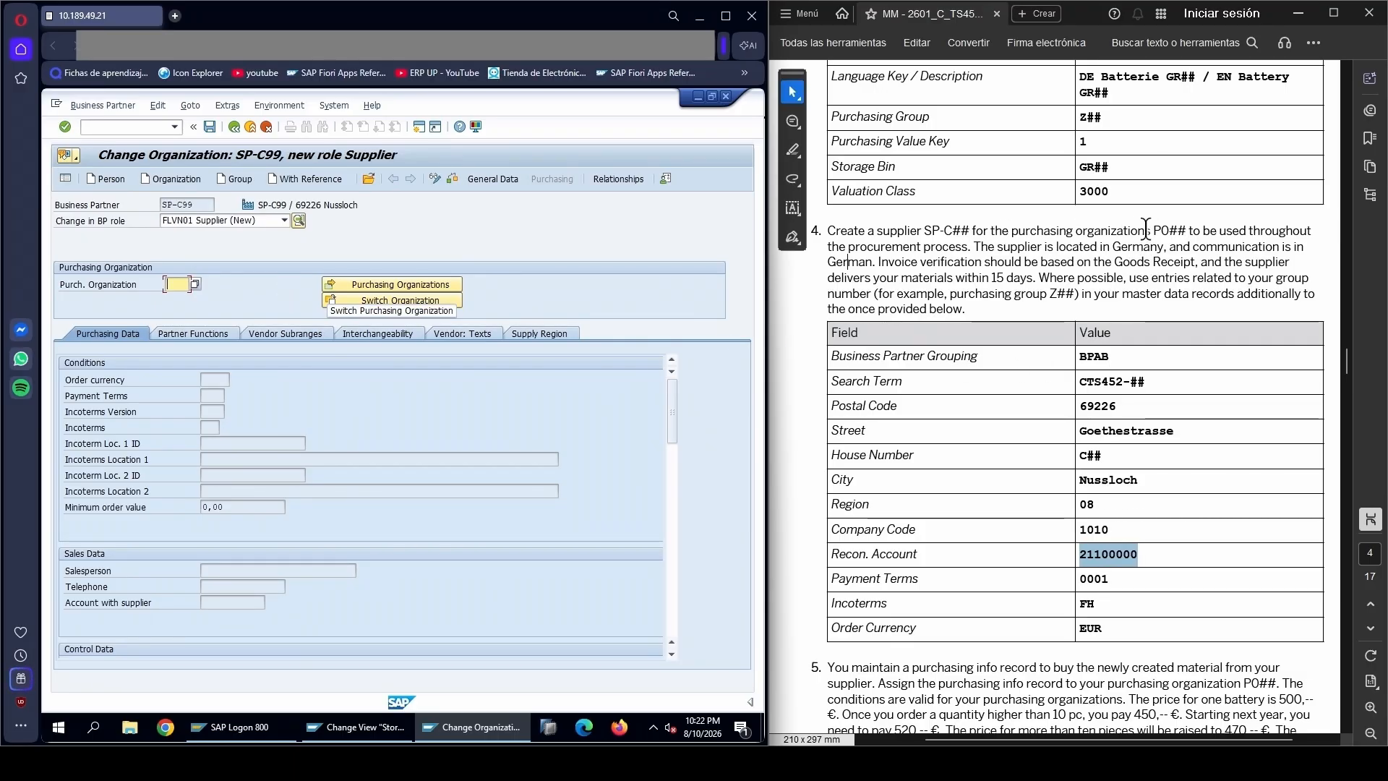
{"action": "left_click_drag", "start_coordinate": [1153, 230], "coordinate": [1188, 227]}
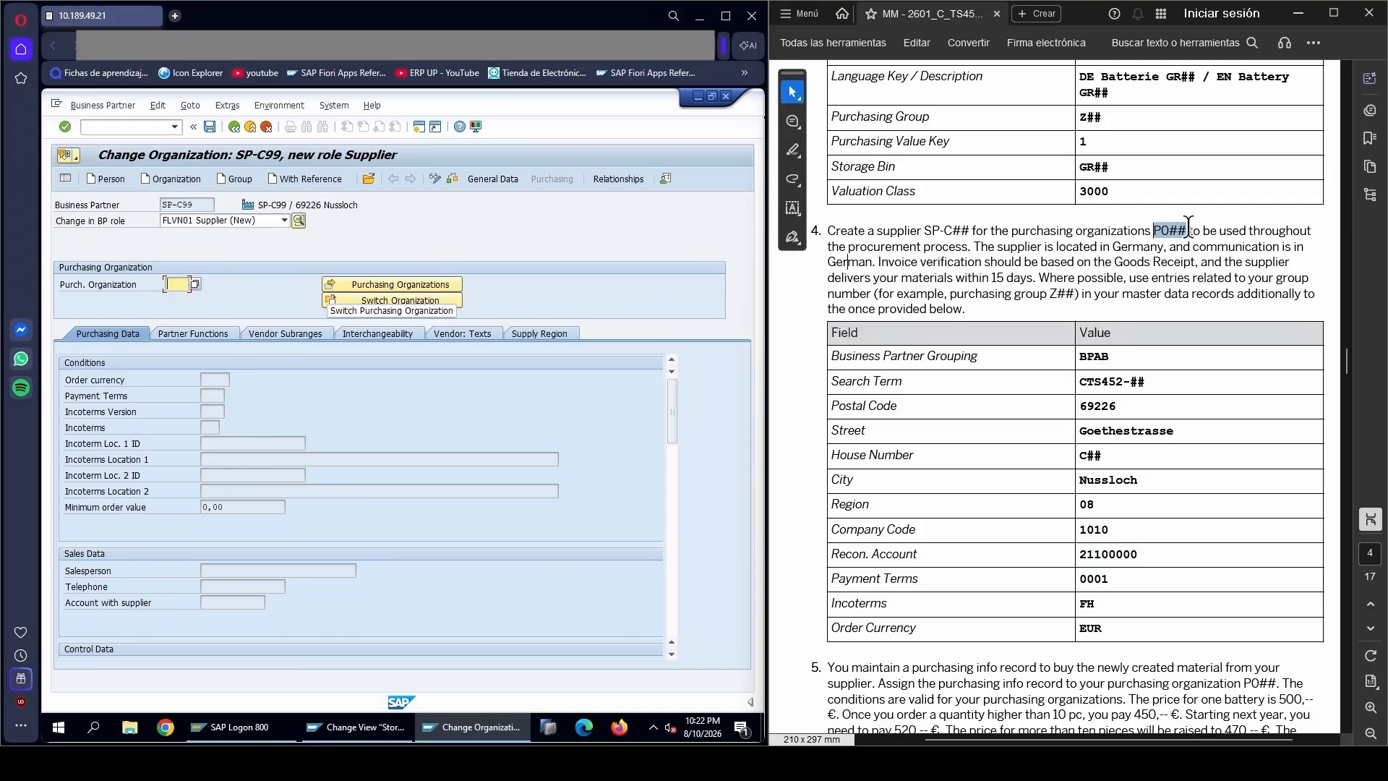
{"action": "left_click", "coordinate": [175, 287]}
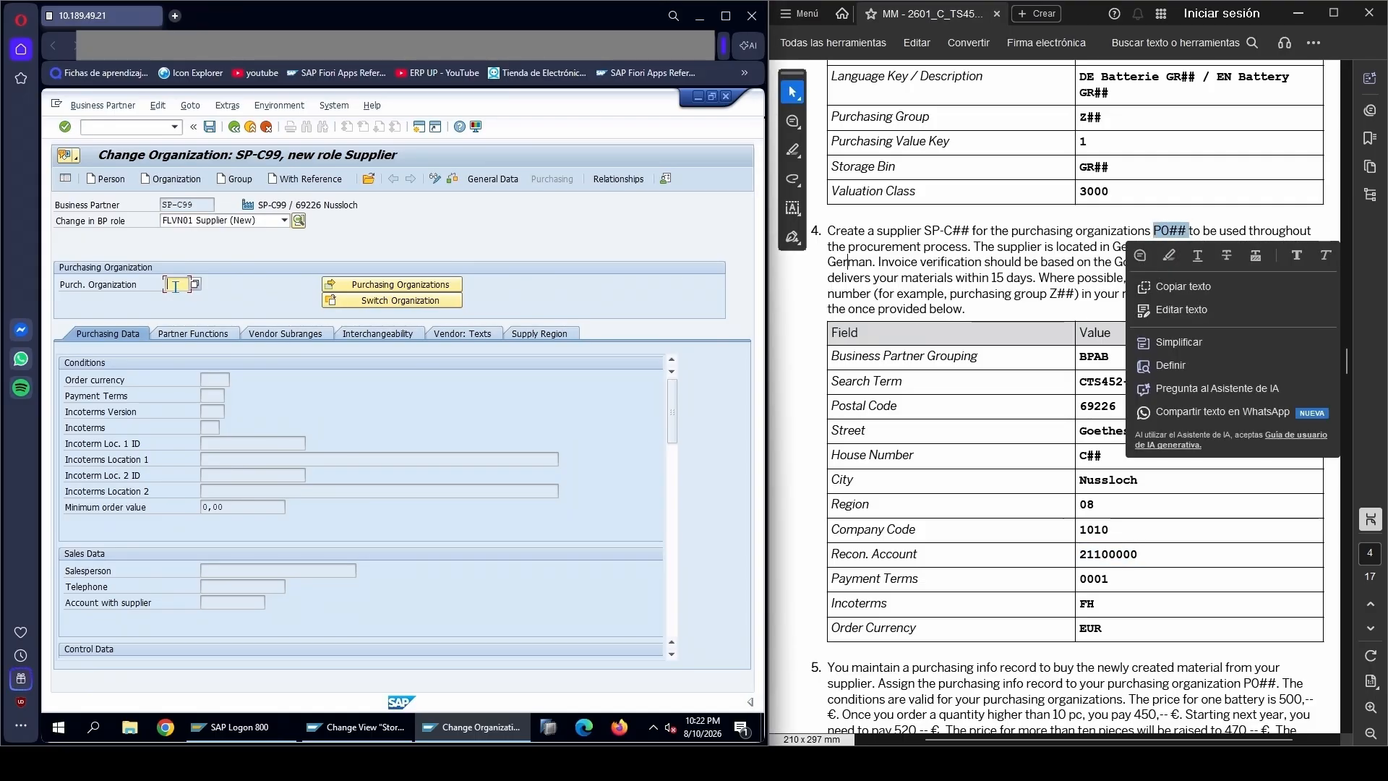
{"action": "type", "text": "PO99"}
{"action": "key", "text": "Return"}
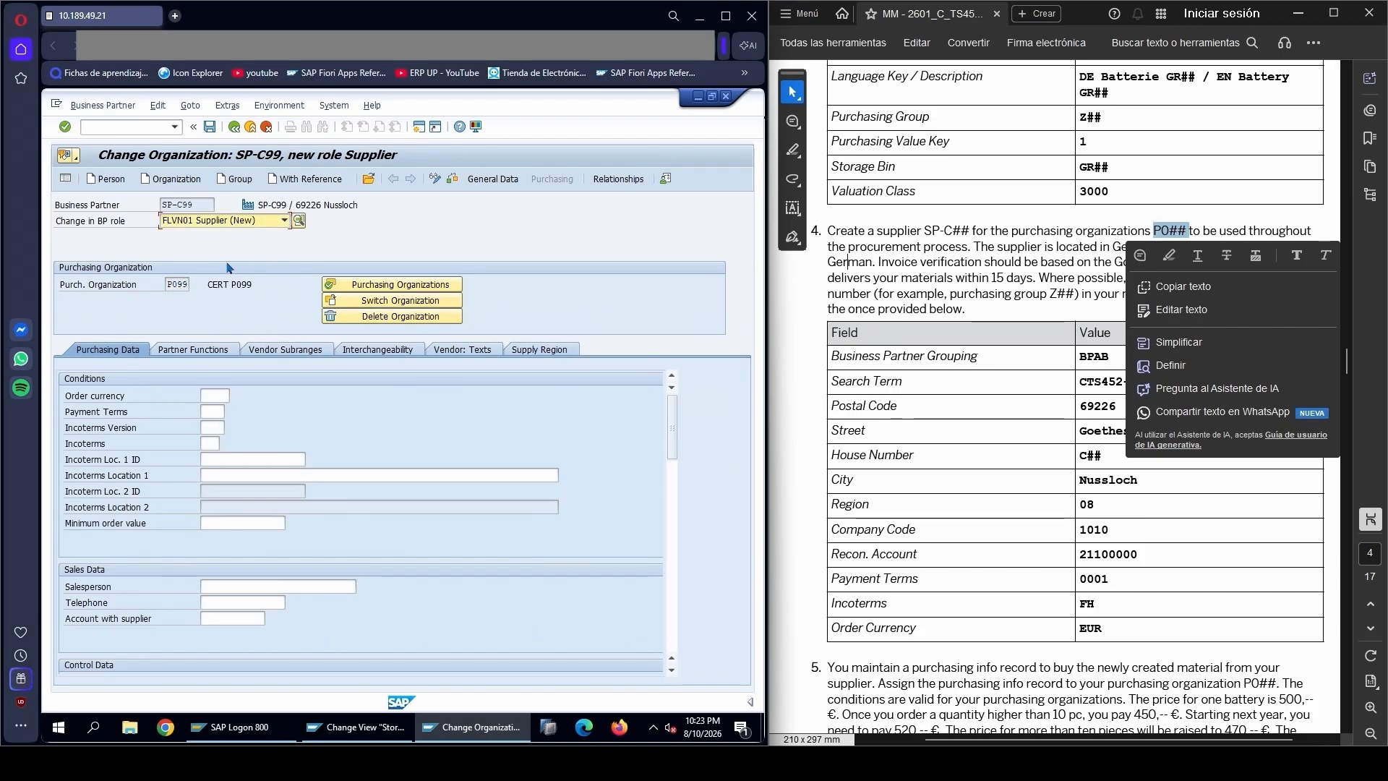
{"action": "left_click", "coordinate": [931, 424]}
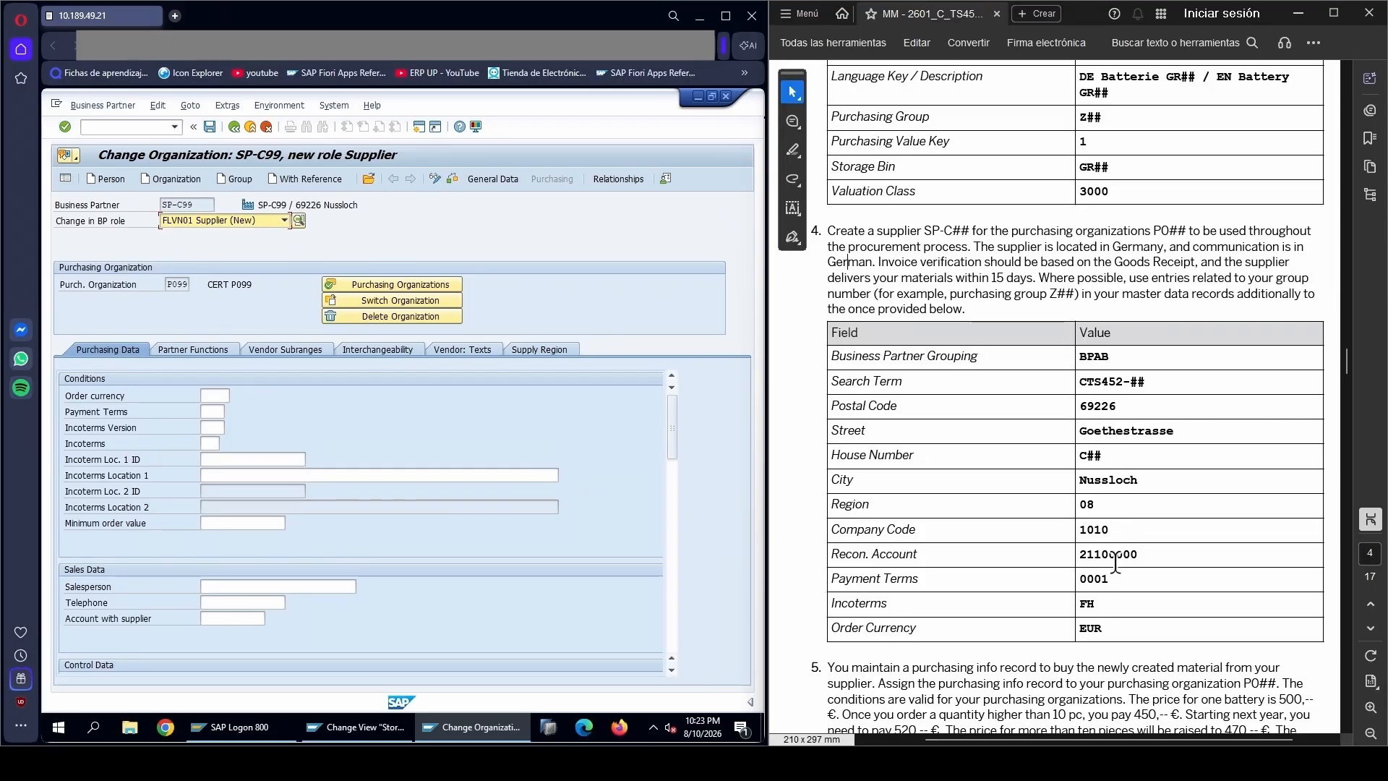
Set the order currency to EUR and the payment terms to 0001 in the purchasing conditions
{"action": "left_click", "coordinate": [212, 396]}
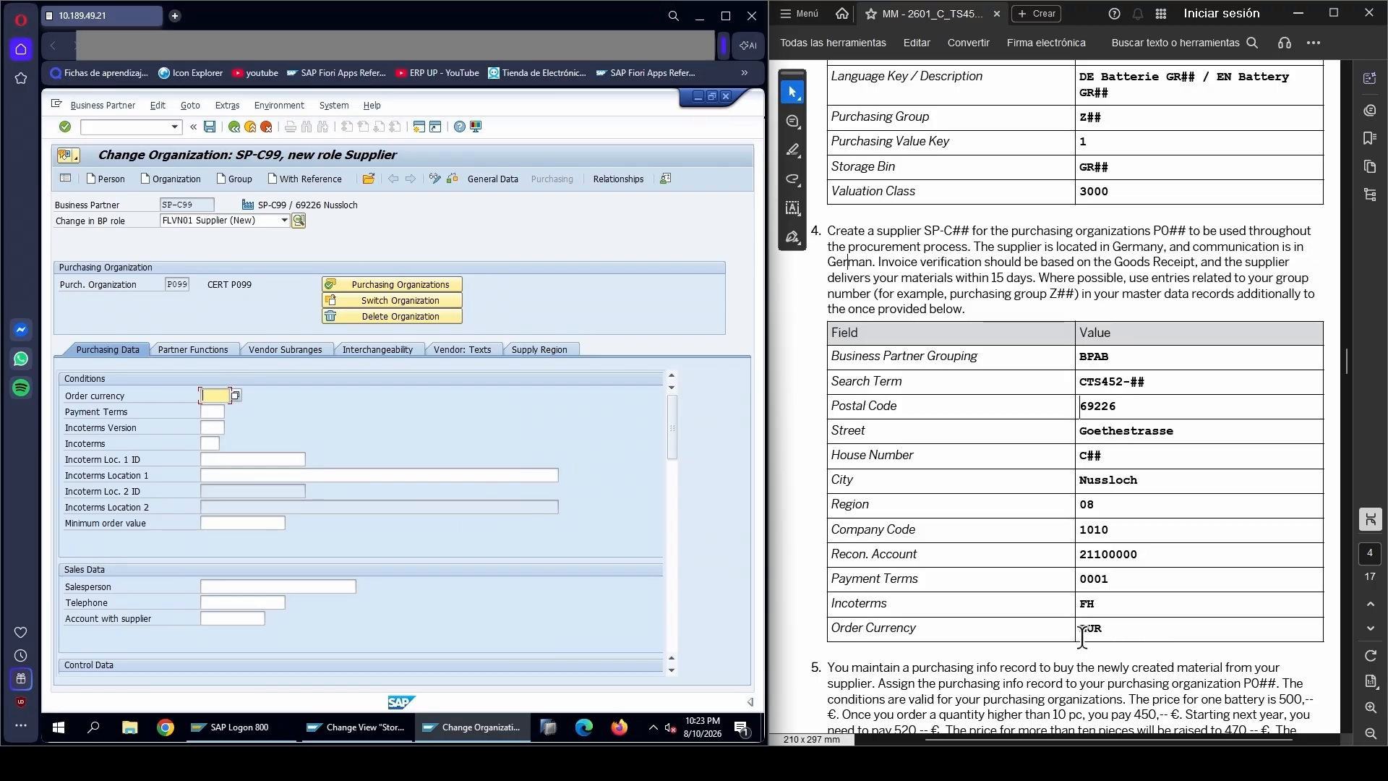
{"action": "type", "text": "EUR"}
{"action": "left_click", "coordinate": [214, 411]}
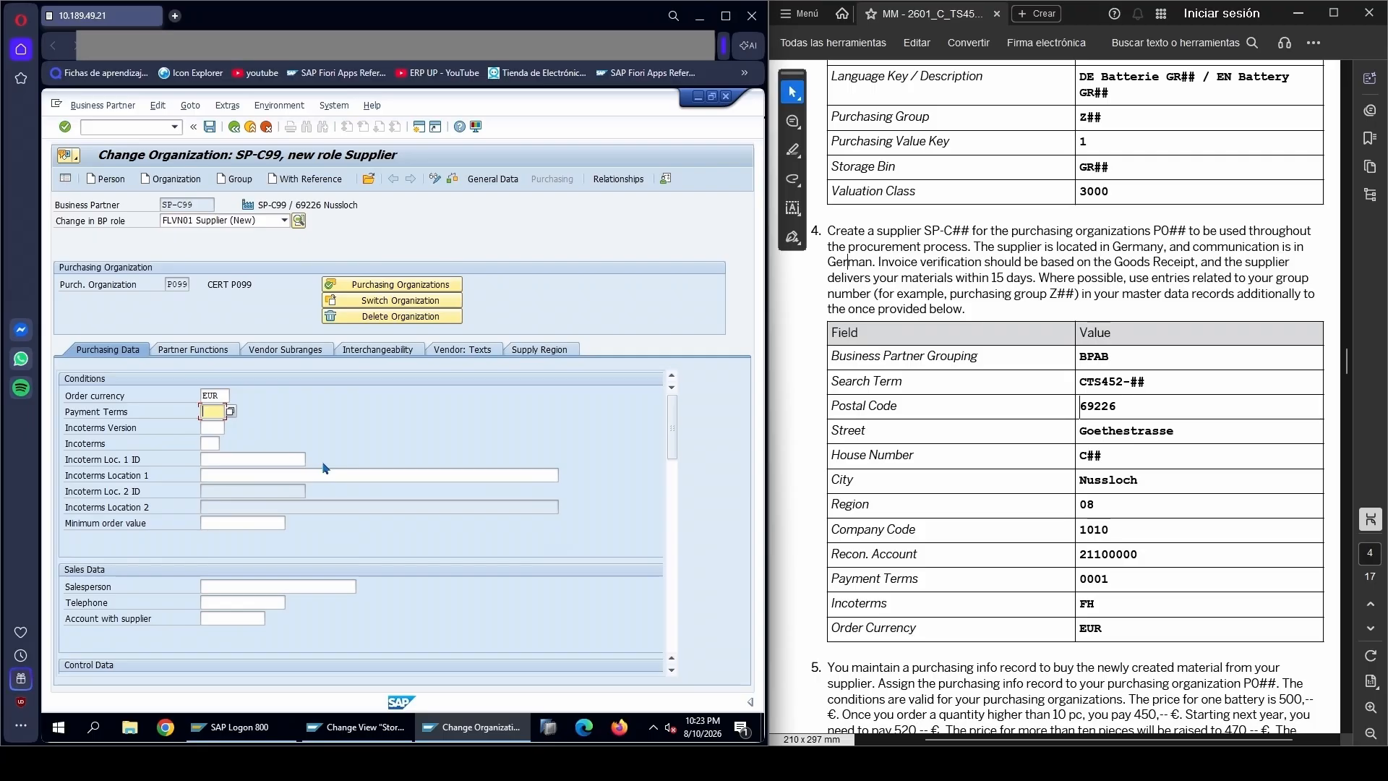
{"action": "type", "text": "0001"}
{"action": "key", "text": "Tab"}
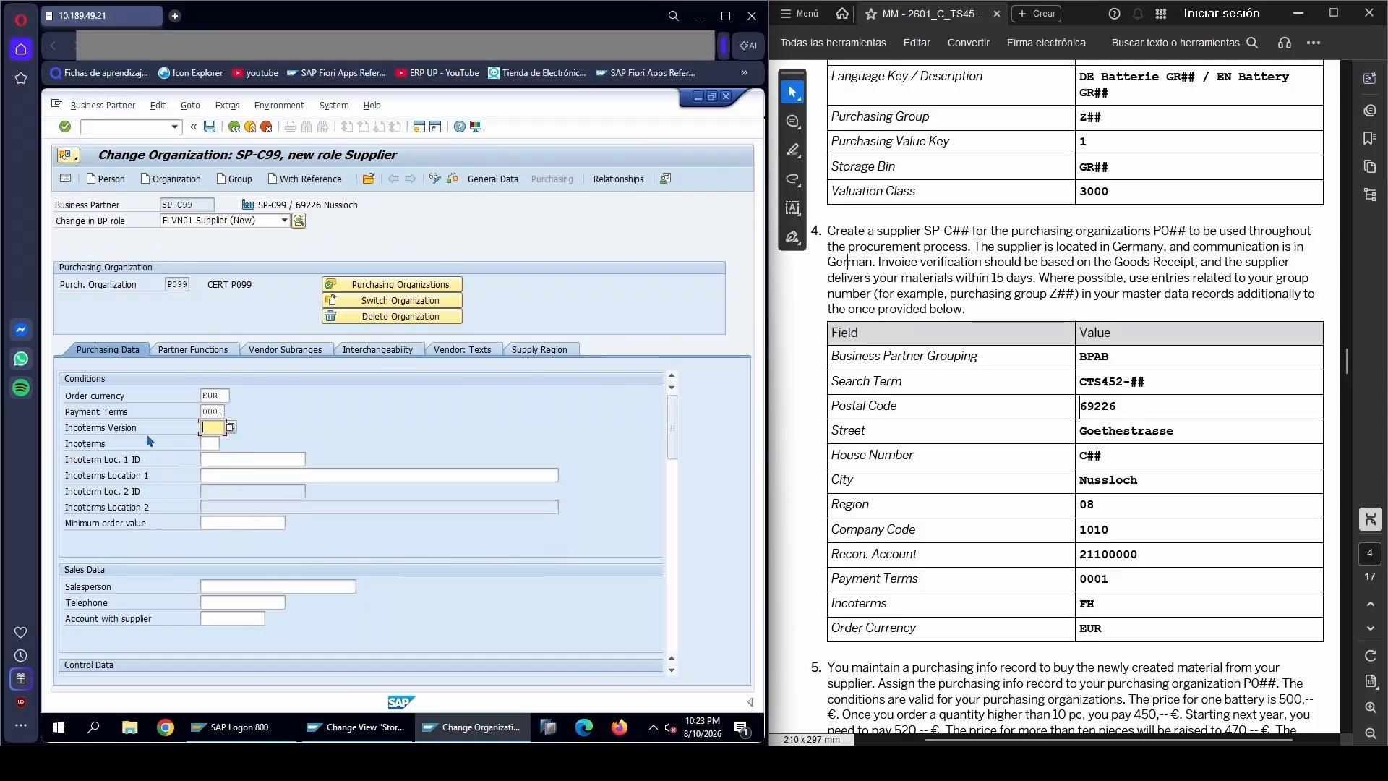
Copy the Incoterms value FH from the PDF table into the supplier's Incoterms field and confirm the entry
{"action": "left_click", "coordinate": [85, 444]}
{"action": "left_click_drag", "start_coordinate": [1080, 603], "coordinate": [1094, 605]}
{"action": "right_click", "coordinate": [1093, 606]}
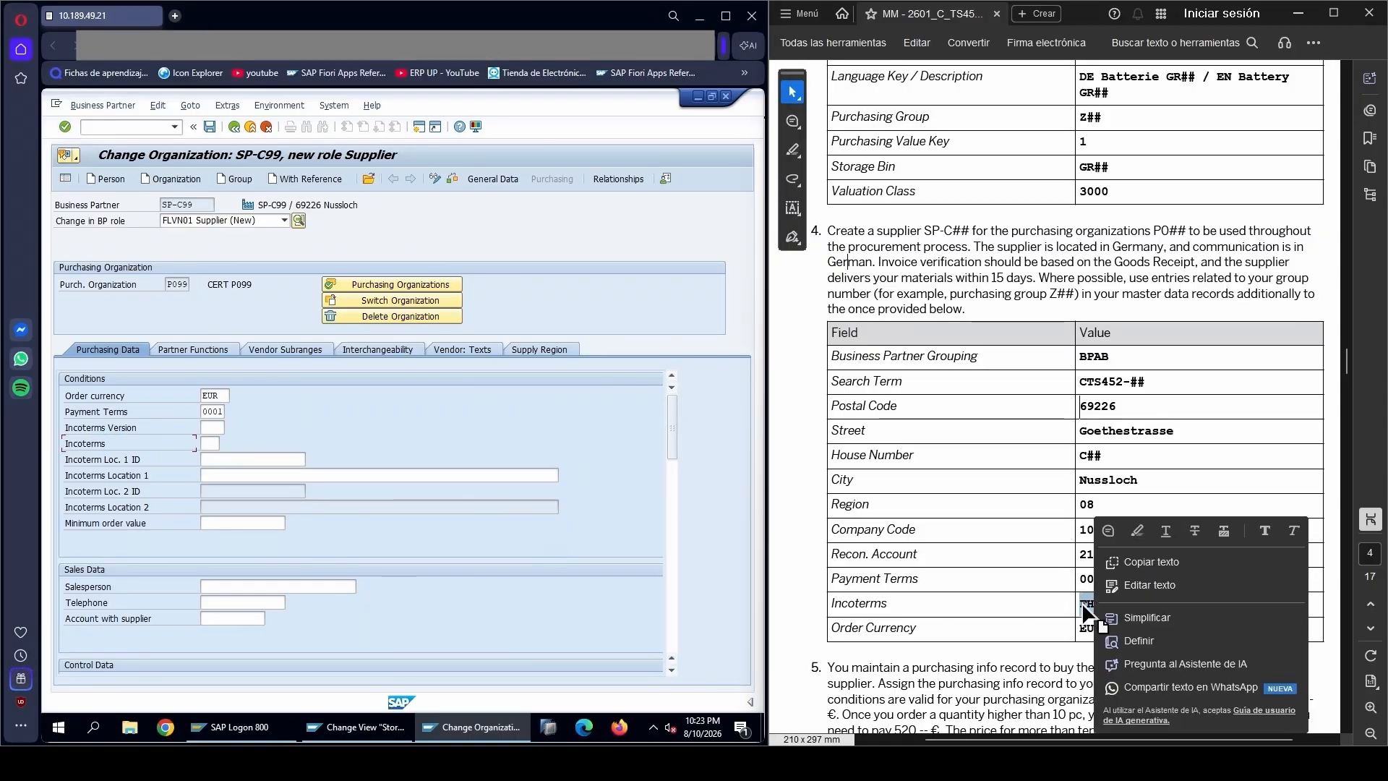
{"action": "left_click", "coordinate": [1053, 606]}
{"action": "left_click", "coordinate": [208, 444]}
{"action": "key", "text": "ctrl+v"}
{"action": "key", "text": "Return"}
Activate GR-based invoice verification in the supplier's control data, as the PDF task requires
{"action": "left_click_drag", "start_coordinate": [672, 426], "coordinate": [683, 468]}
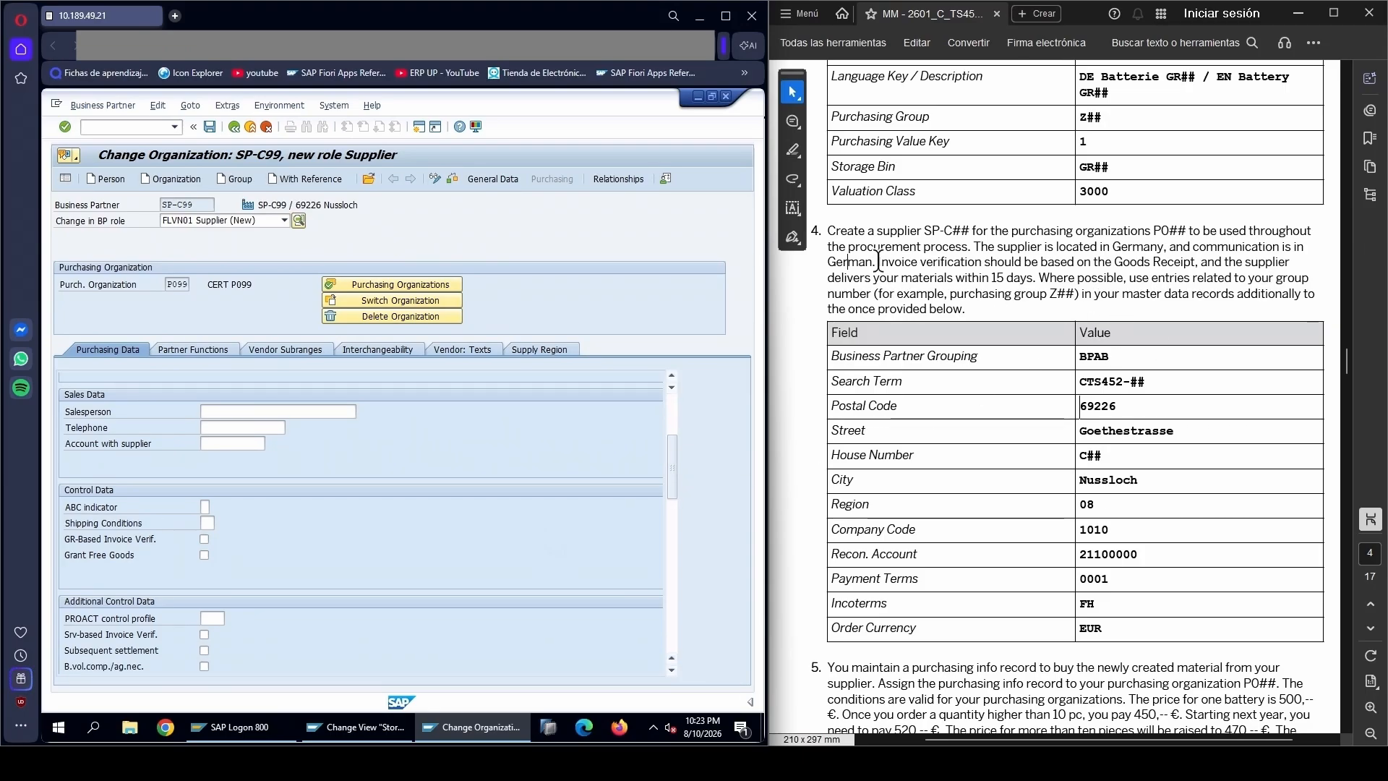
{"action": "left_click_drag", "start_coordinate": [878, 261], "coordinate": [1182, 262]}
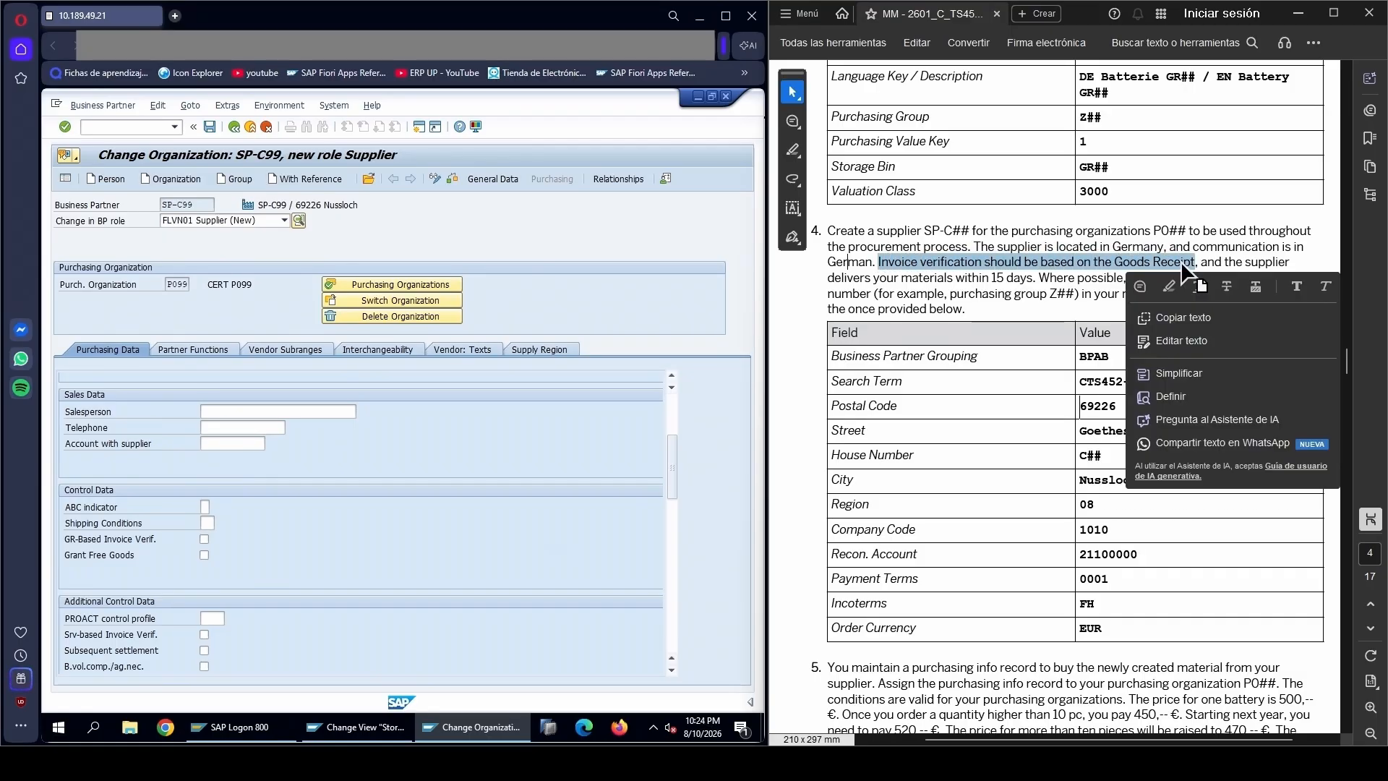
{"action": "left_click", "coordinate": [1179, 262]}
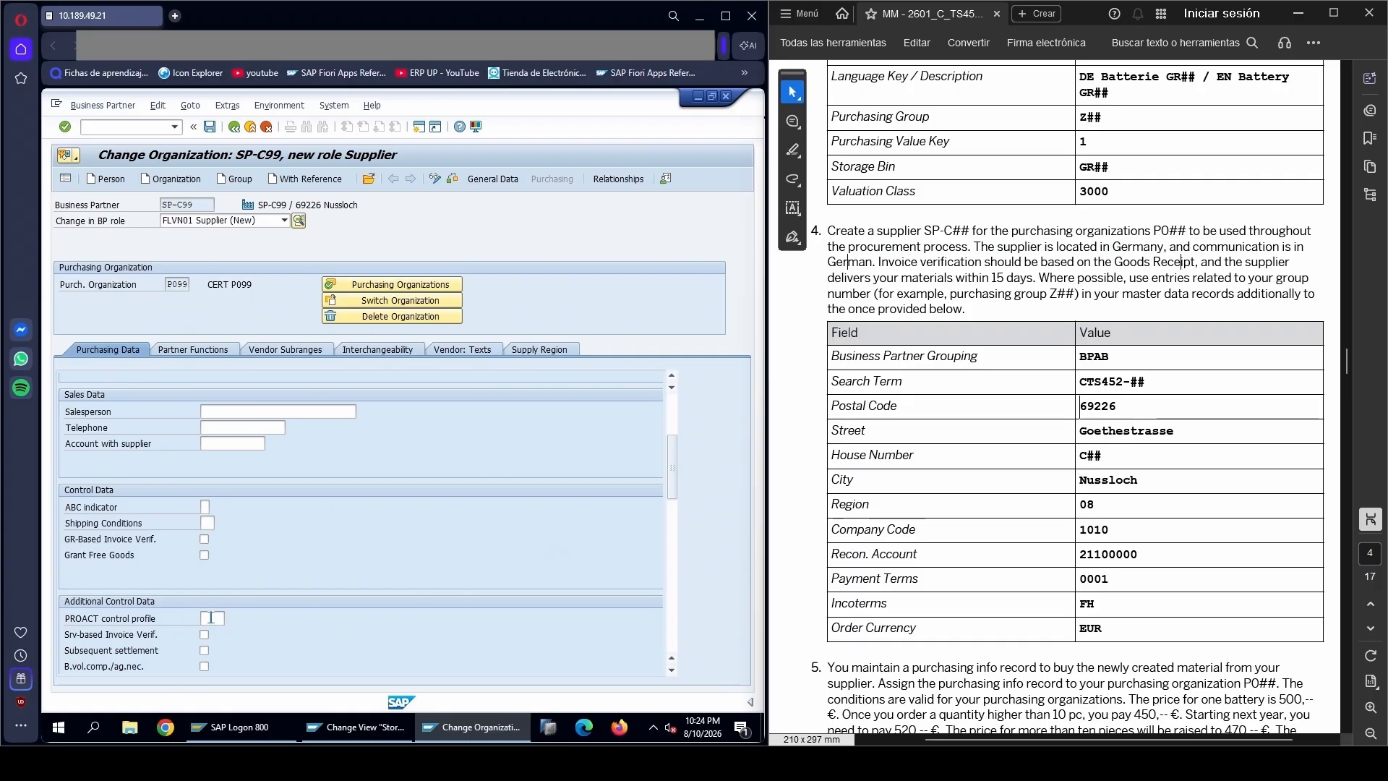
{"action": "left_click", "coordinate": [204, 541]}
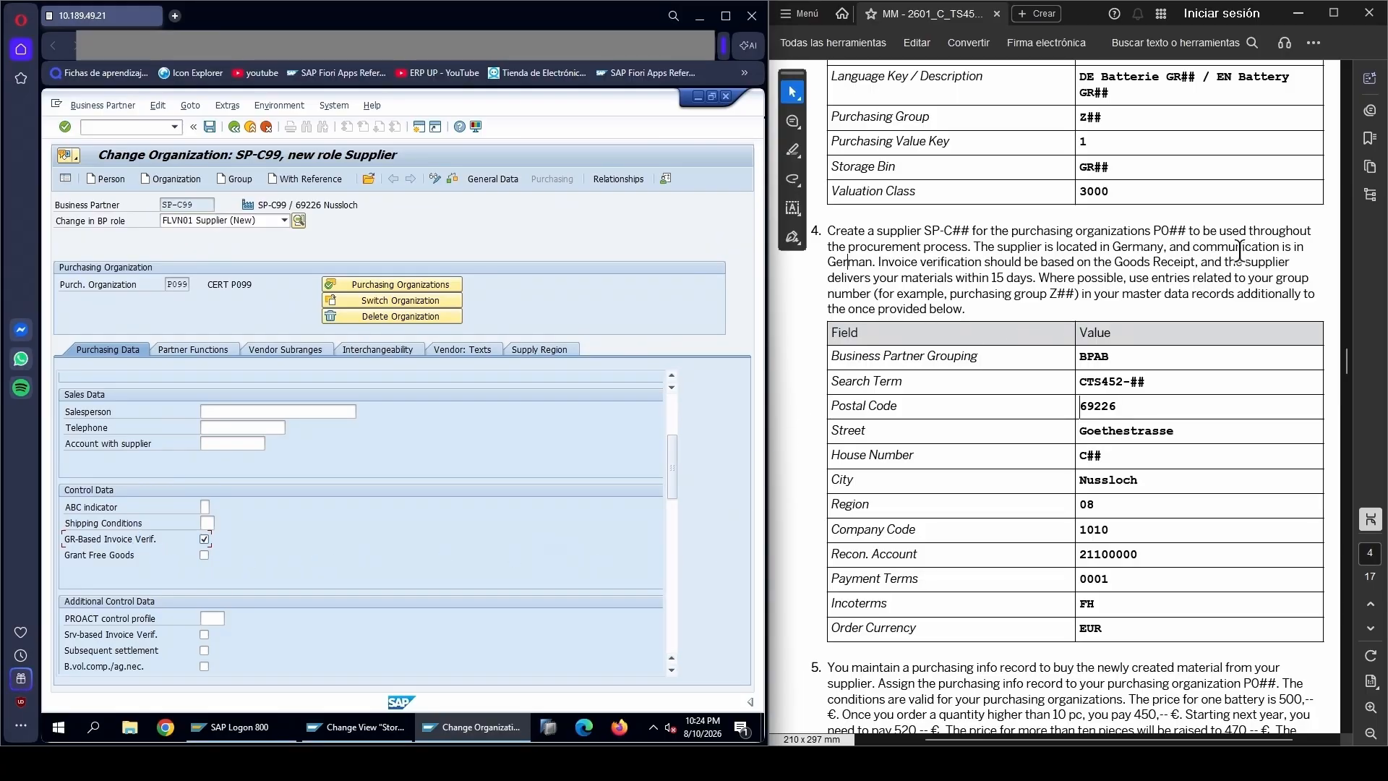
Set the planned delivery time to 15 days in the supplier's default values for material
{"action": "left_click_drag", "start_coordinate": [672, 458], "coordinate": [673, 539]}
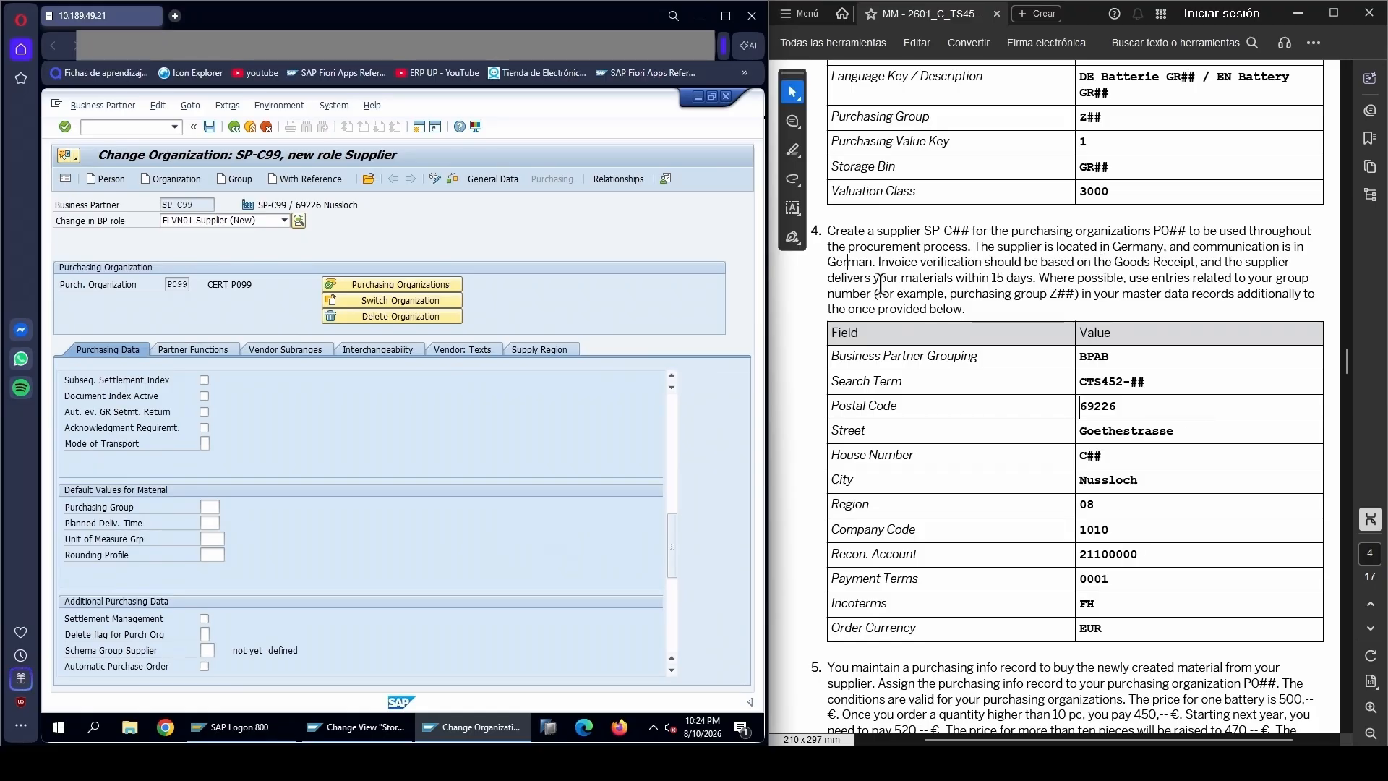
{"action": "double_click", "coordinate": [1000, 277]}
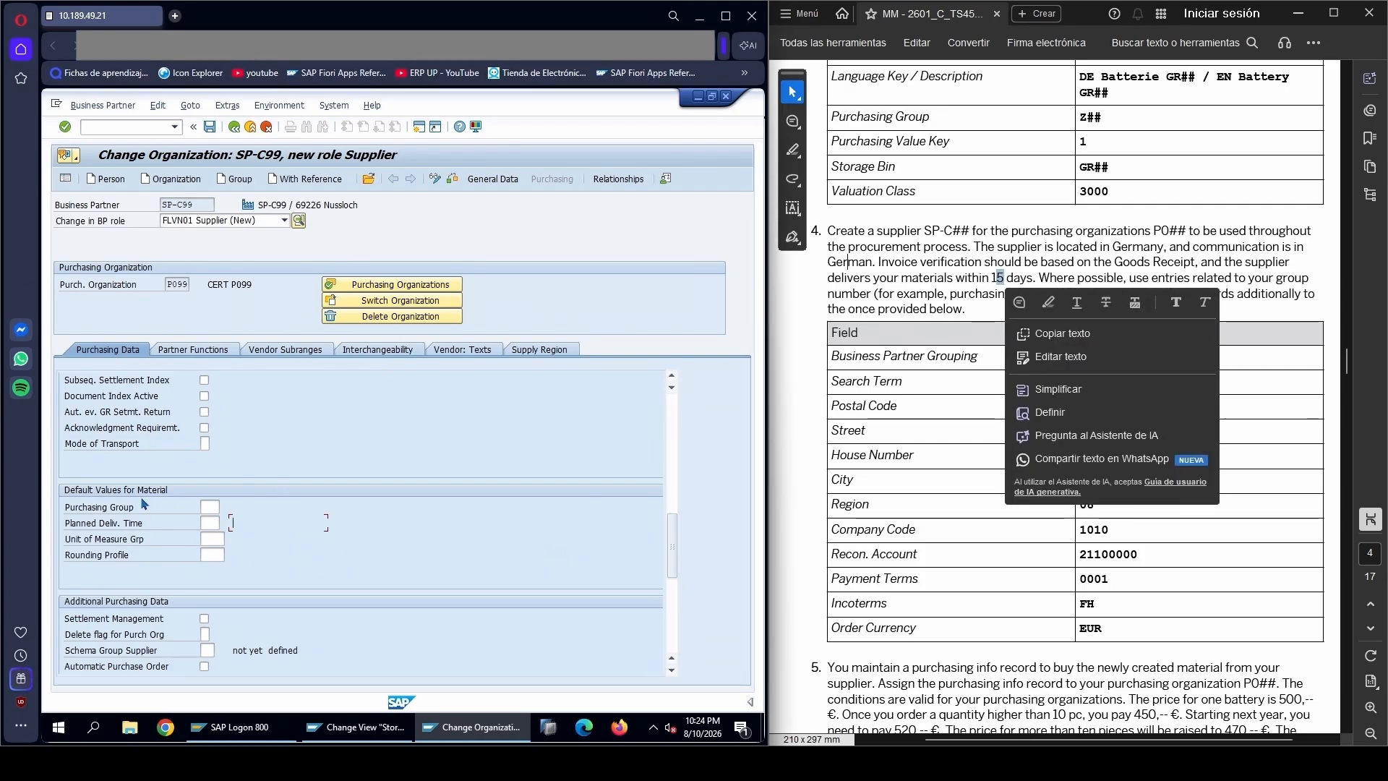
{"action": "left_click", "coordinate": [209, 522]}
{"action": "type", "text": "15"}
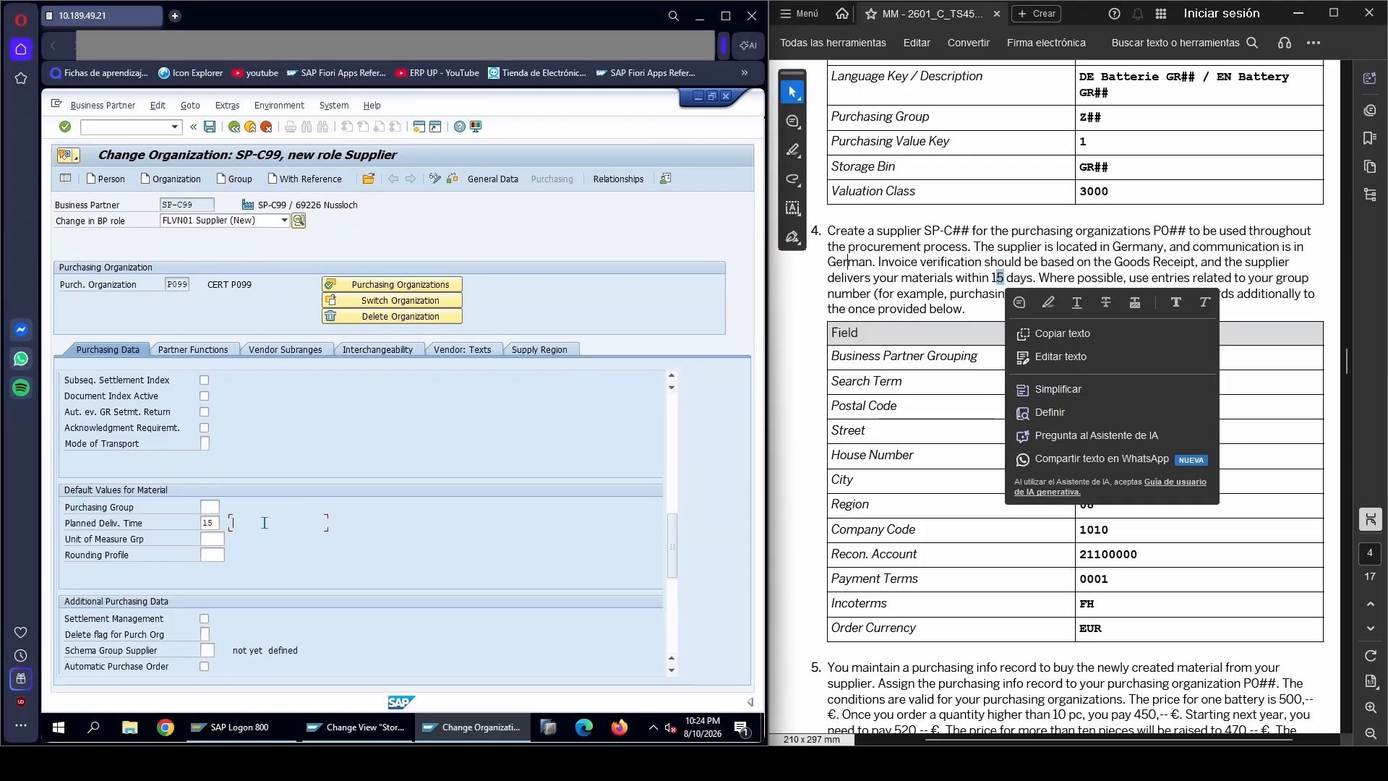
{"action": "left_click", "coordinate": [904, 319]}
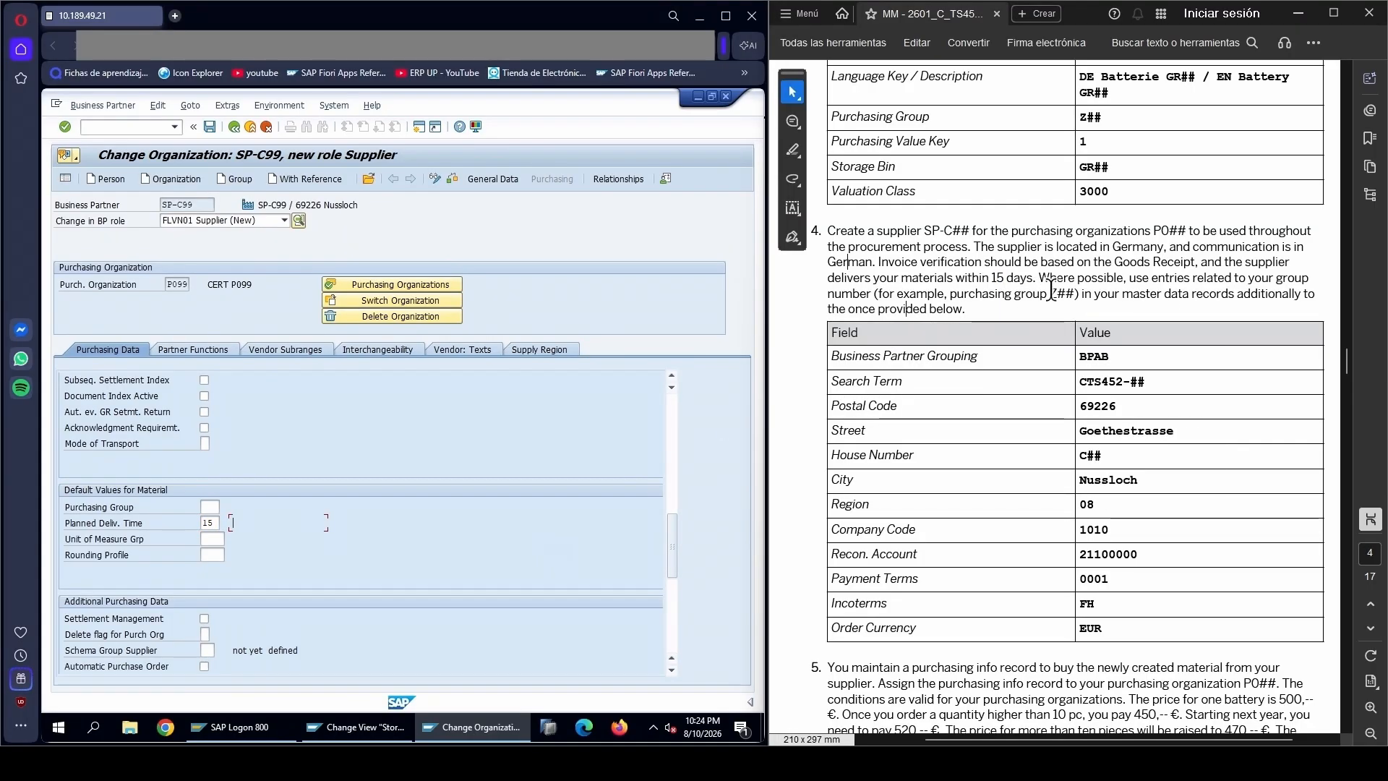
Set the default purchasing group to Z99 according to the PDF and save supplier SP-C99
{"action": "left_click_drag", "start_coordinate": [1050, 293], "coordinate": [1075, 293]}
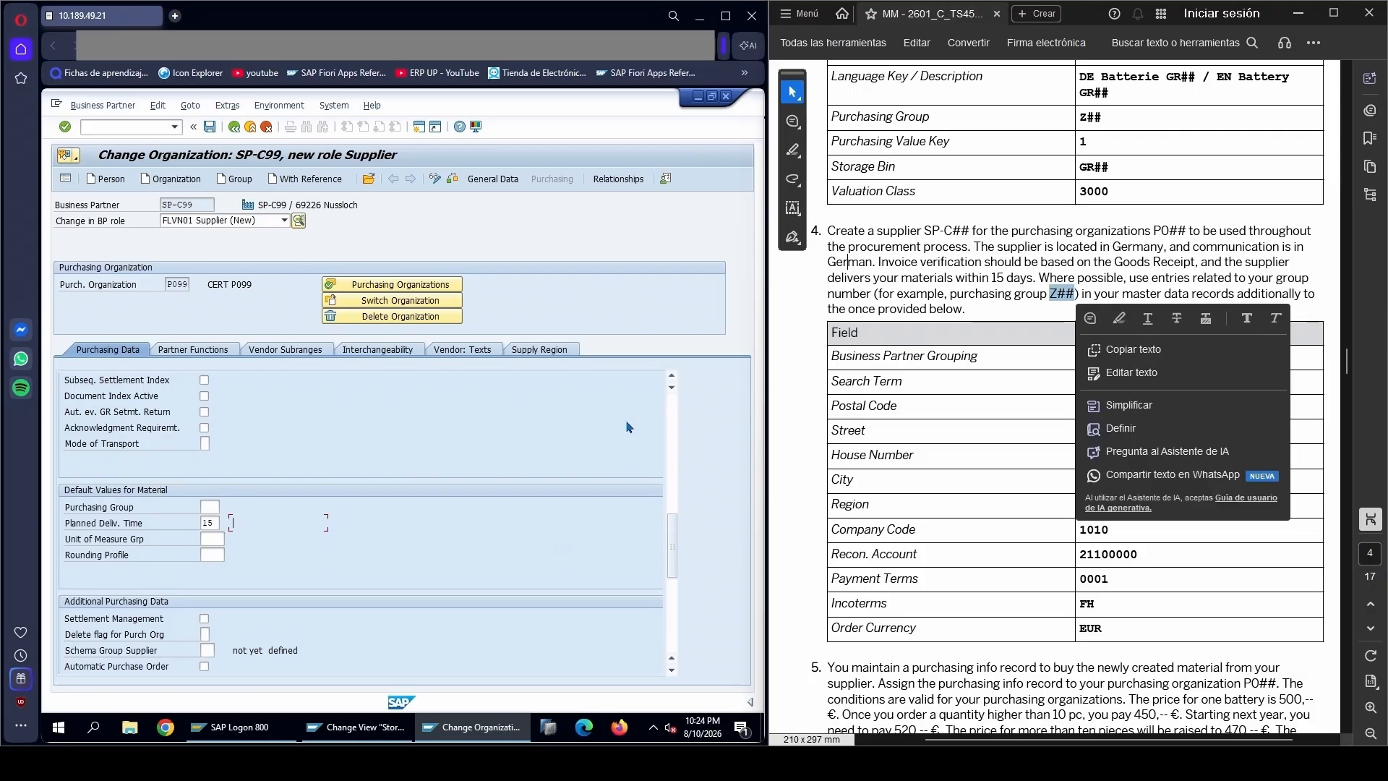
{"action": "left_click", "coordinate": [210, 507]}
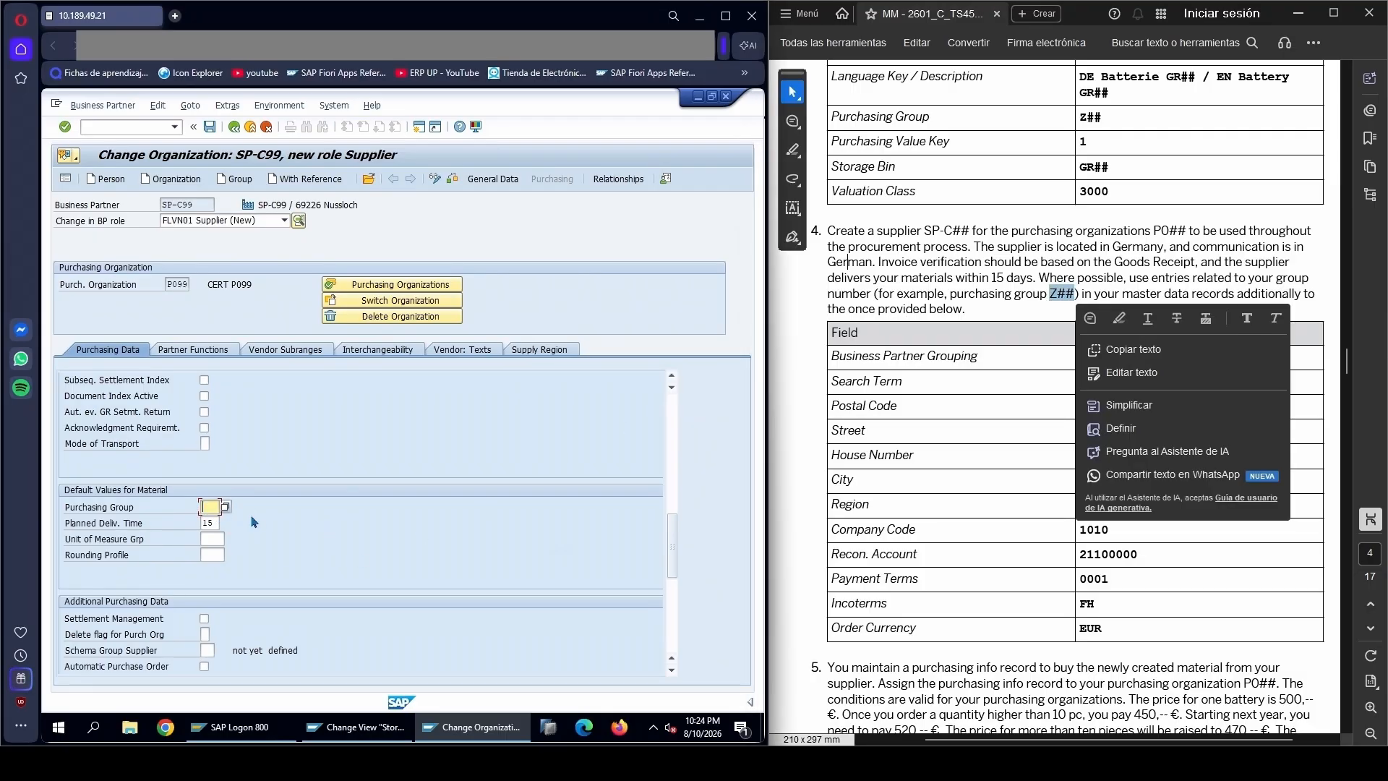
{"action": "type", "text": "Z99"}
{"action": "left_click", "coordinate": [934, 264]}
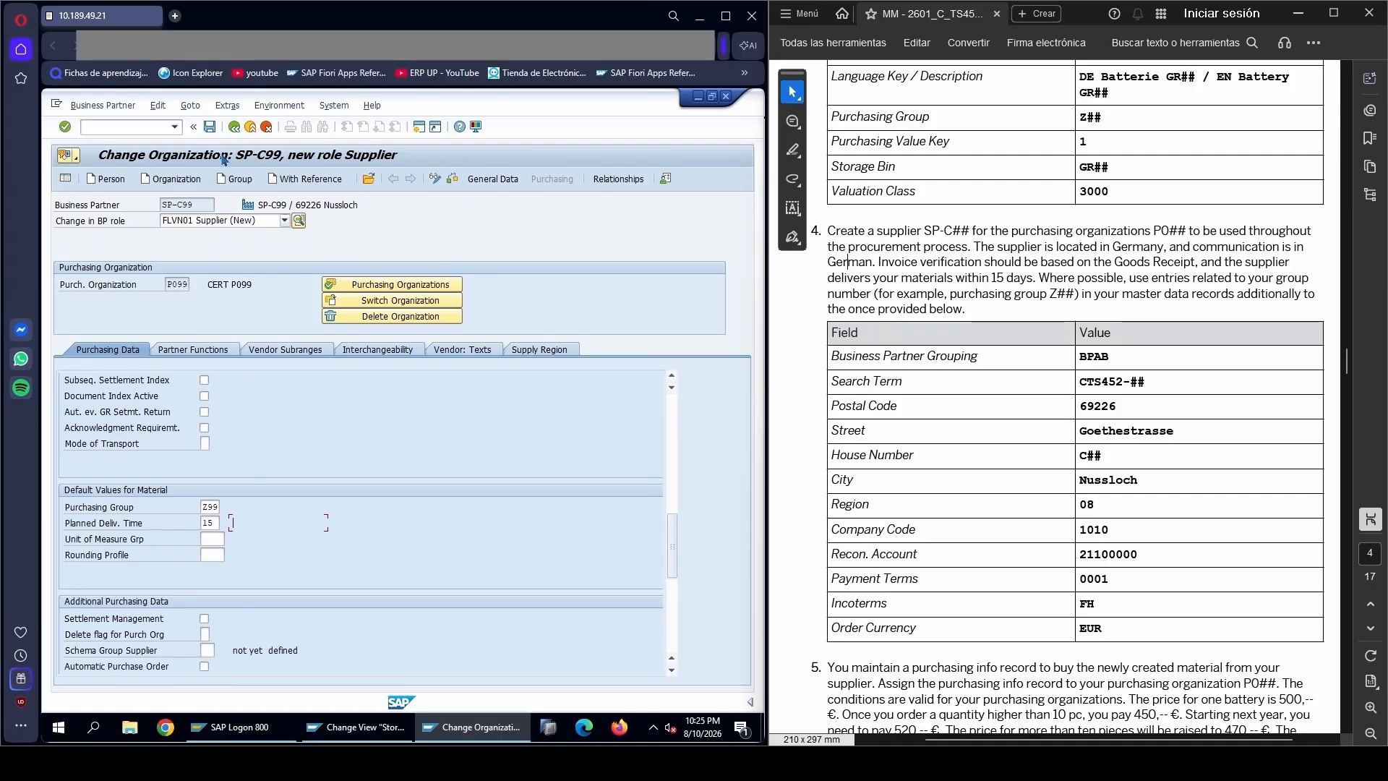
{"action": "left_click", "coordinate": [211, 128]}
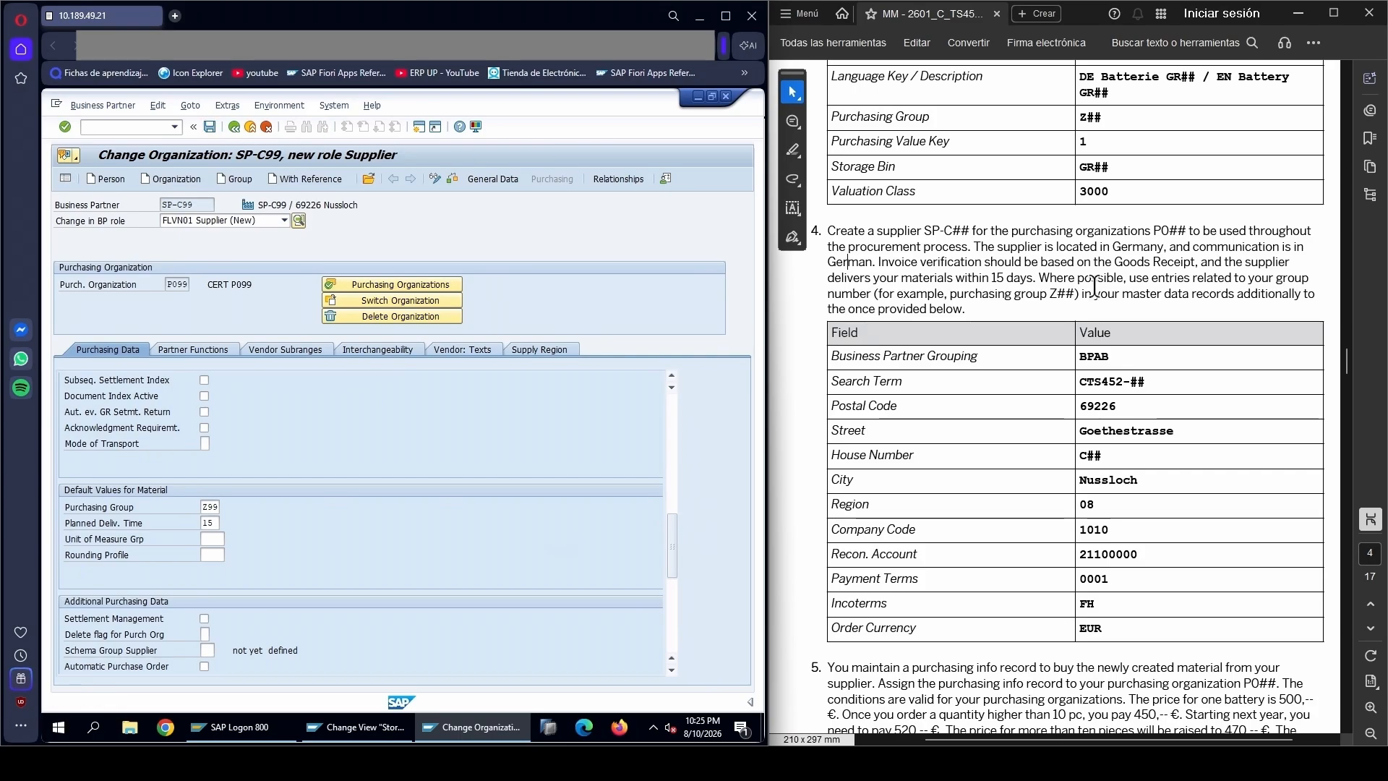
{"action": "left_click_drag", "start_coordinate": [828, 231], "coordinate": [969, 231]}
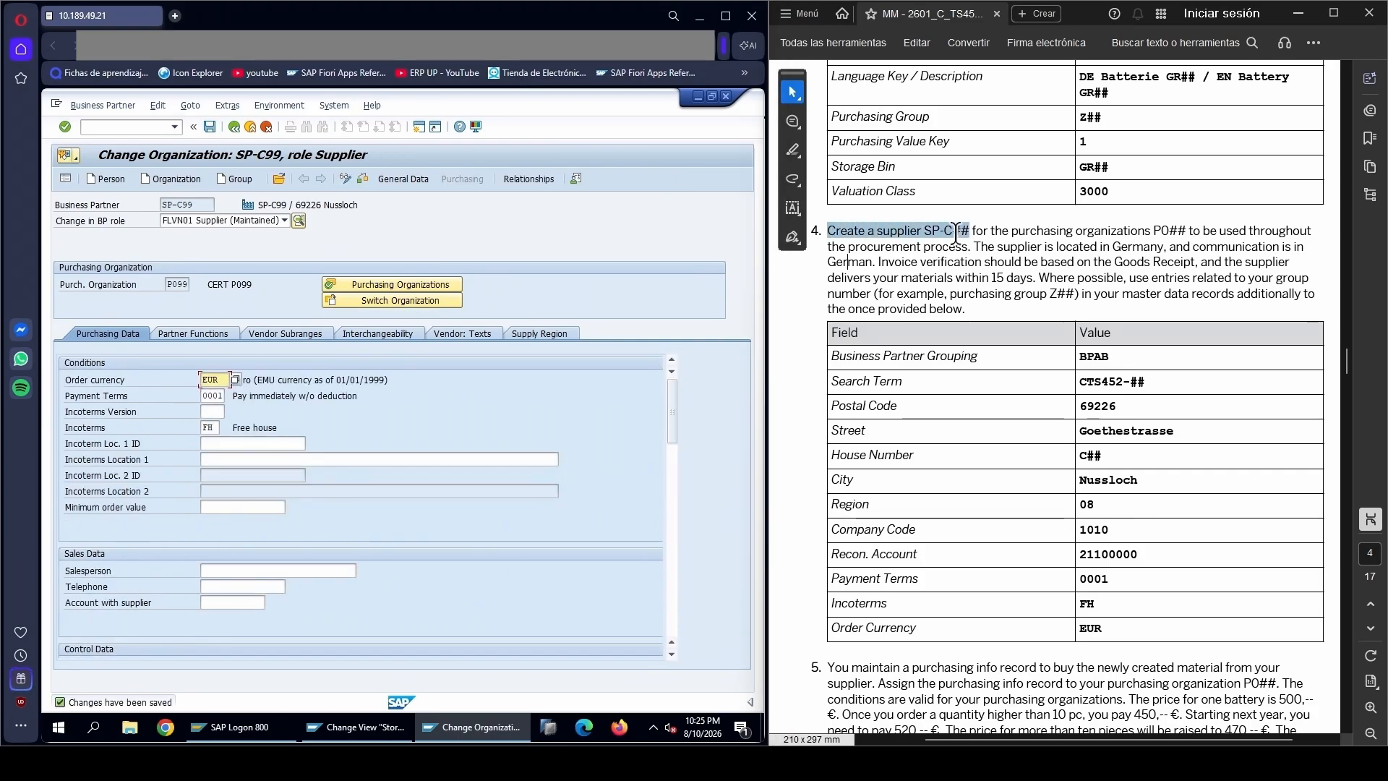
{"action": "left_click", "coordinate": [907, 250]}
Go to task 5 in the PDF and start transaction ME11 to create a purchasing info record
{"action": "scroll", "coordinate": [881, 486], "scroll_direction": "down", "scroll_amount": 3}
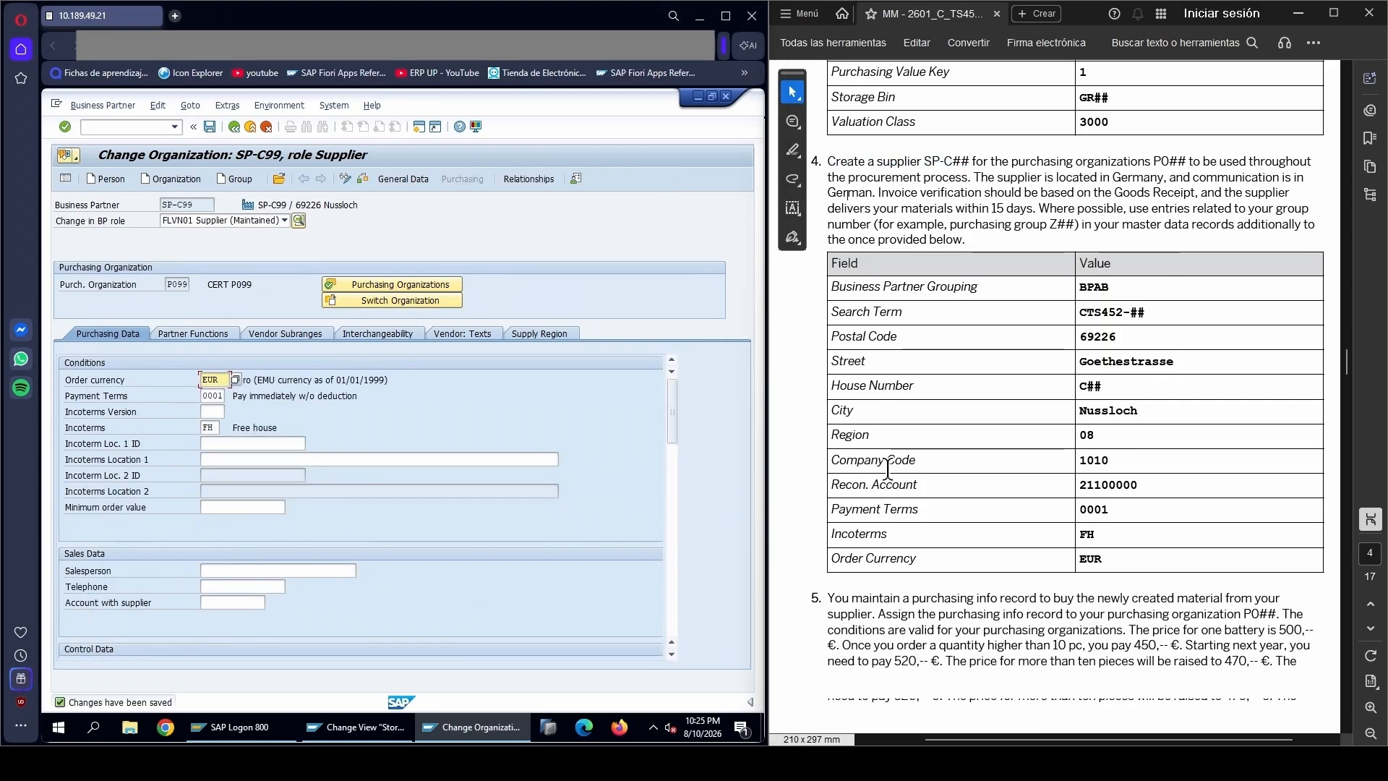
{"action": "scroll", "coordinate": [880, 486], "scroll_direction": "down", "scroll_amount": 2}
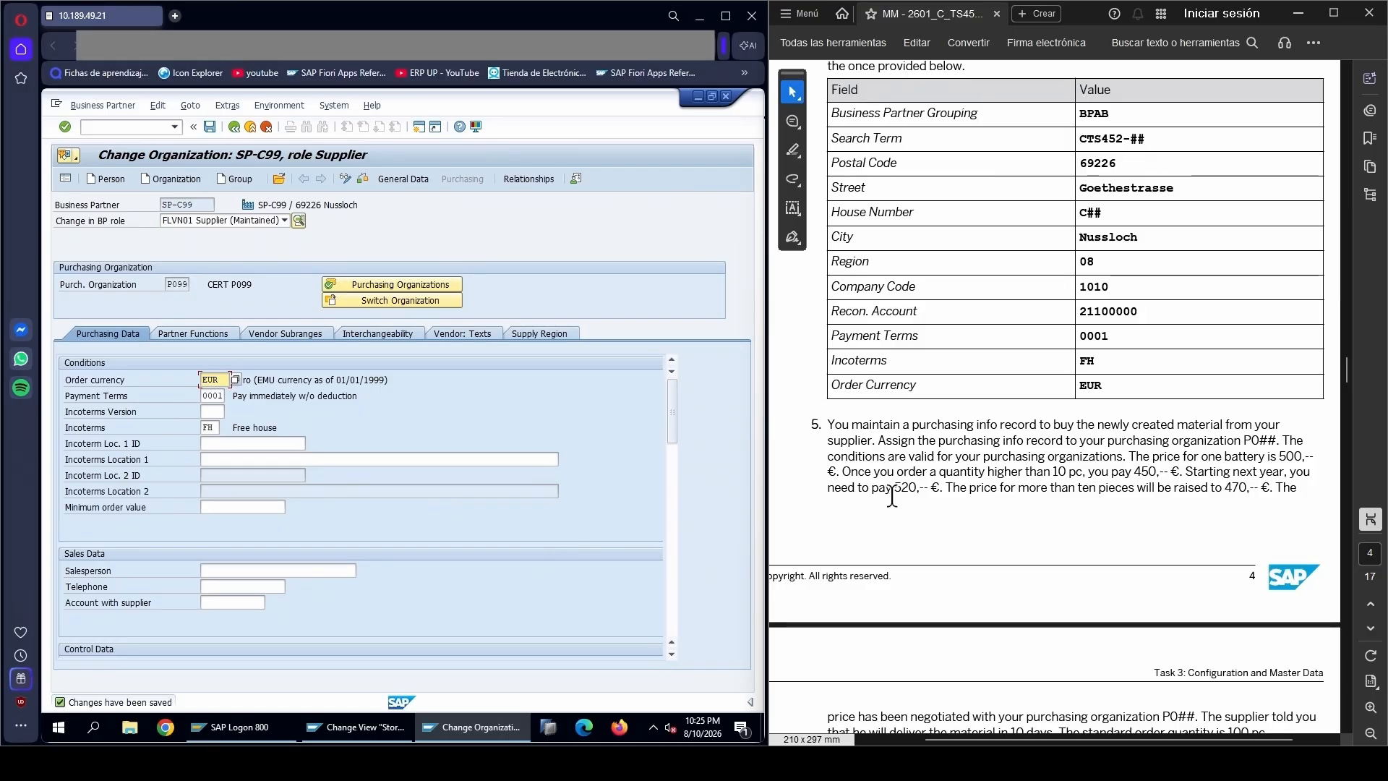
{"action": "left_click", "coordinate": [120, 126]}
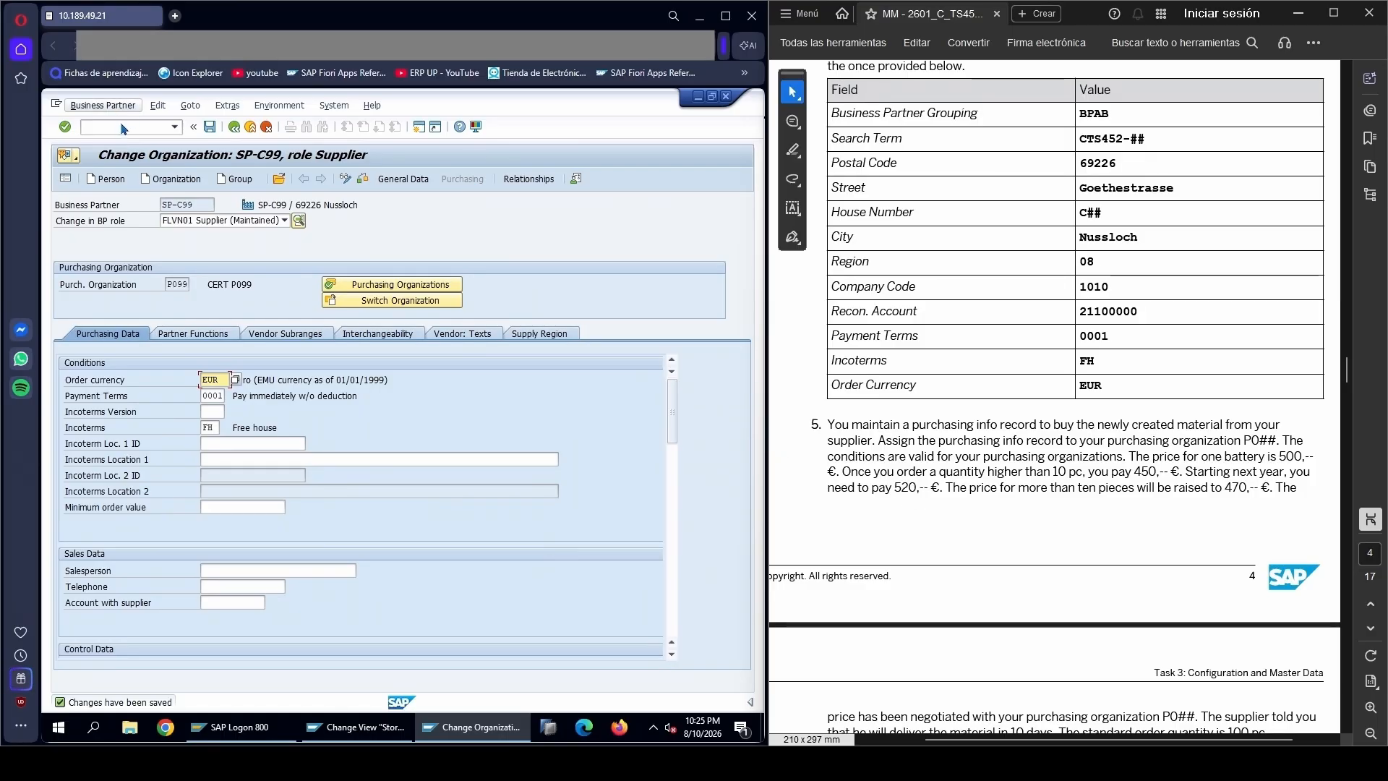
{"action": "type", "text": "/"}
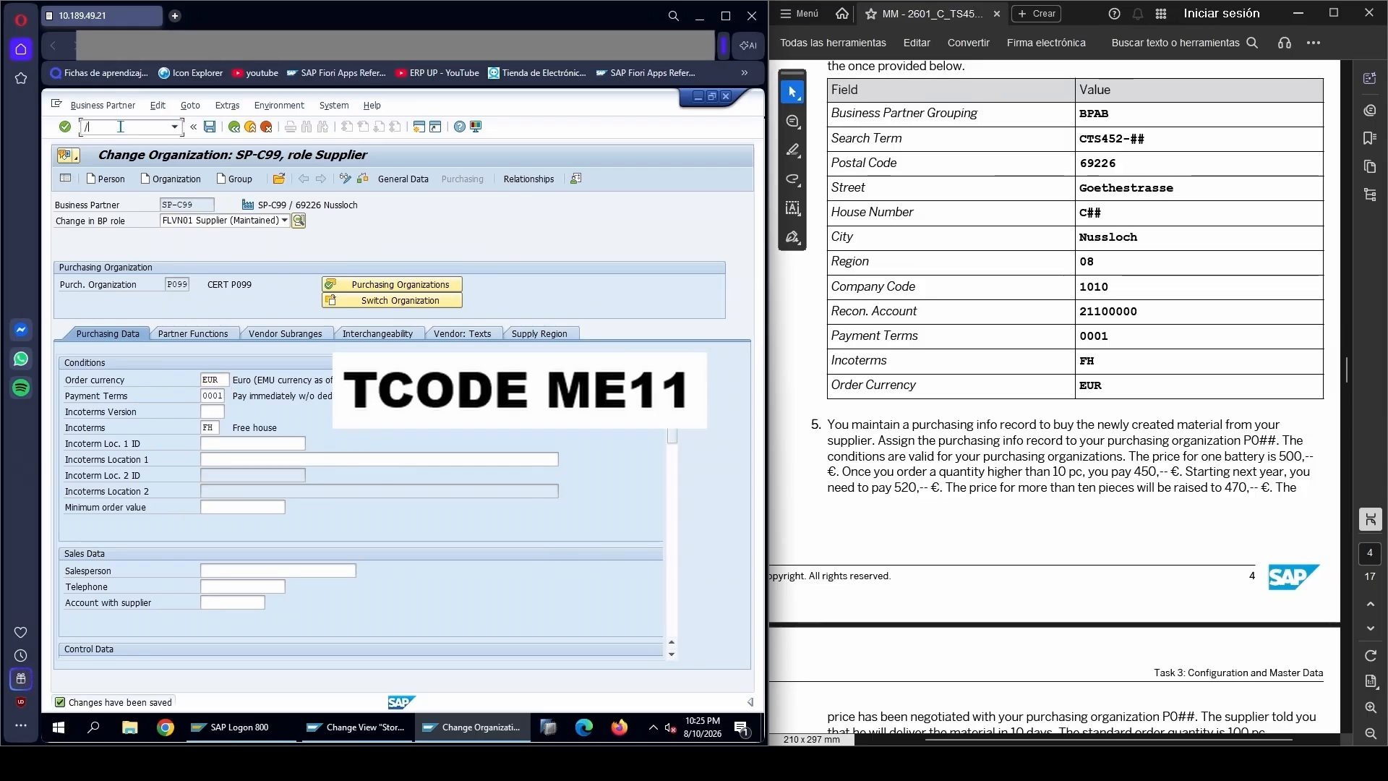
{"action": "type", "text": "NME11"}
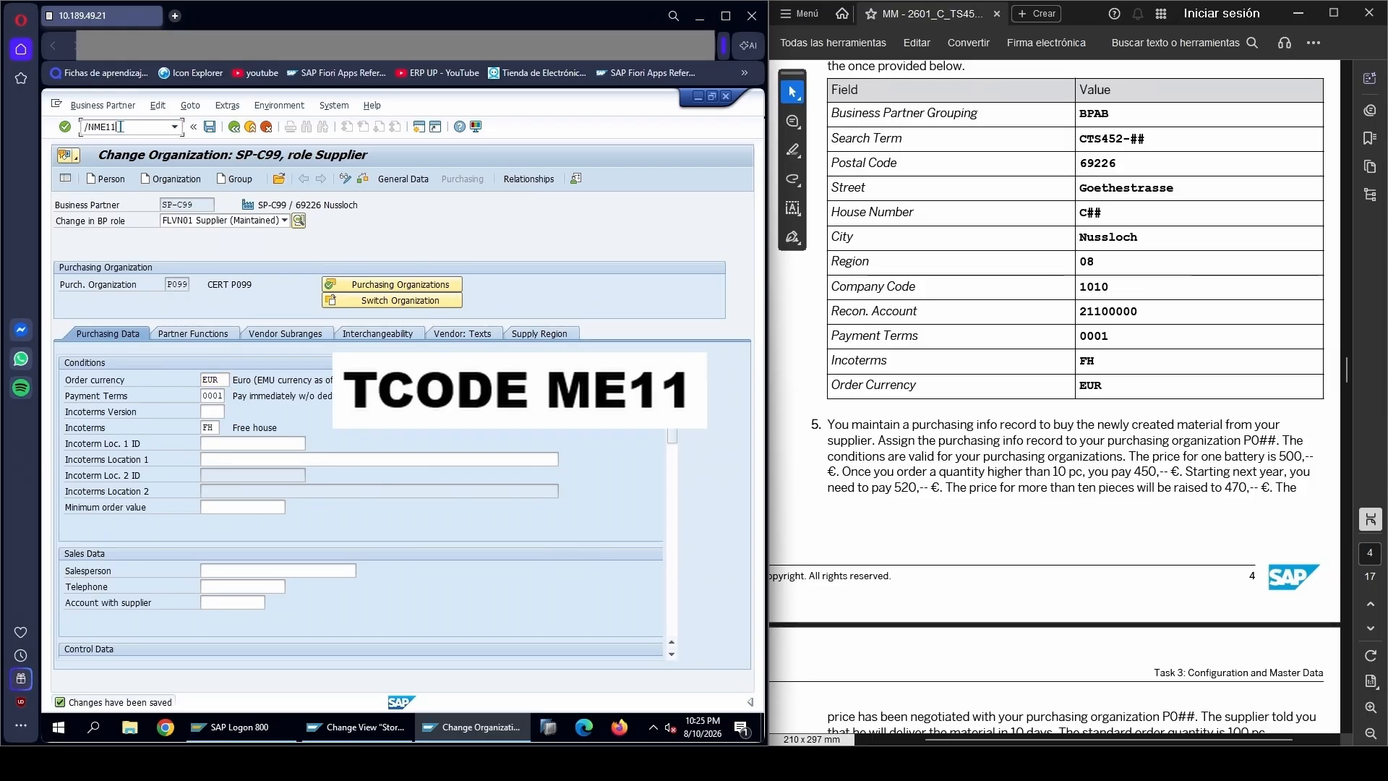
{"action": "key", "text": "Return"}
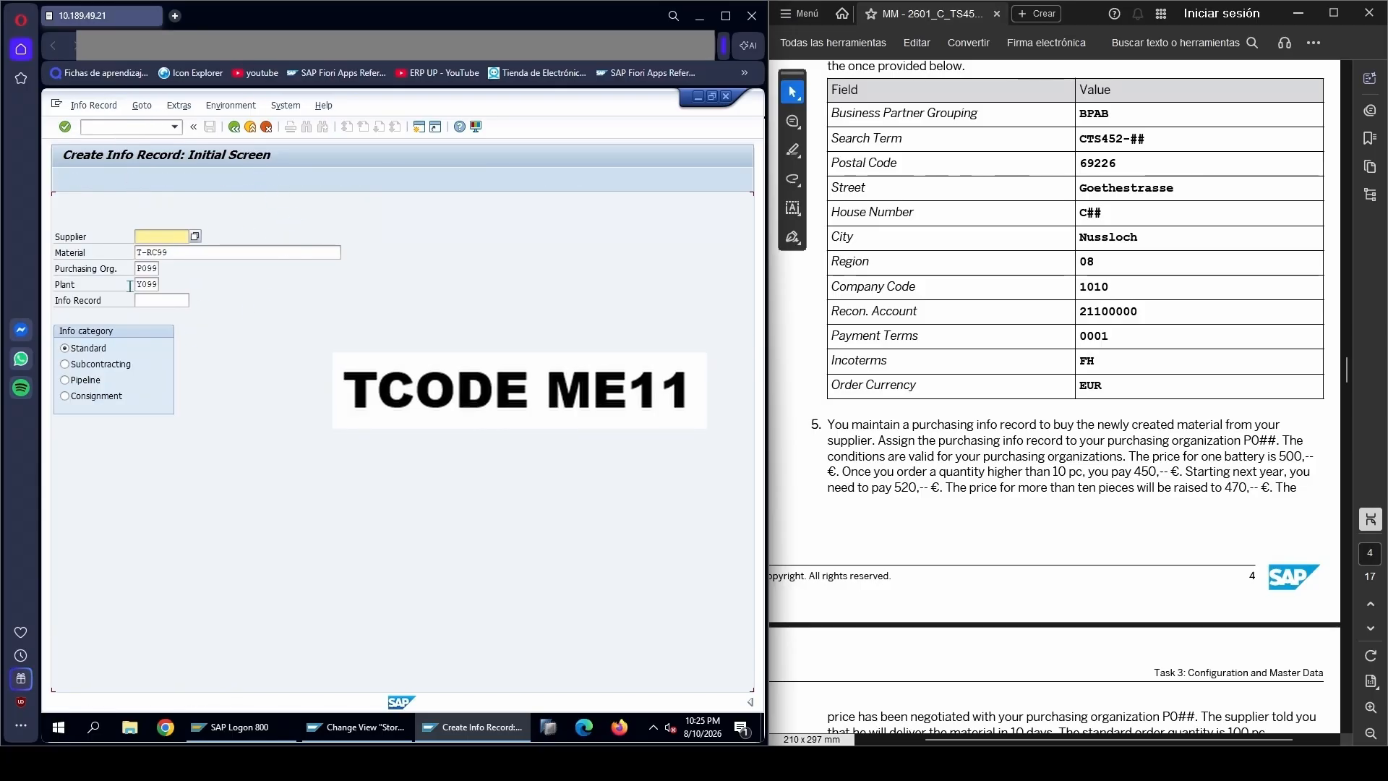
Check the material, purchasing organization and plant entries on the info record's initial screen
{"action": "left_click", "coordinate": [186, 253]}
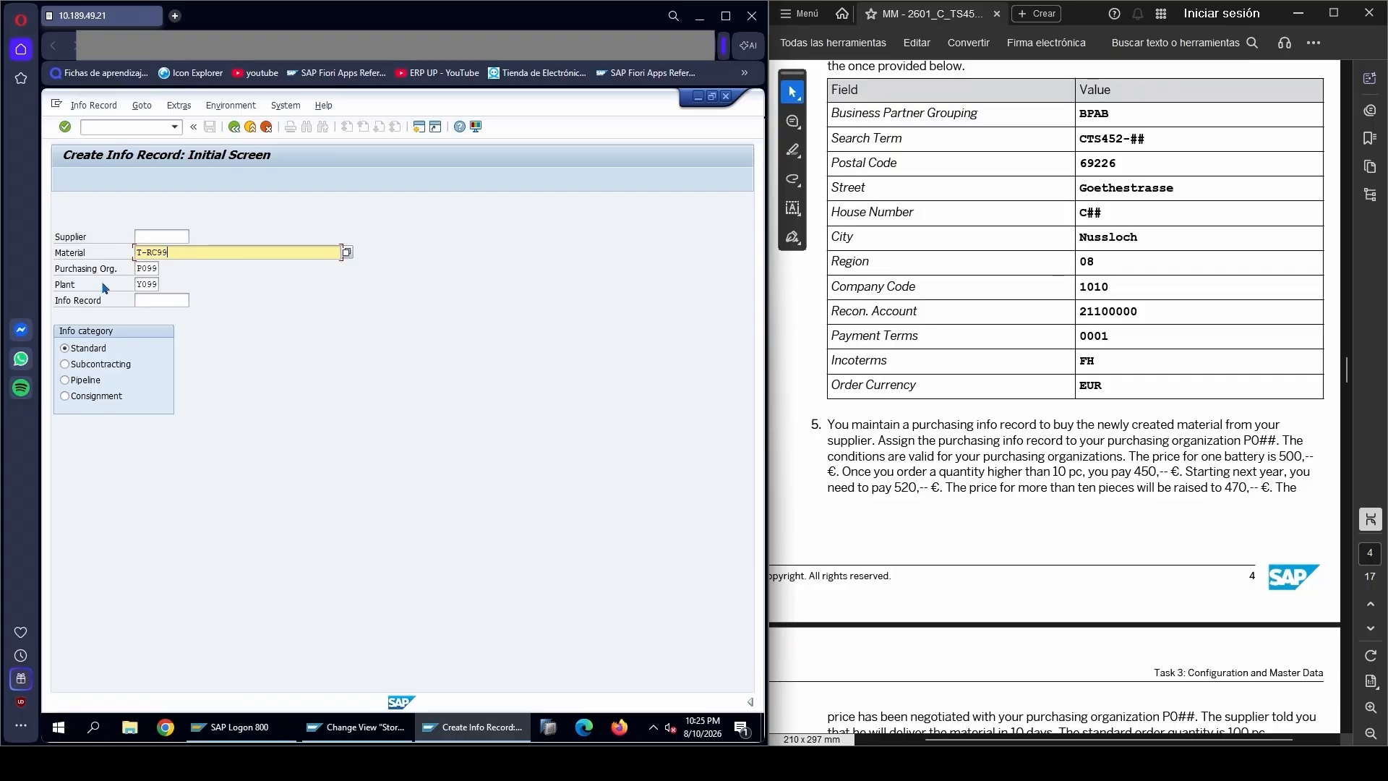
{"action": "left_click", "coordinate": [145, 267]}
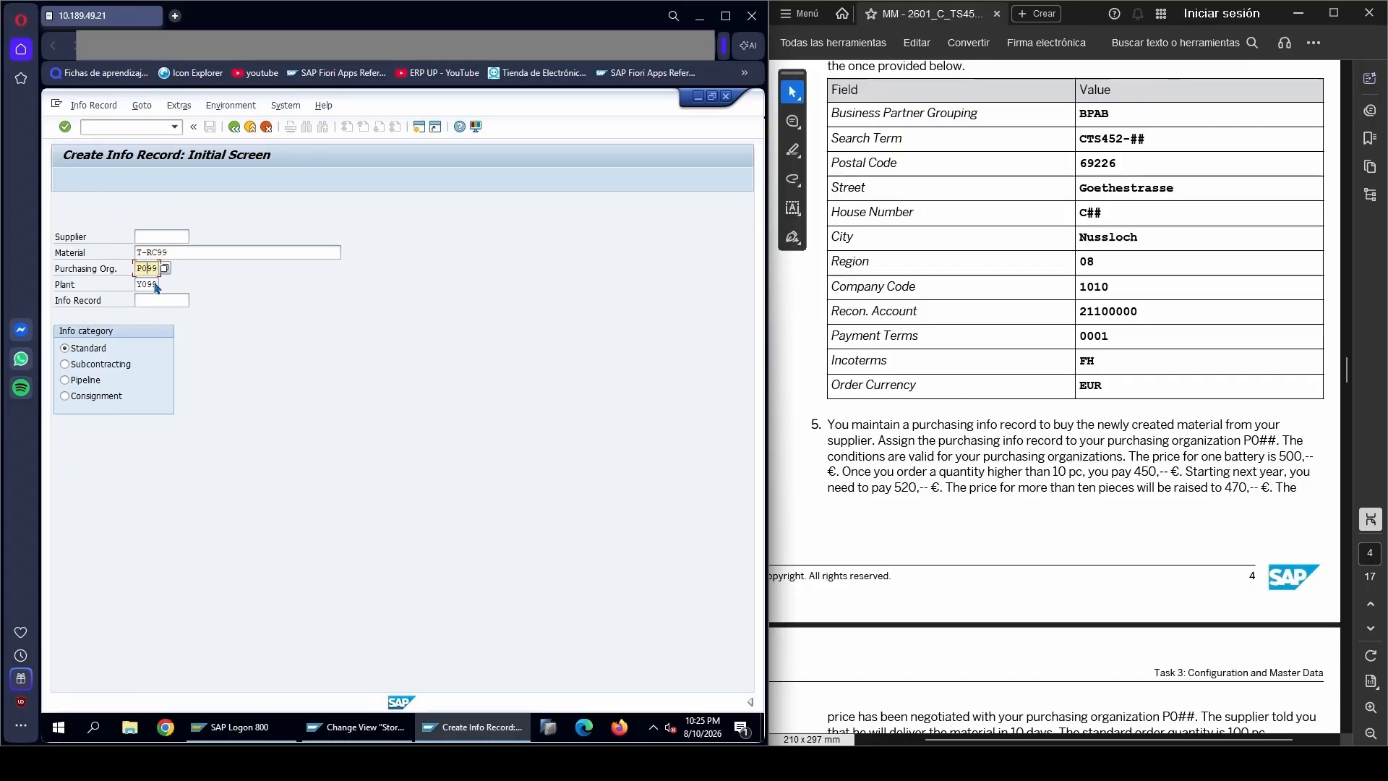
{"action": "left_click", "coordinate": [153, 284]}
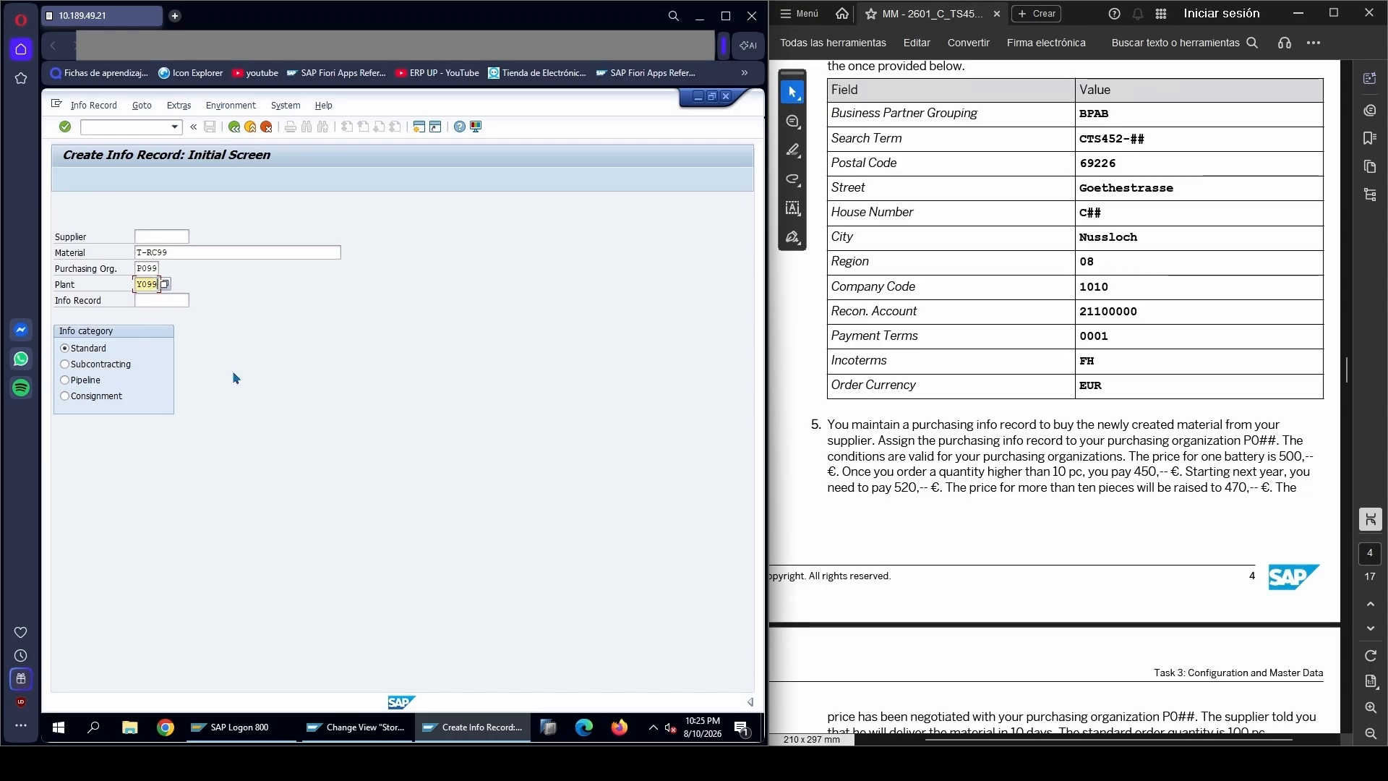
Clear the plant entry and check the purchasing organization assignment in task 5 of the PDF
{"action": "key", "text": "BackSpace"}
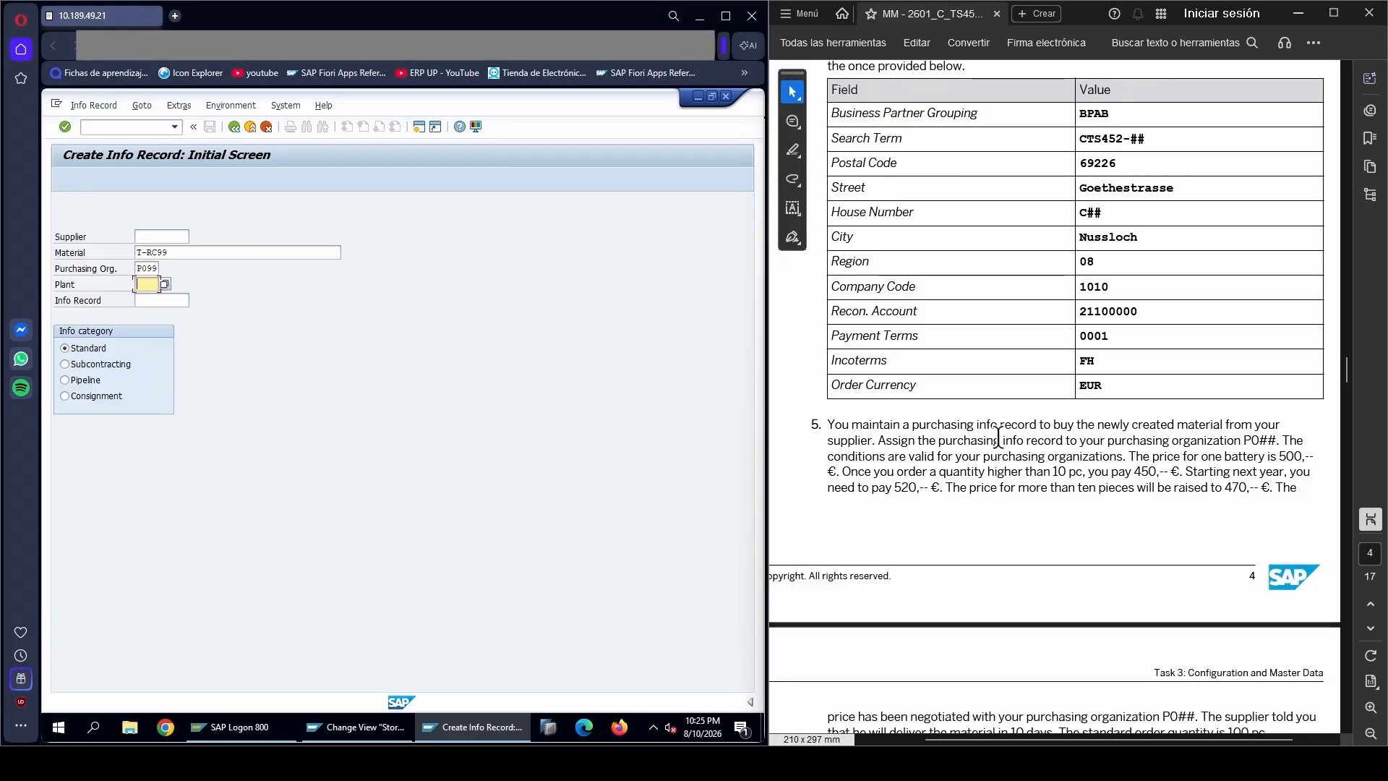
{"action": "left_click_drag", "start_coordinate": [879, 442], "coordinate": [1248, 442]}
{"action": "left_click", "coordinate": [1213, 440]}
{"action": "left_click", "coordinate": [1165, 441]}
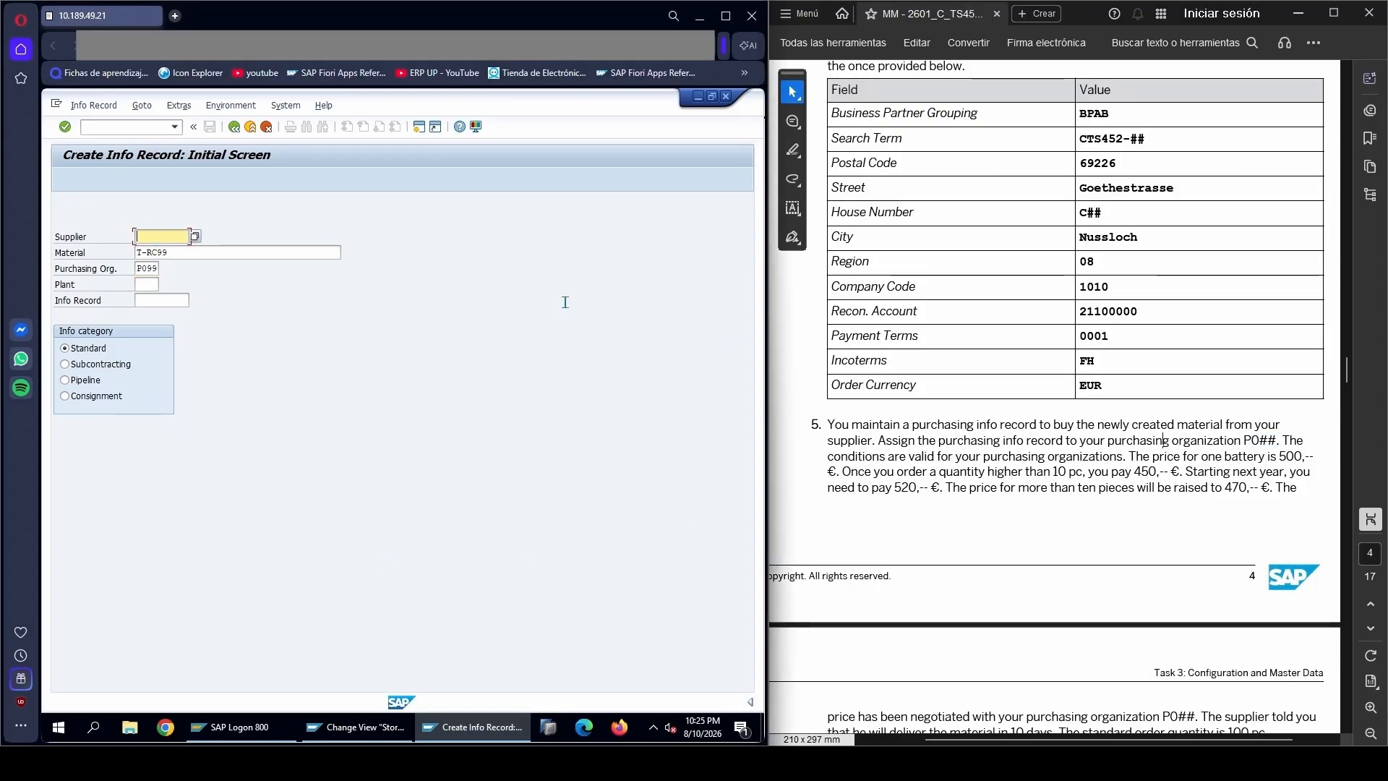
Enter supplier SP-C99, based on the PDF's task 4, and continue to the info record's general data
{"action": "scroll", "coordinate": [924, 159], "scroll_direction": "up", "scroll_amount": 3}
{"action": "left_click_drag", "start_coordinate": [925, 160], "coordinate": [967, 162]}
{"action": "key", "text": "ctrl+c"}
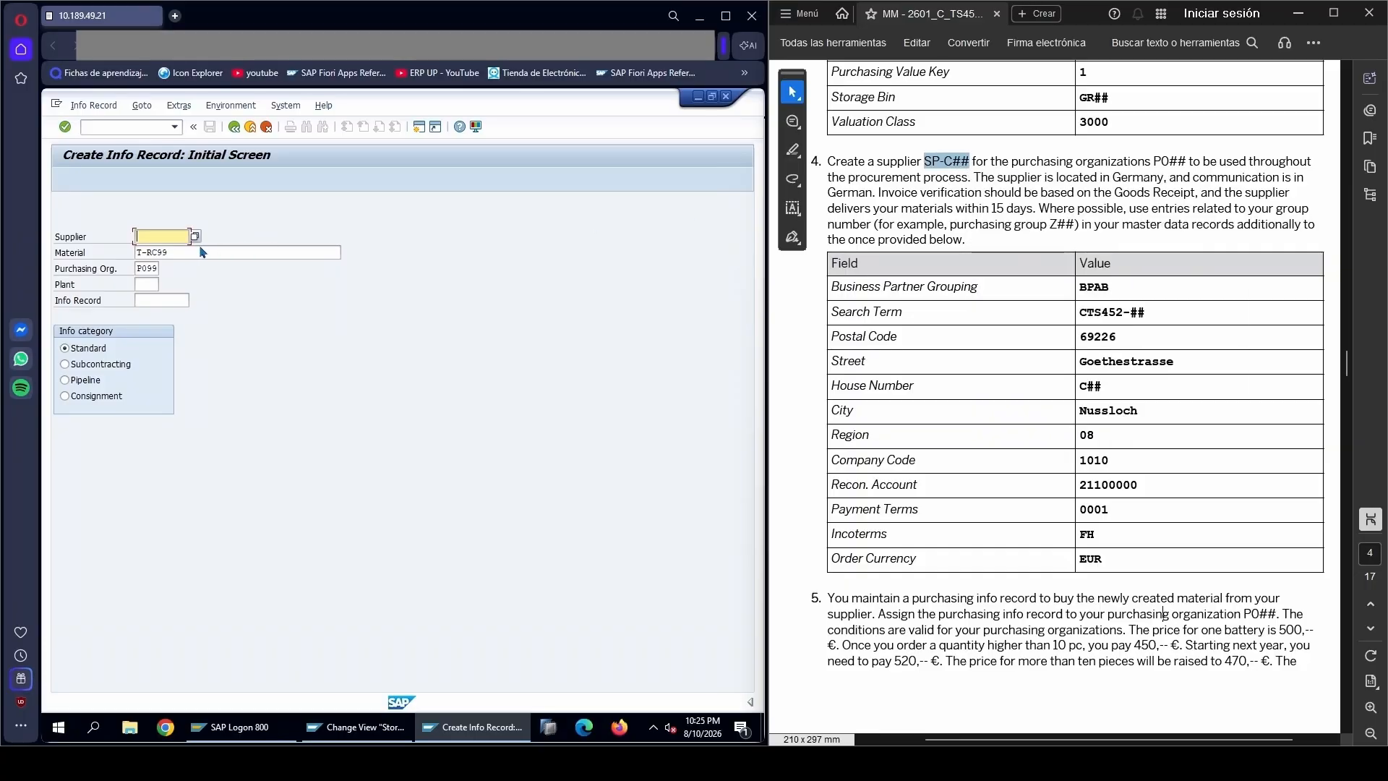
{"action": "left_click", "coordinate": [159, 237]}
{"action": "key", "text": "ctrl+v"}
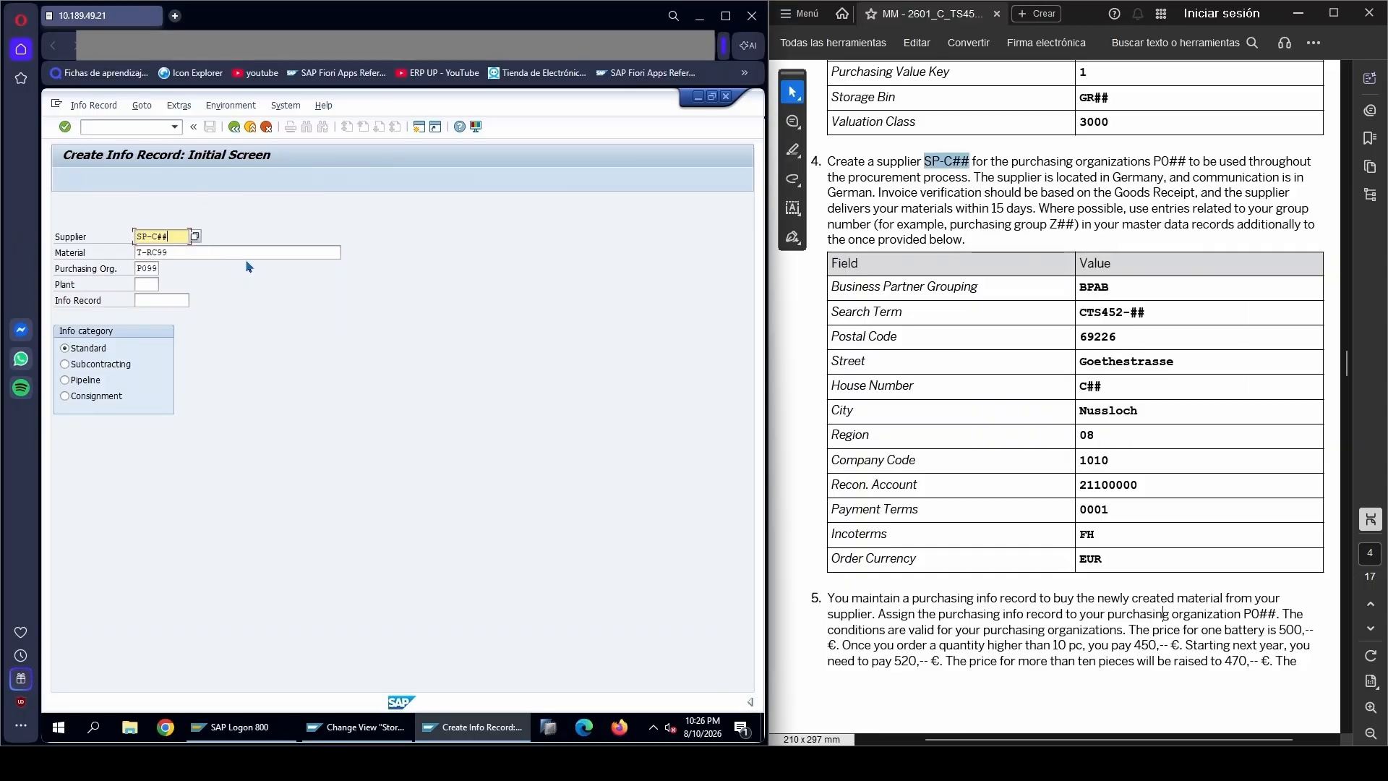
{"action": "type", "text": "99"}
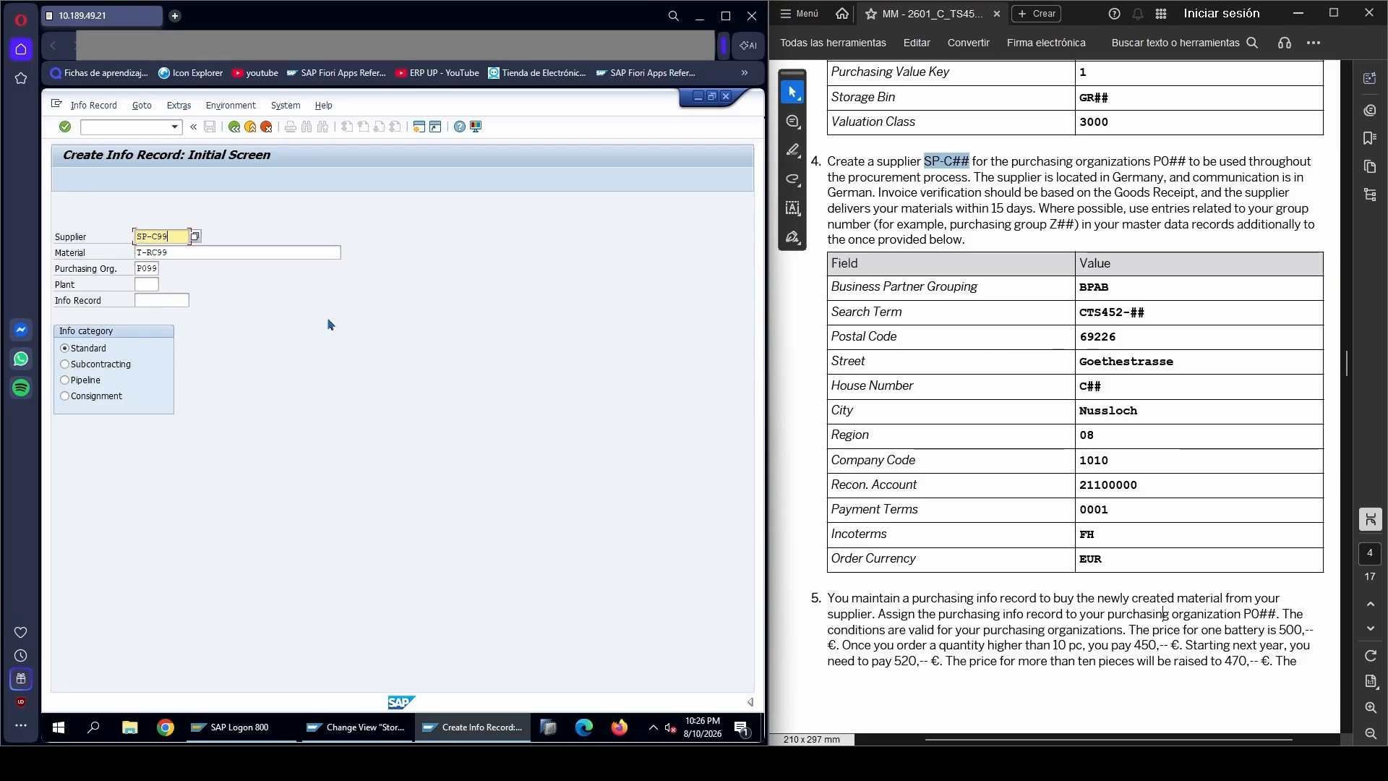
{"action": "key", "text": "Return"}
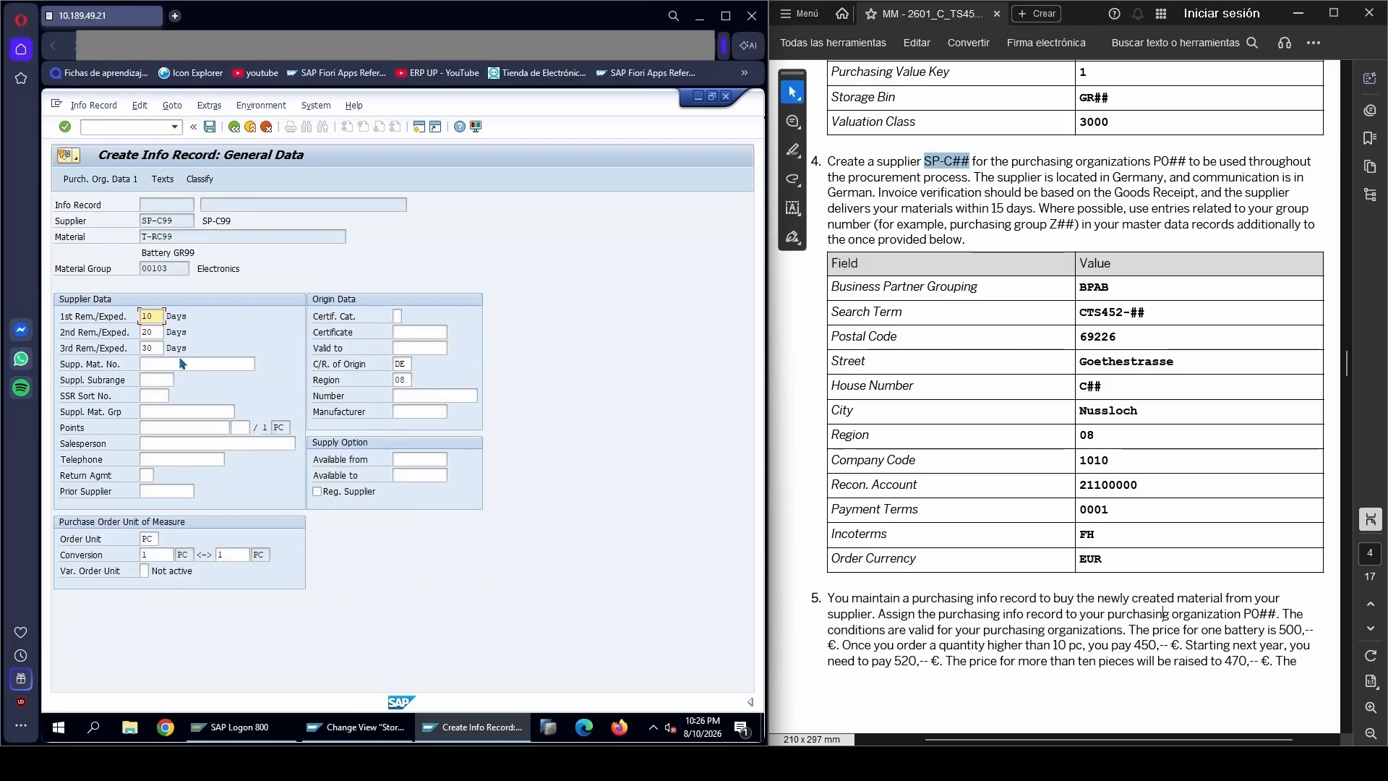
Check the task 5 text in the PDF and open the info record's Purchasing Organization Data 1
{"action": "scroll", "coordinate": [1015, 483], "scroll_direction": "down", "scroll_amount": 1}
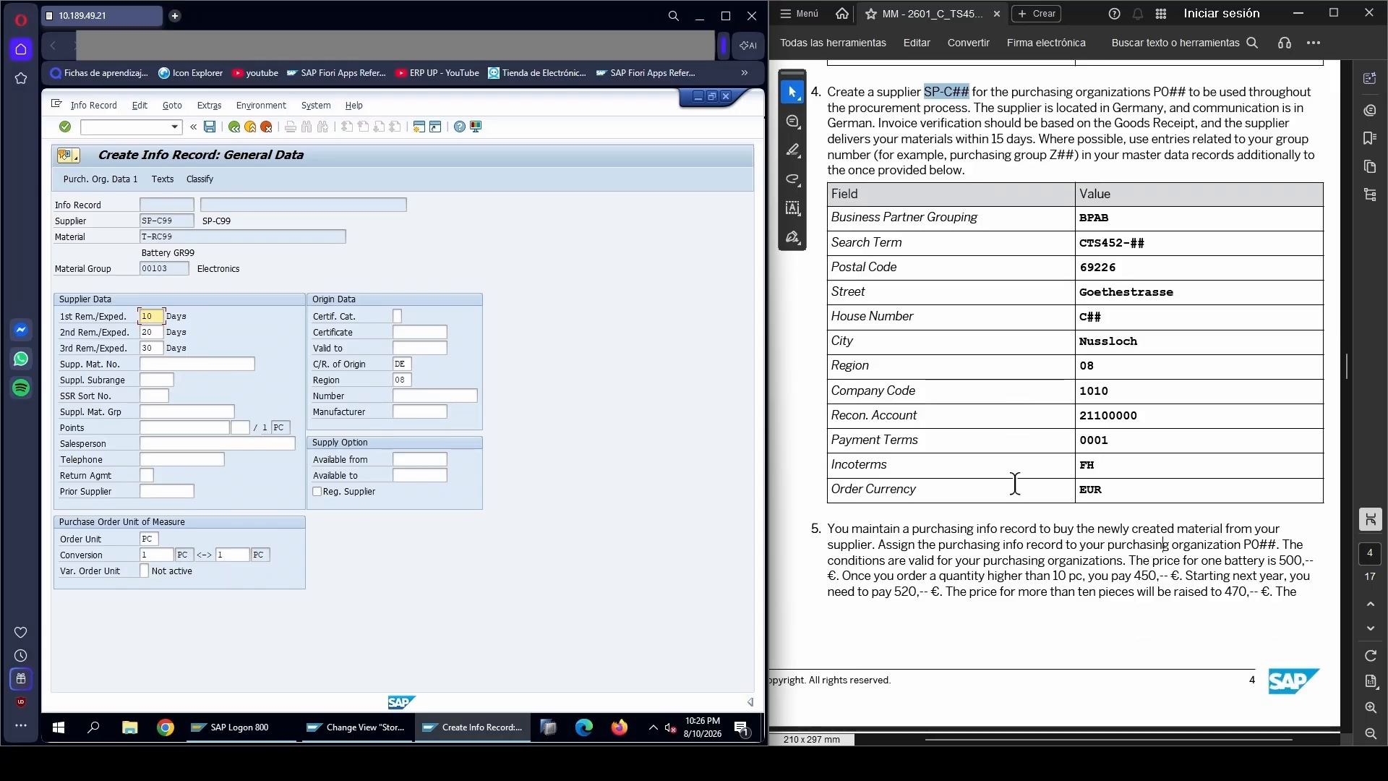
{"action": "scroll", "coordinate": [1015, 483], "scroll_direction": "down", "scroll_amount": 2}
{"action": "scroll", "coordinate": [944, 496], "scroll_direction": "up", "scroll_amount": 1}
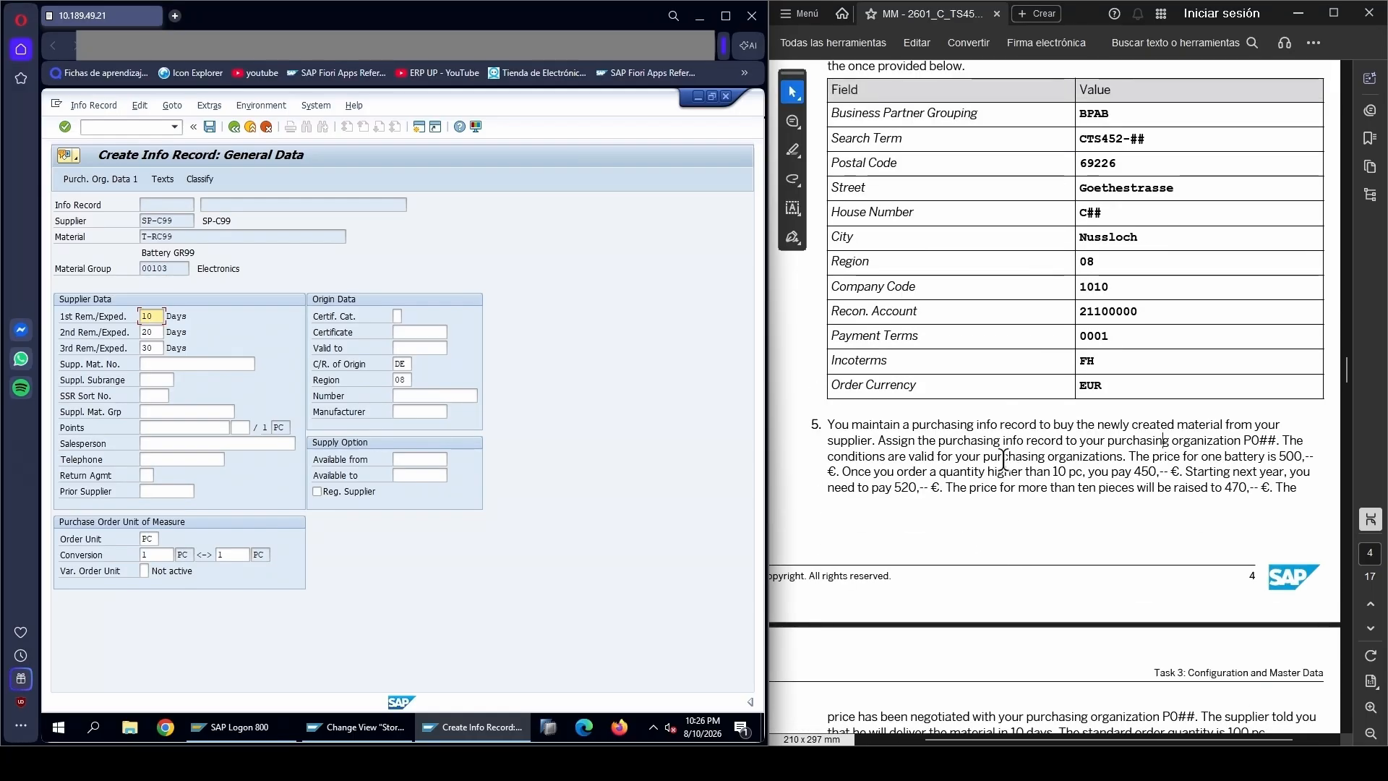
{"action": "left_click", "coordinate": [85, 179]}
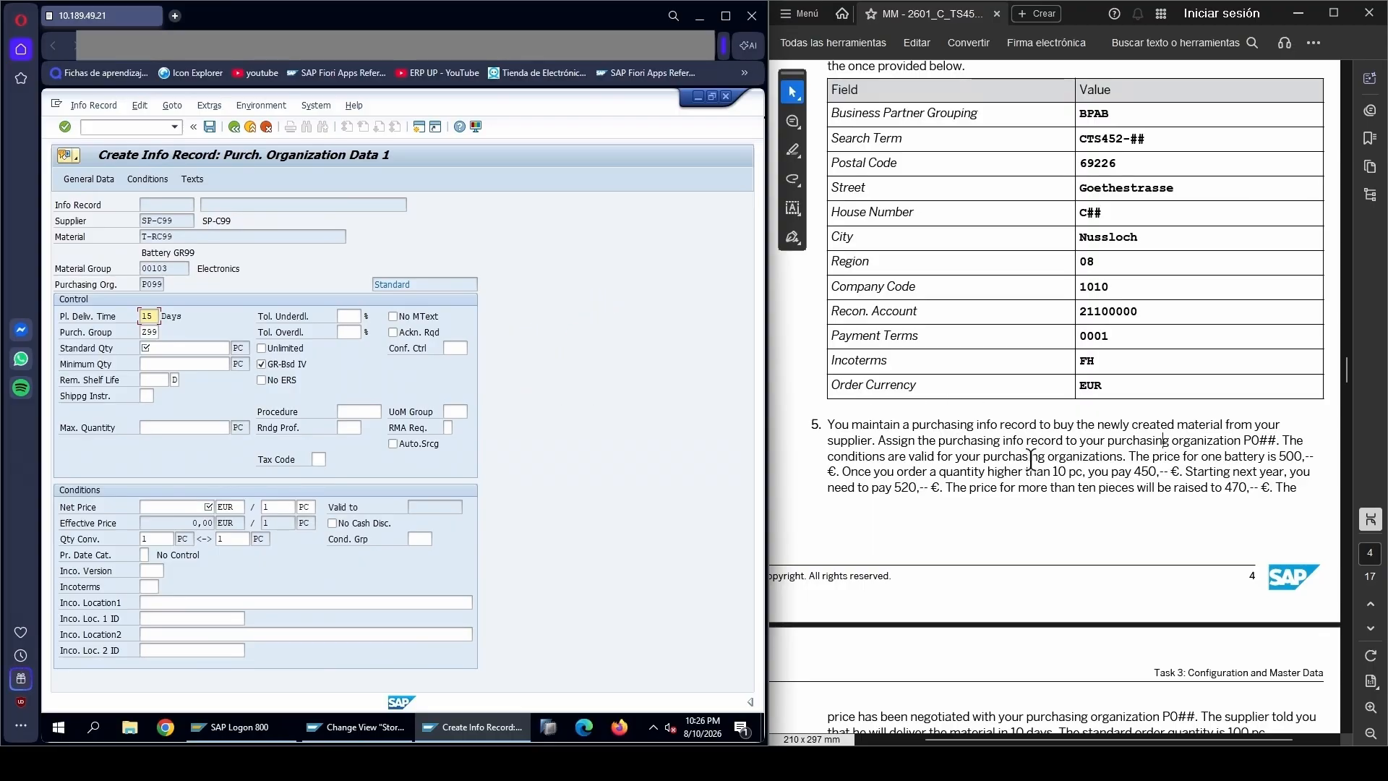
Look up the standard order quantity in the PDF and set the info record's standard quantity to 100 PC
{"action": "scroll", "coordinate": [970, 493], "scroll_direction": "down", "scroll_amount": 2}
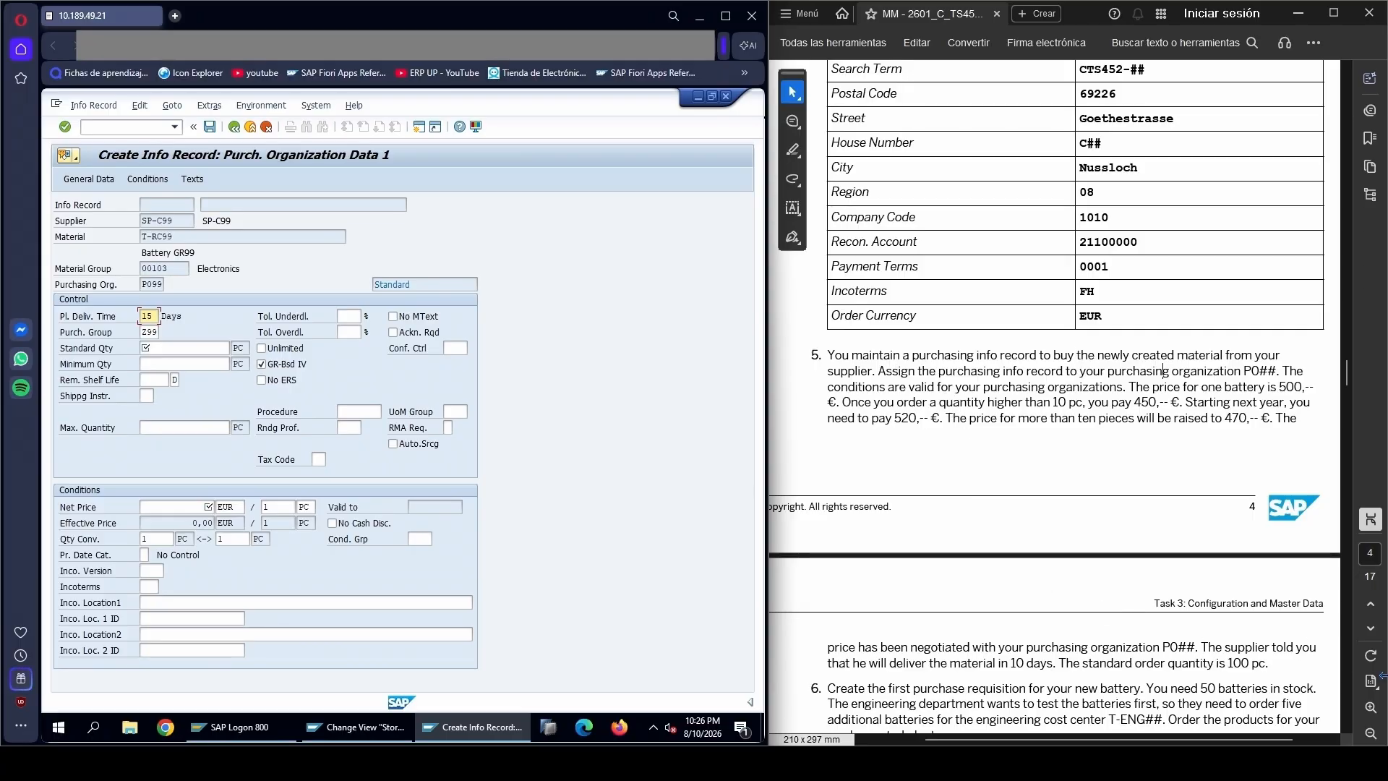
{"action": "left_click_drag", "start_coordinate": [1201, 646], "coordinate": [1298, 651]}
{"action": "right_click", "coordinate": [1298, 650]}
{"action": "left_click", "coordinate": [915, 661]}
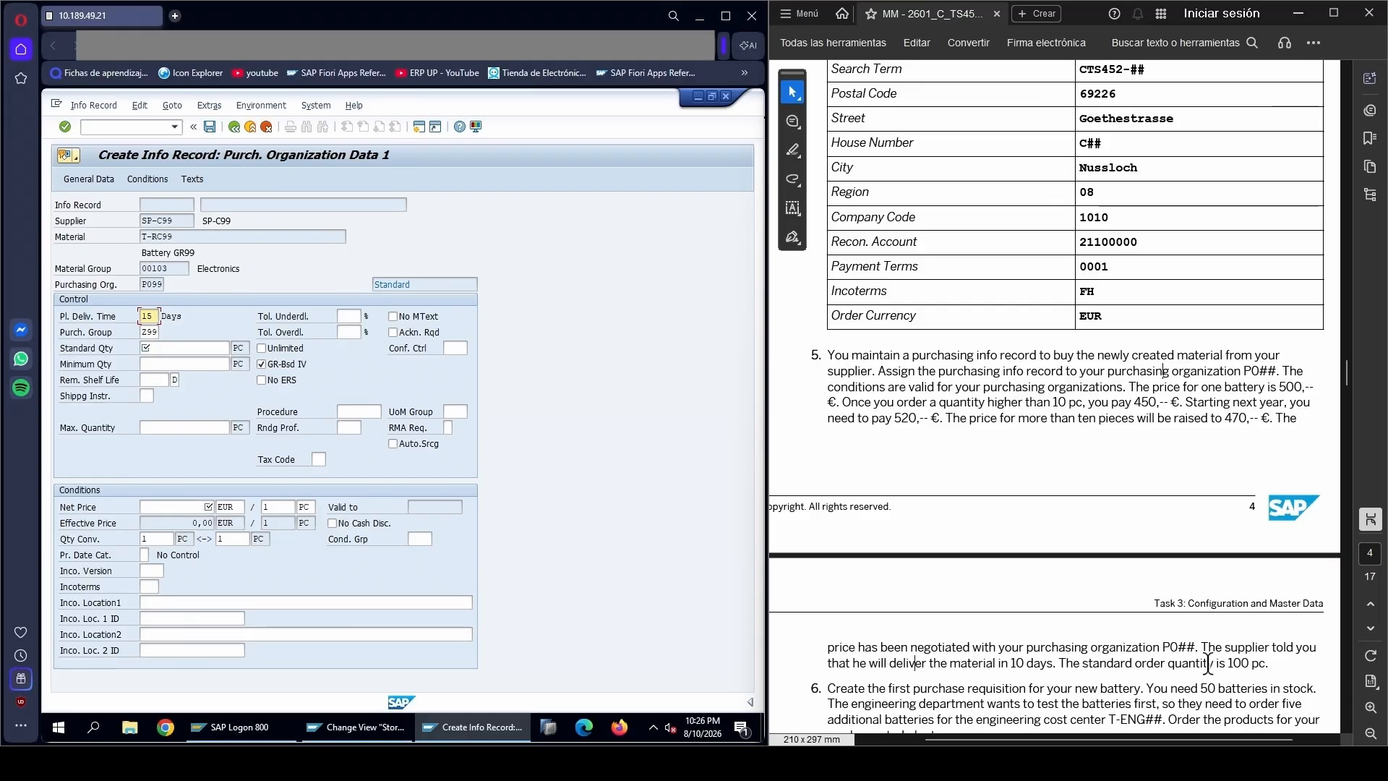
{"action": "double_click", "coordinate": [1239, 662]}
{"action": "left_click_drag", "start_coordinate": [1239, 662], "coordinate": [1265, 663]}
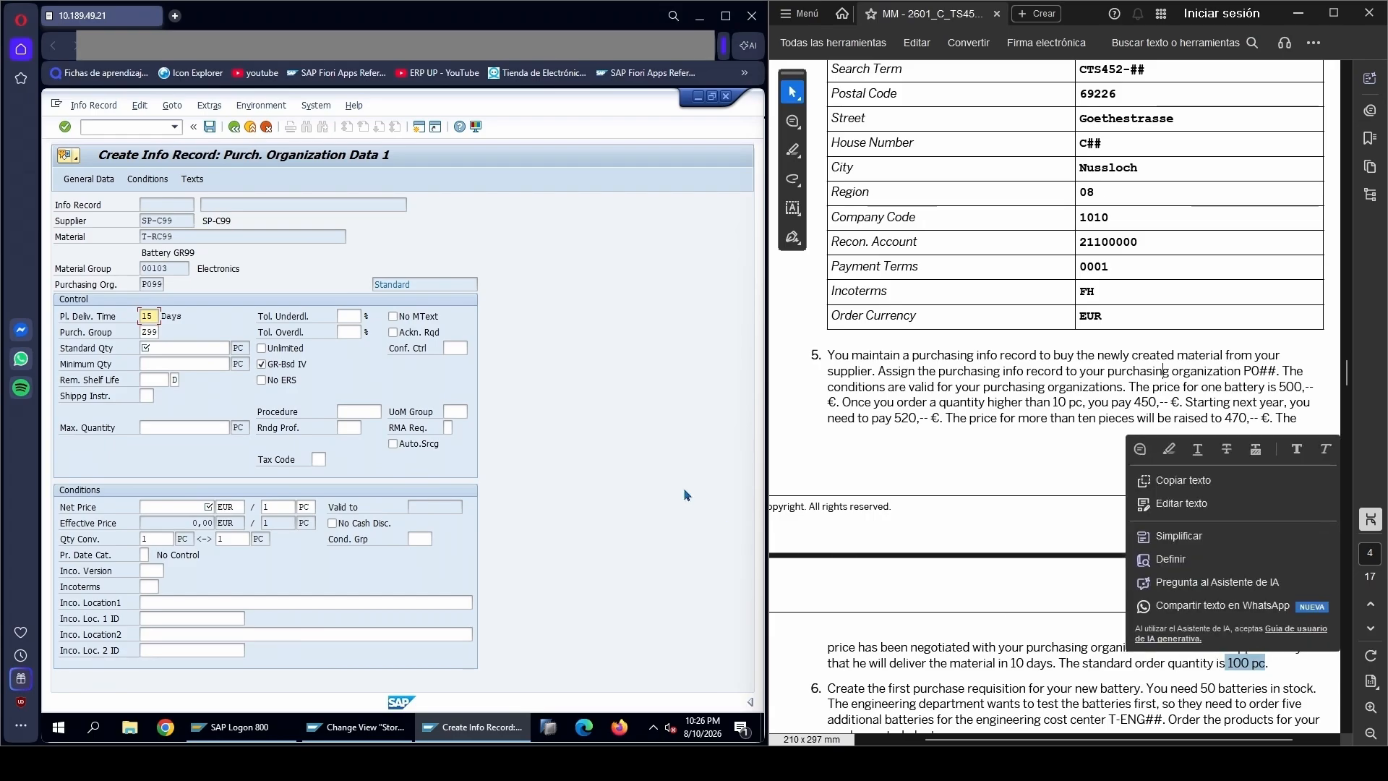
{"action": "left_click", "coordinate": [73, 351]}
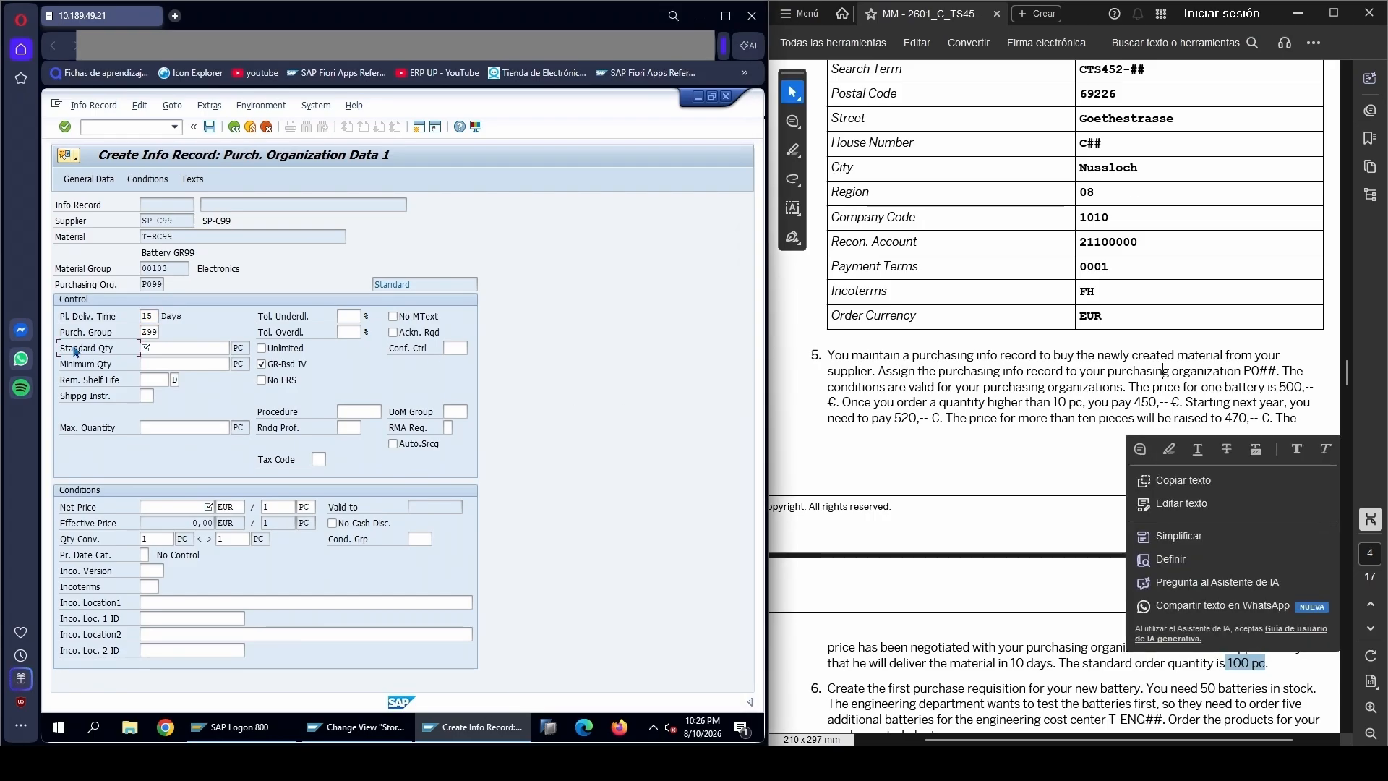
{"action": "left_click", "coordinate": [170, 348]}
{"action": "type", "text": "100"}
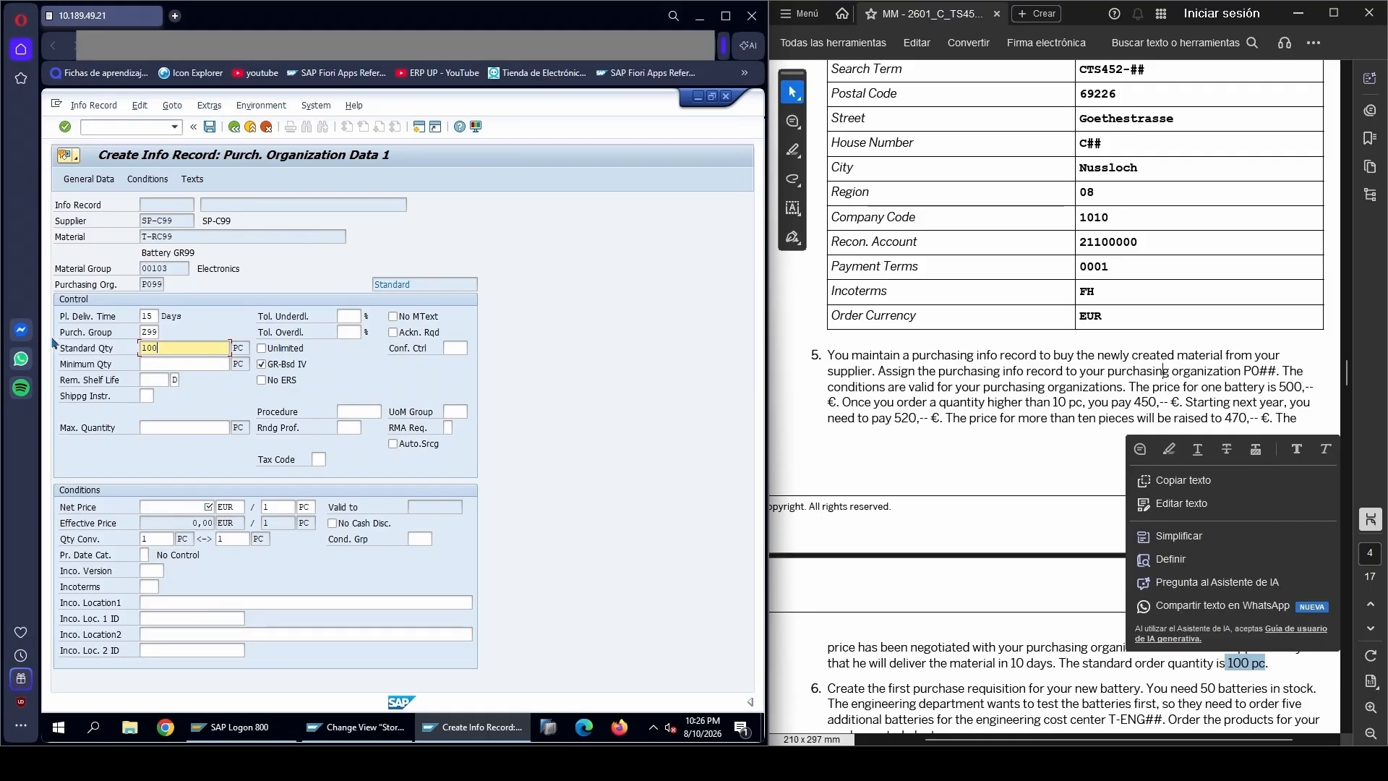
Set the planned delivery time to 10 days and the net price to 500 EUR per piece
{"action": "left_click_drag", "start_coordinate": [154, 313], "coordinate": [128, 316]}
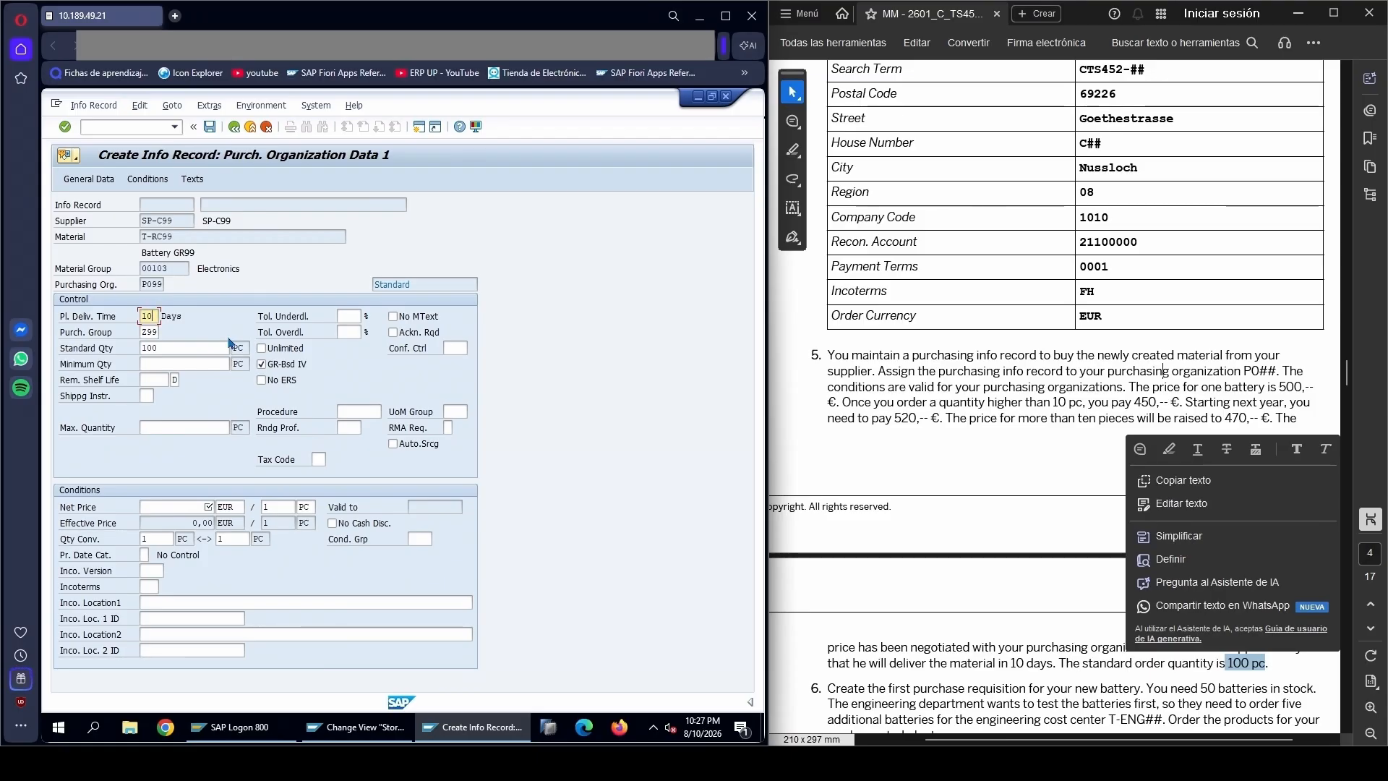
{"action": "left_click", "coordinate": [940, 587]}
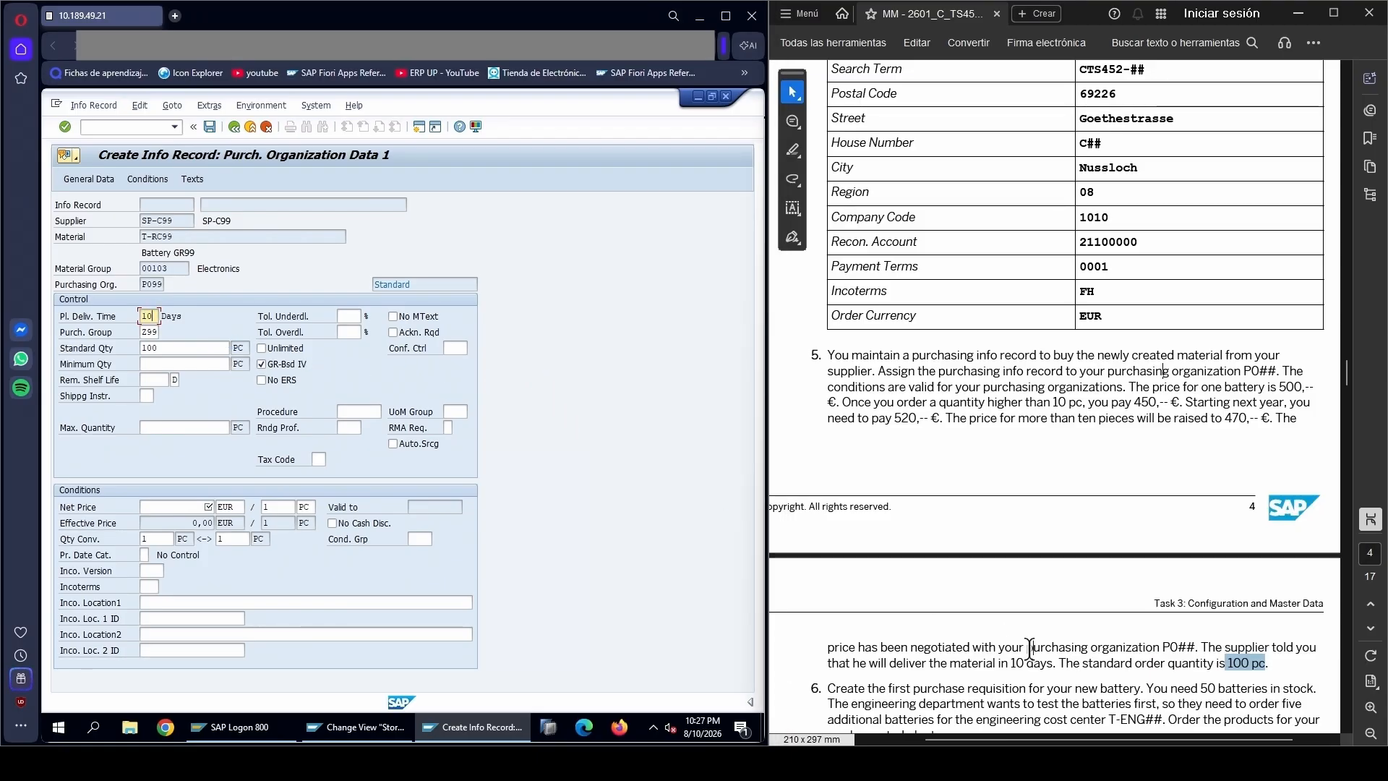
{"action": "left_click", "coordinate": [155, 507]}
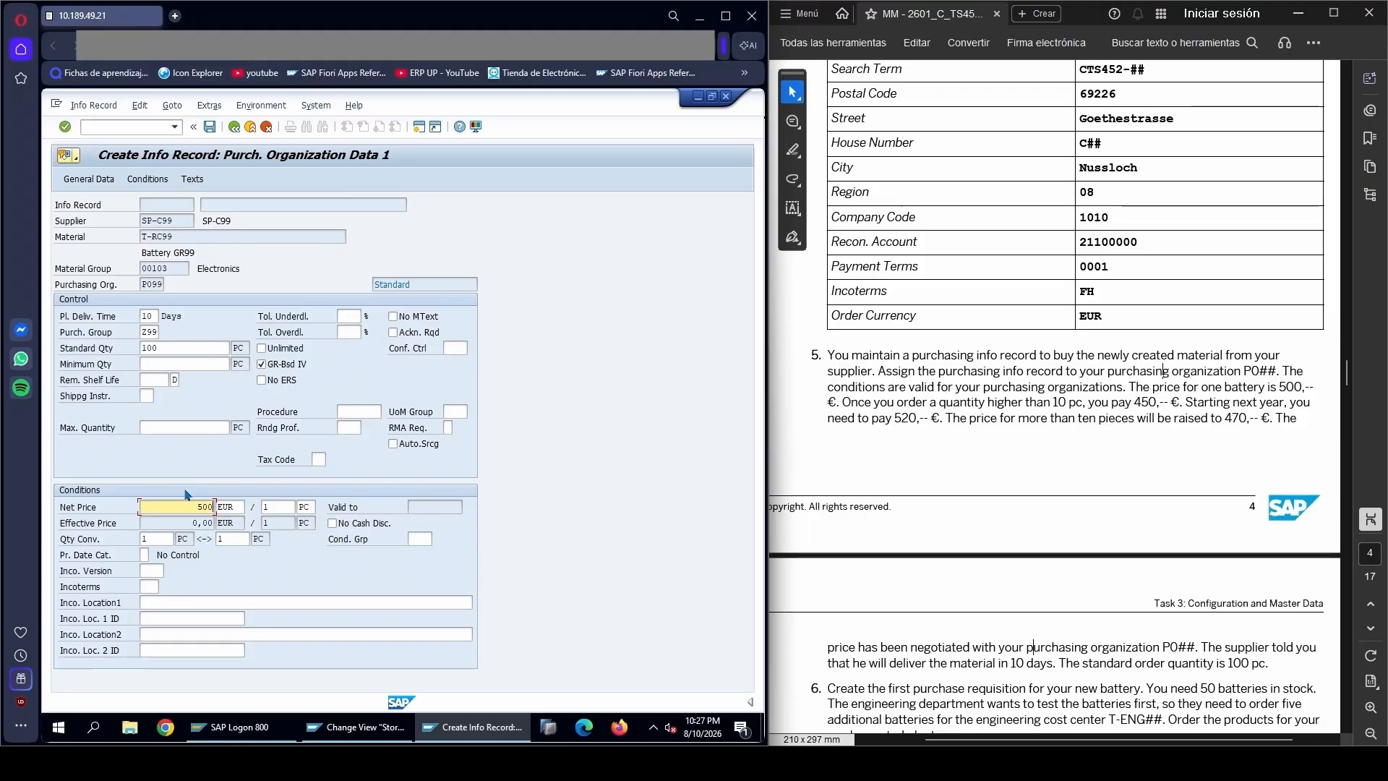
Add a quantity scale of 450 EUR from 10 PC to the PB00 gross price condition and save the info record
{"action": "left_click", "coordinate": [149, 182]}
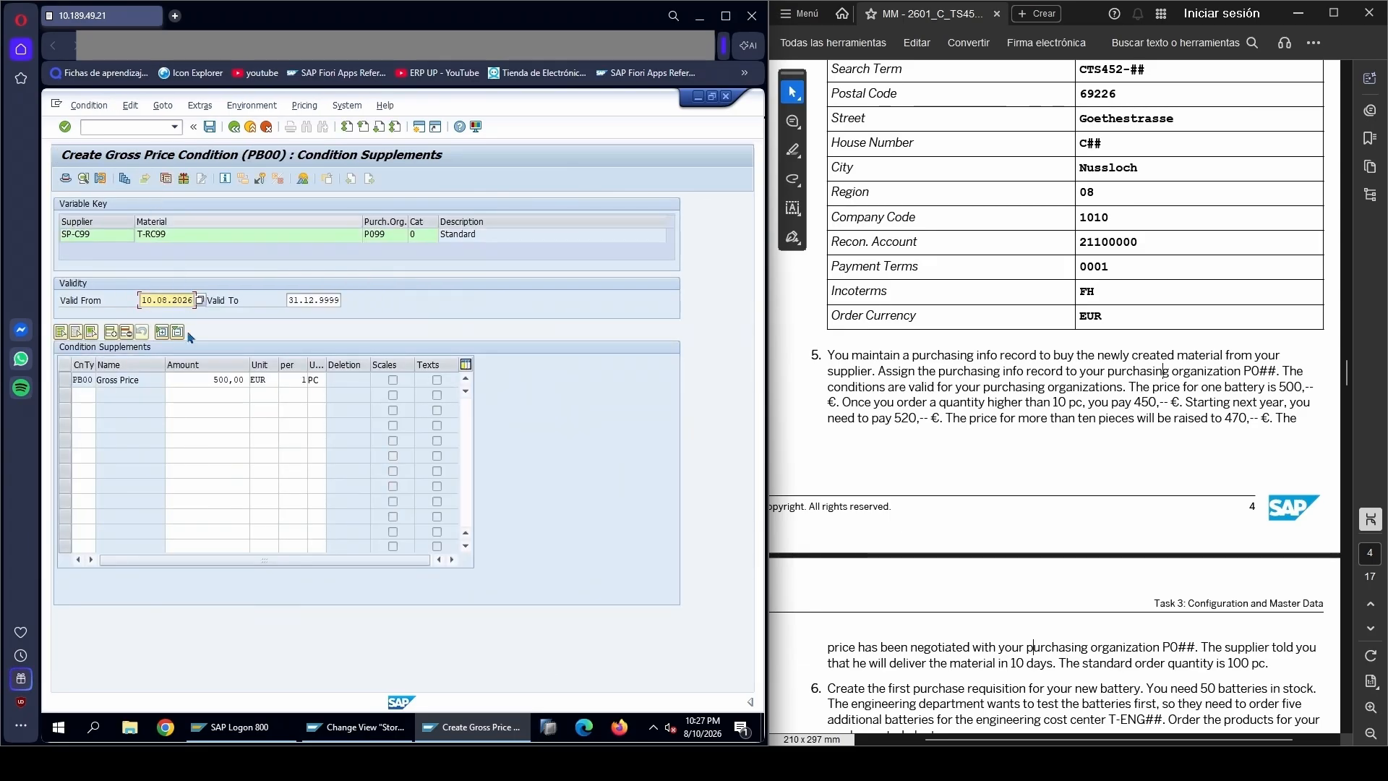
{"action": "left_click", "coordinate": [65, 381]}
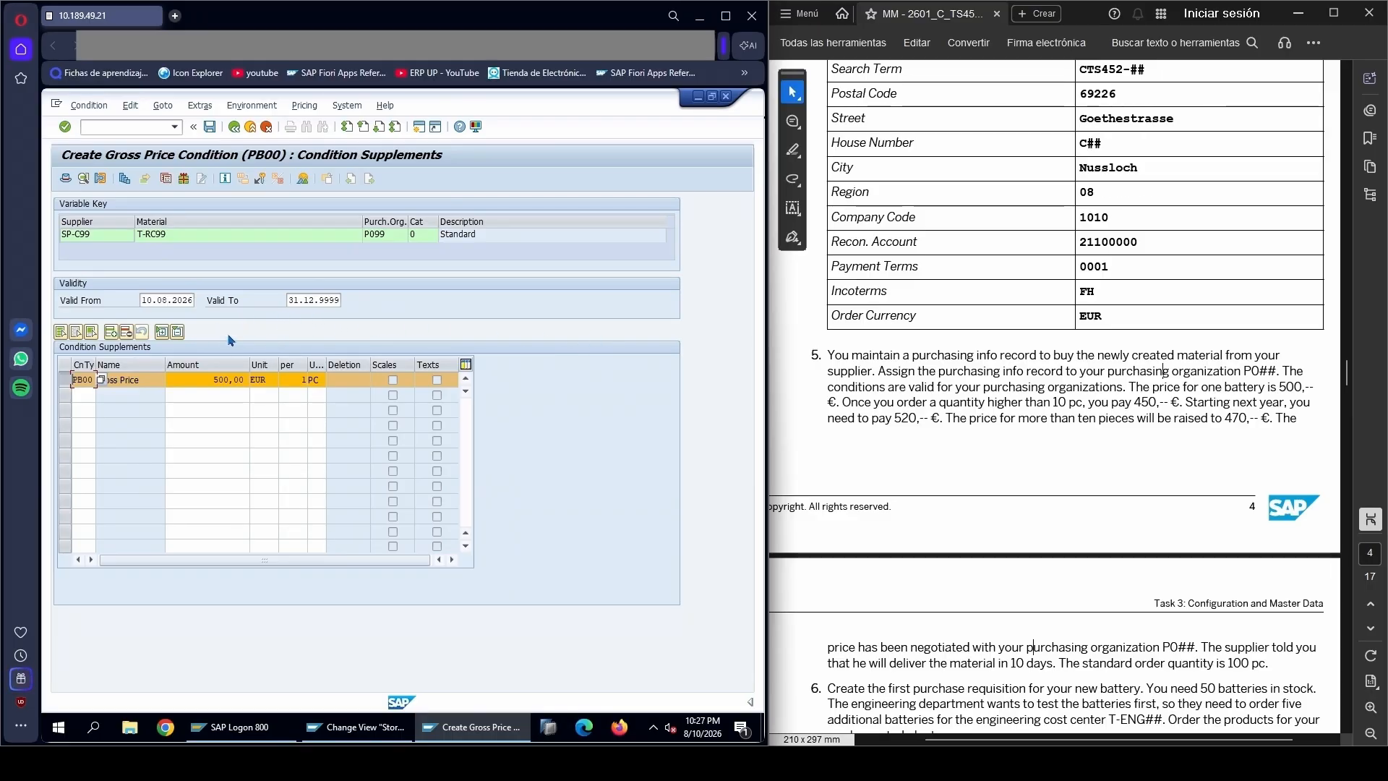
{"action": "left_click", "coordinate": [125, 180]}
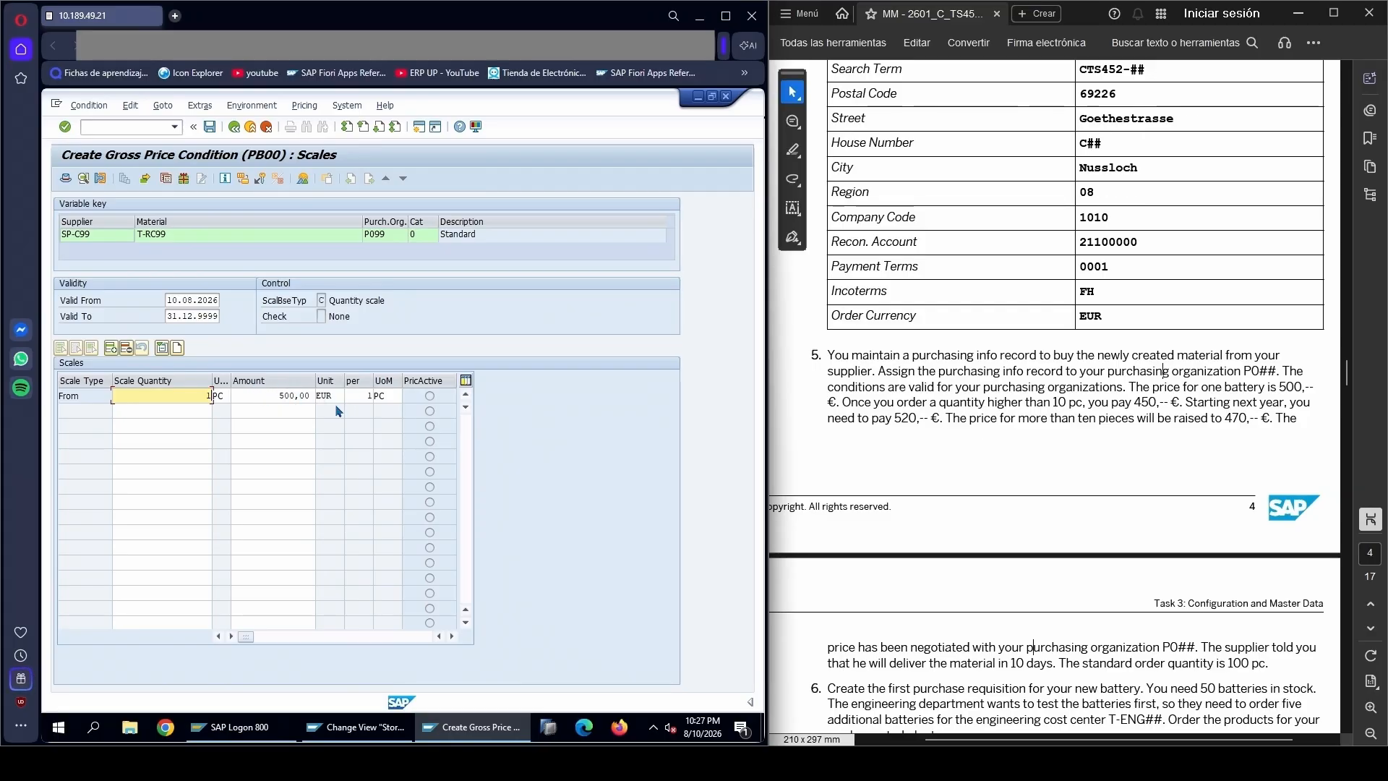
{"action": "left_click", "coordinate": [191, 409]}
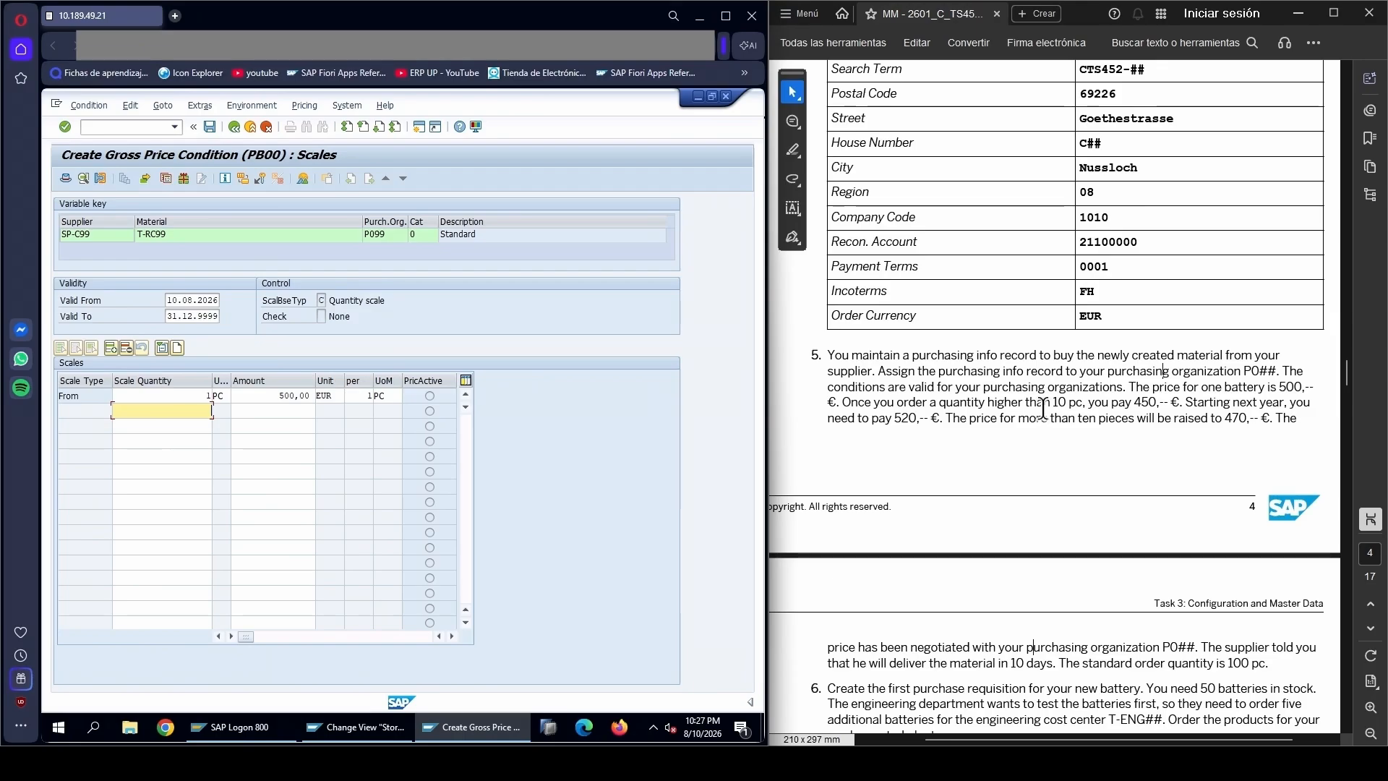
{"action": "left_click_drag", "start_coordinate": [1053, 402], "coordinate": [1082, 403]}
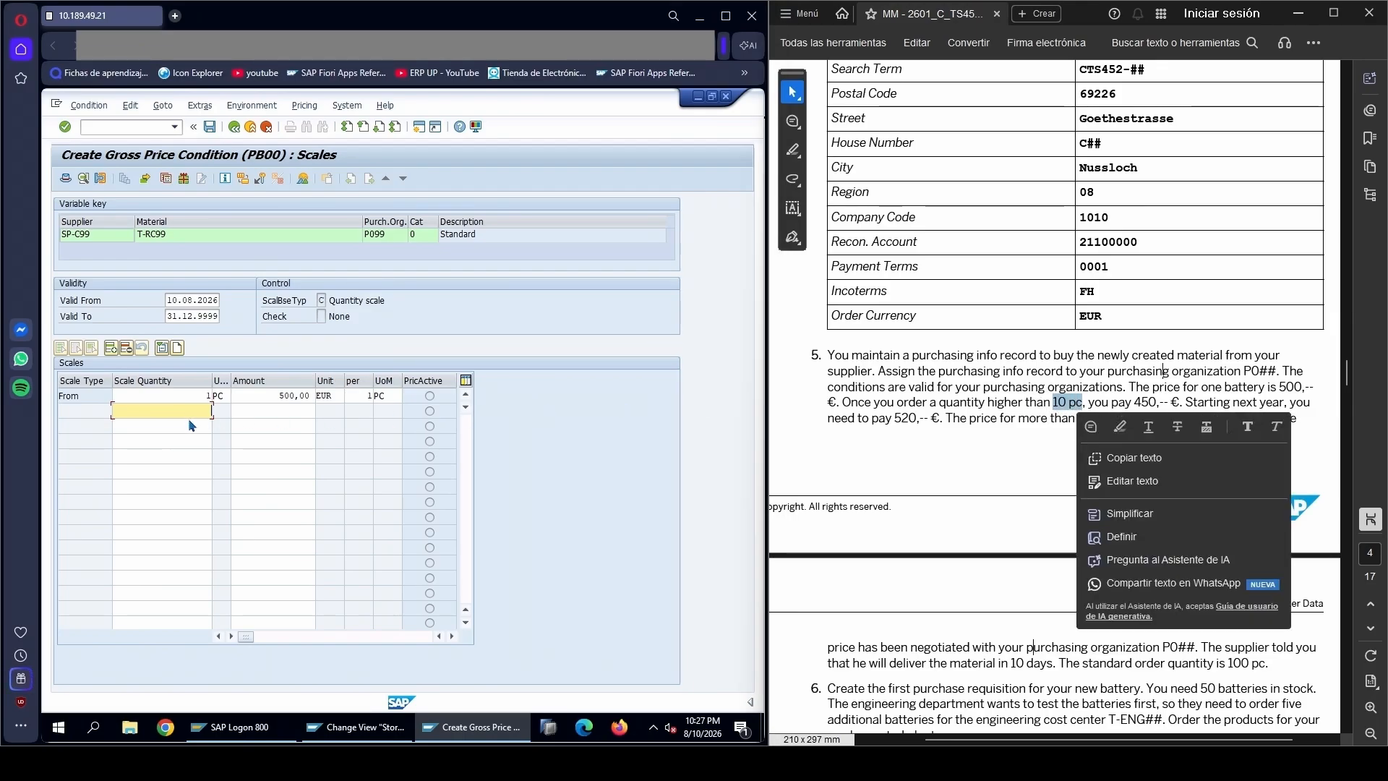
{"action": "type", "text": "10"}
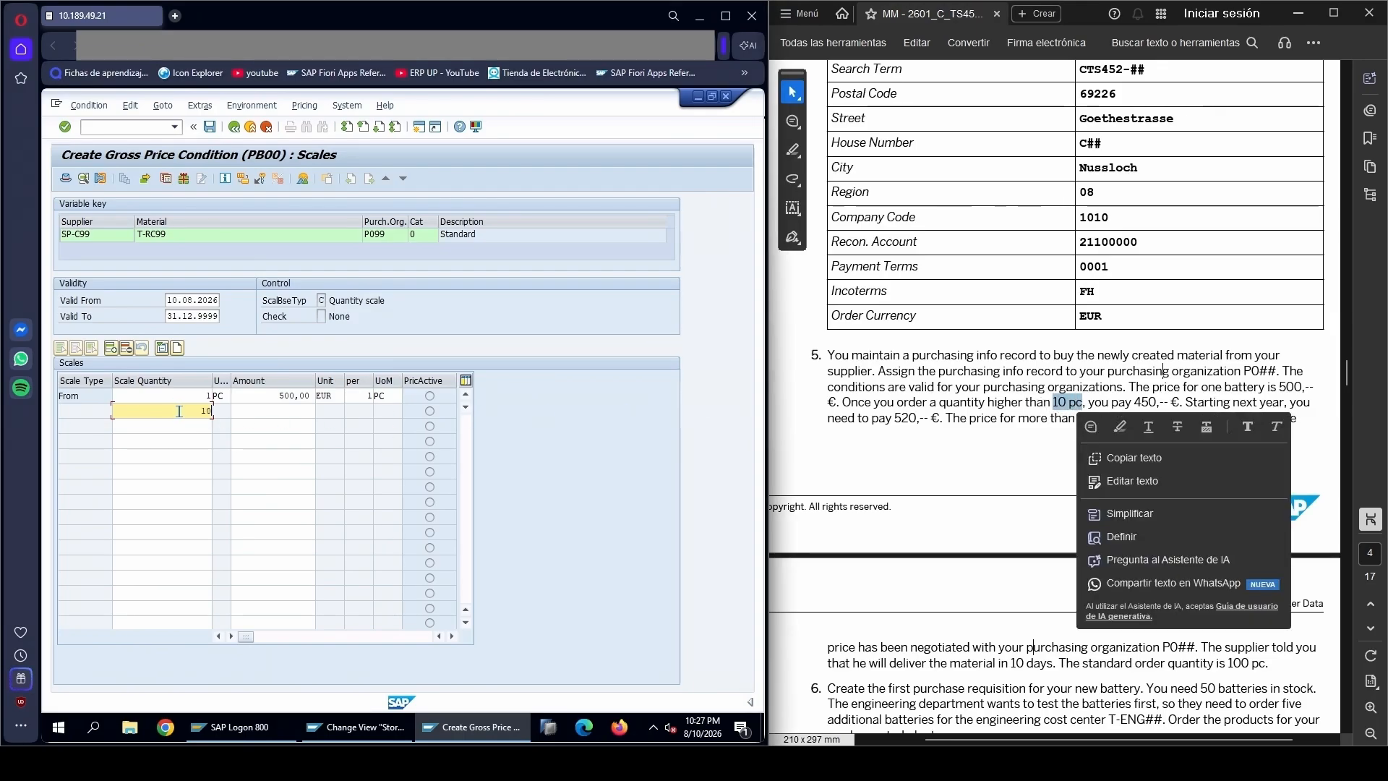
{"action": "left_click", "coordinate": [285, 413]}
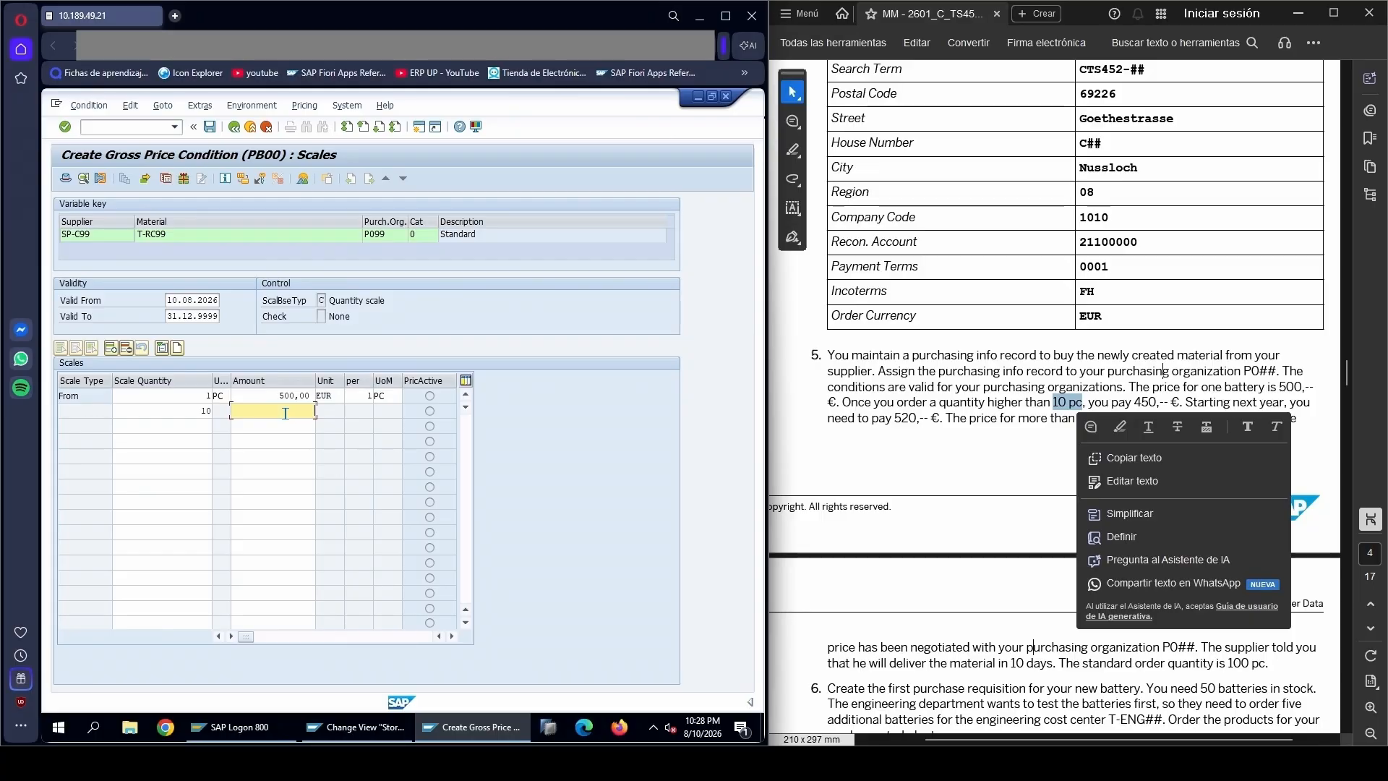
{"action": "type", "text": "450"}
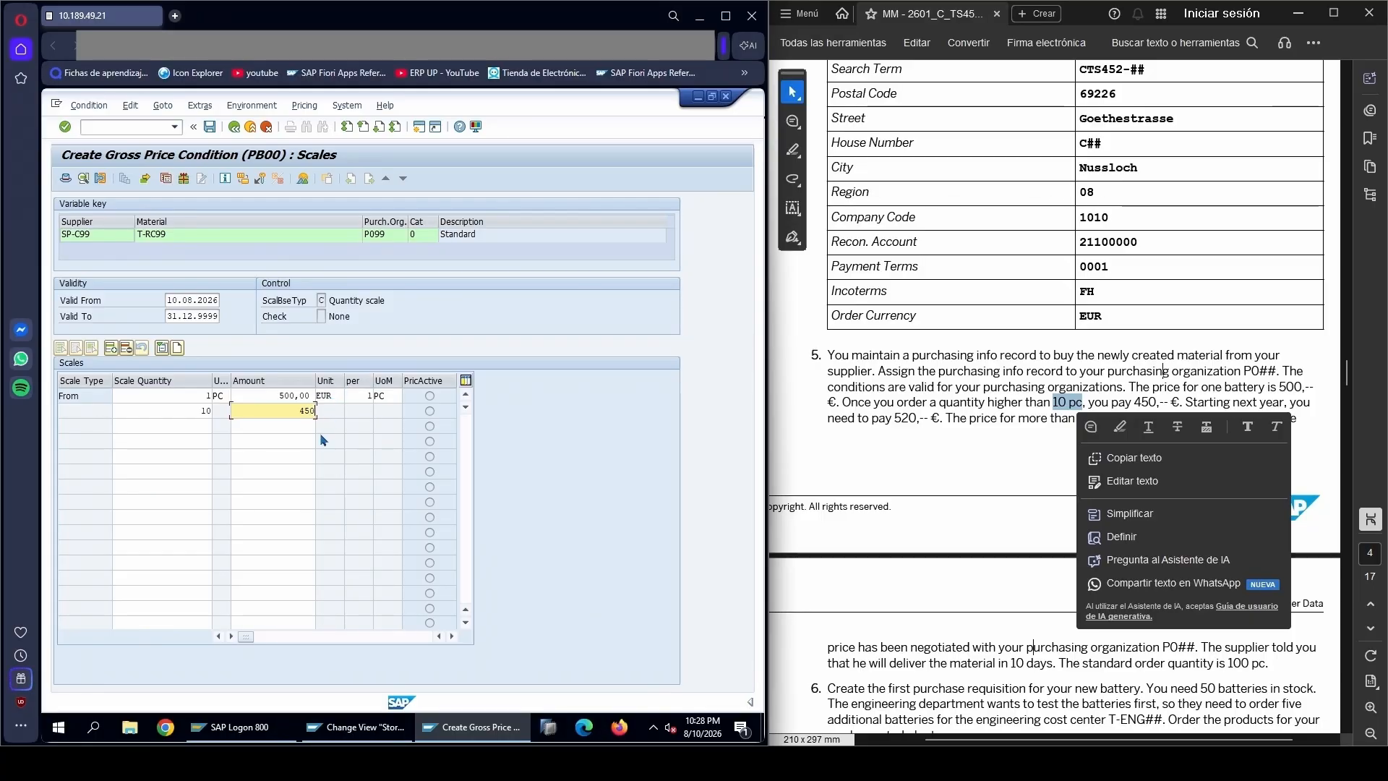
{"action": "key", "text": "Return"}
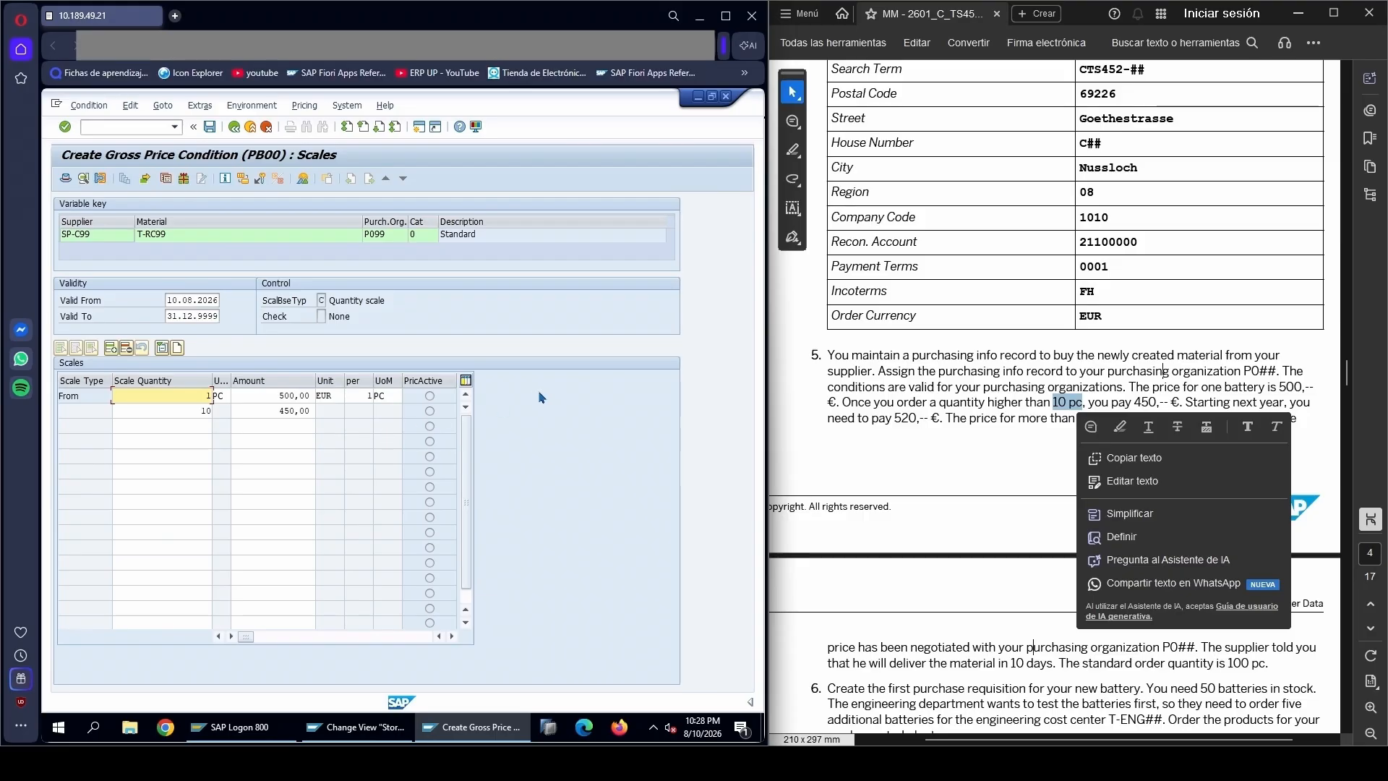
{"action": "left_click", "coordinate": [1042, 383]}
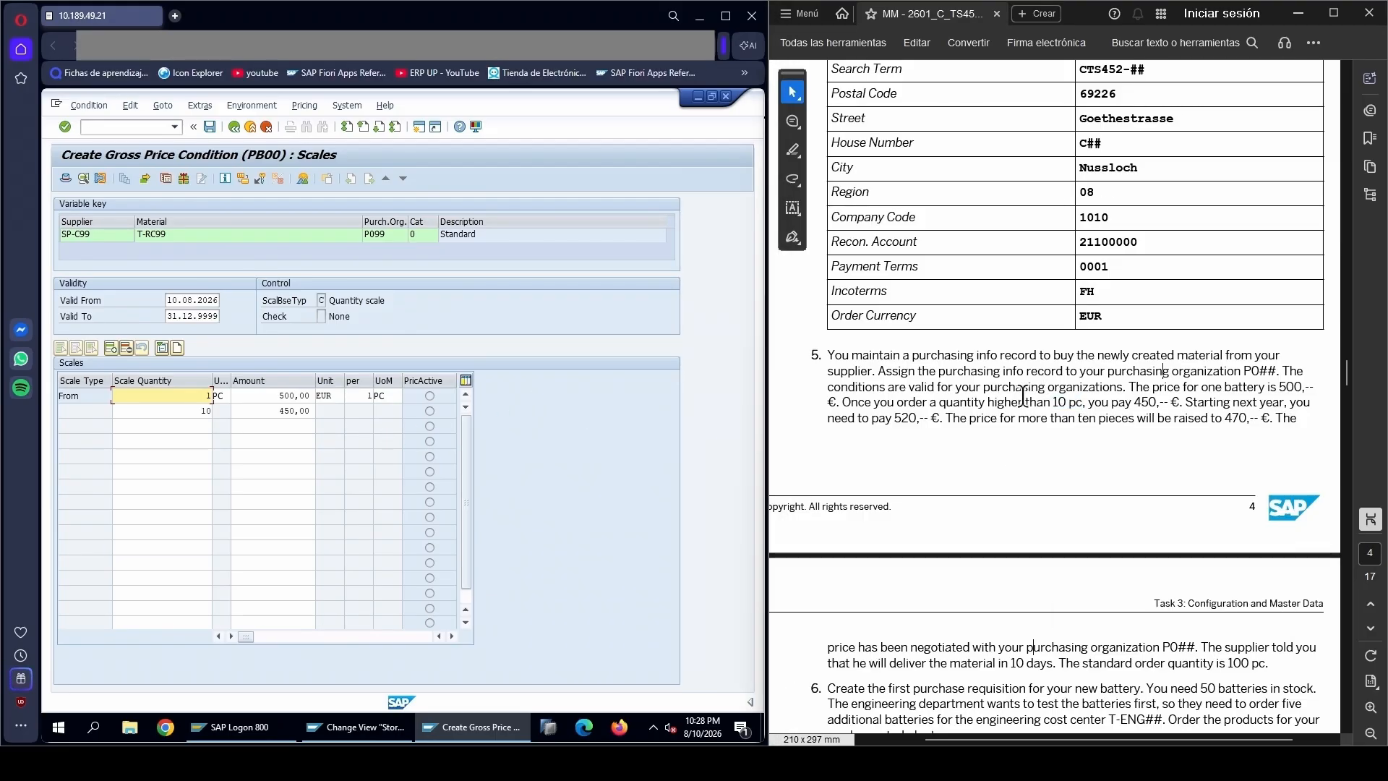
{"action": "left_click", "coordinate": [209, 129]}
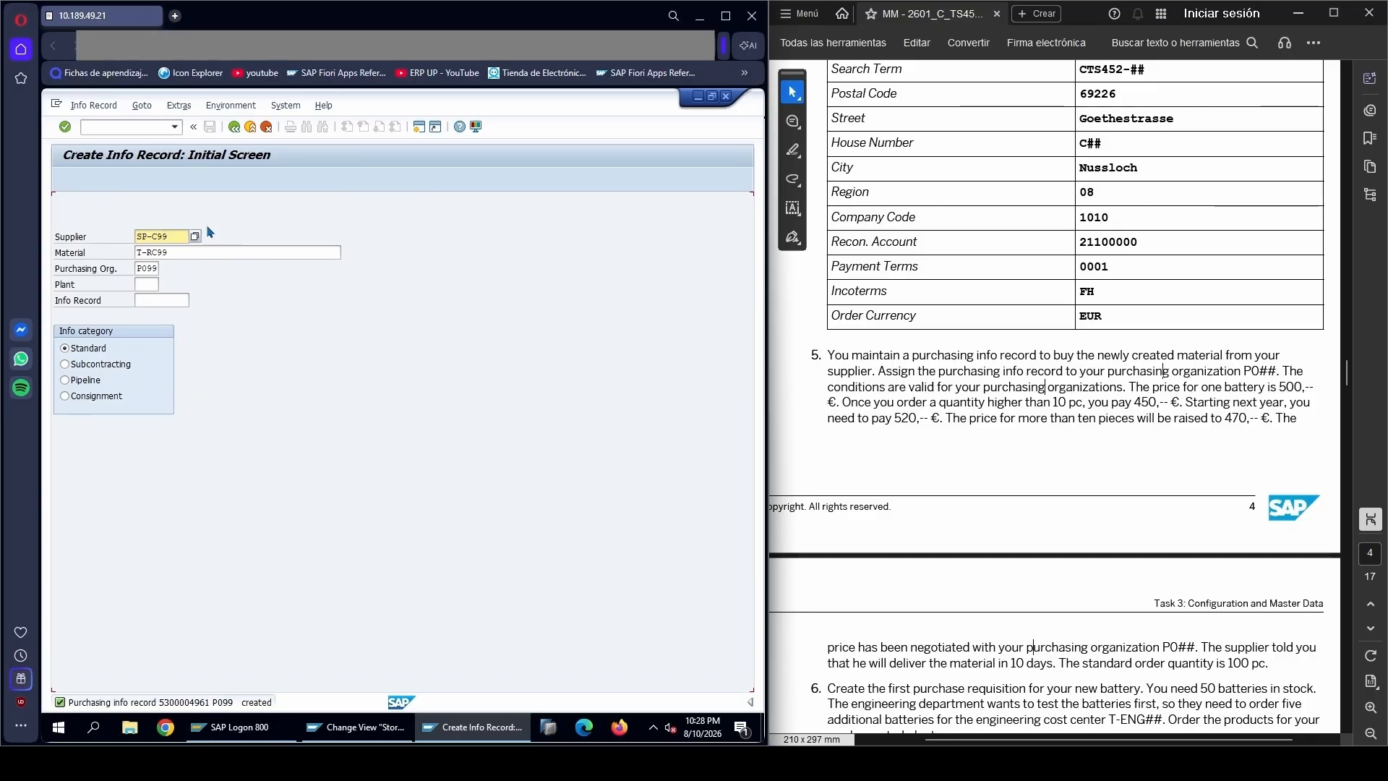
Open the saved info record in change mode and create a new validity period with reference to its existing conditions
{"action": "left_click", "coordinate": [94, 107]}
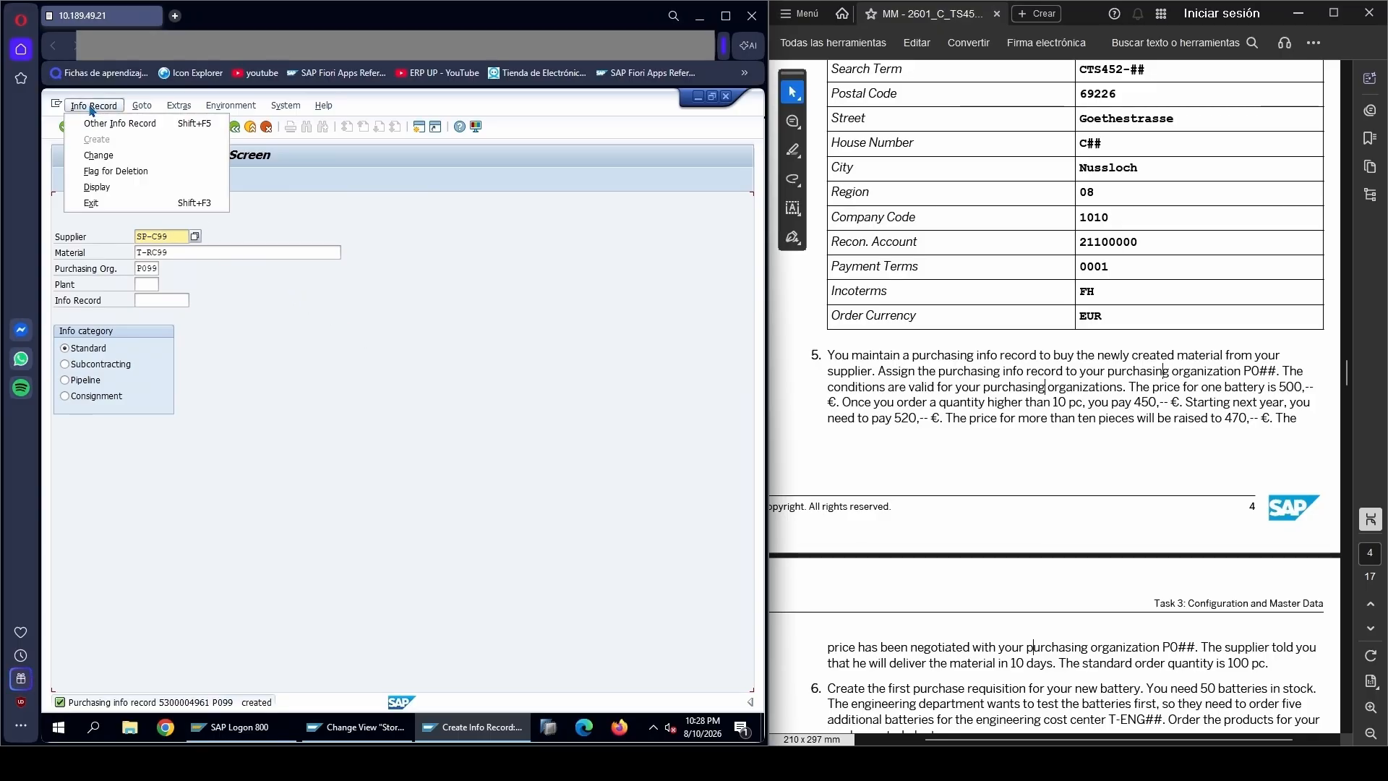
{"action": "left_click", "coordinate": [106, 159]}
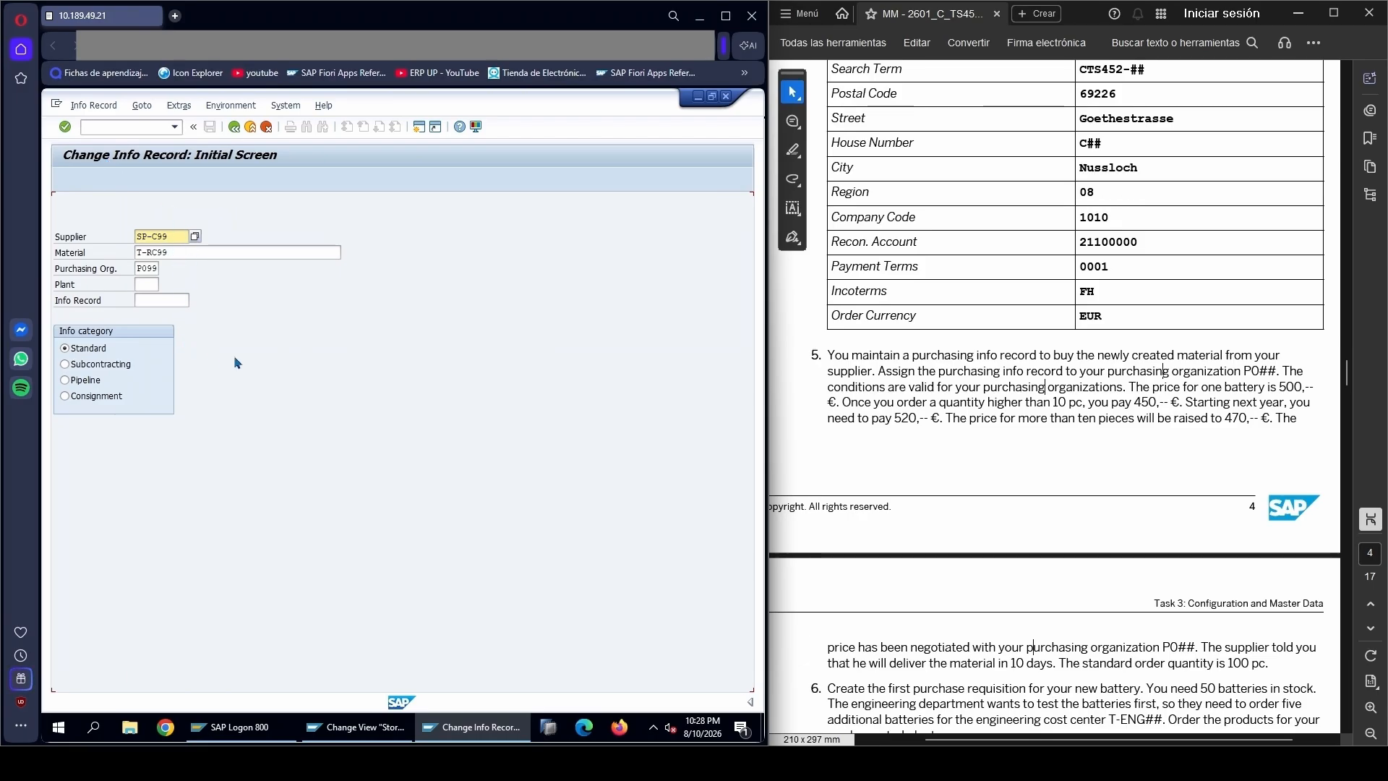
{"action": "key", "text": "Return"}
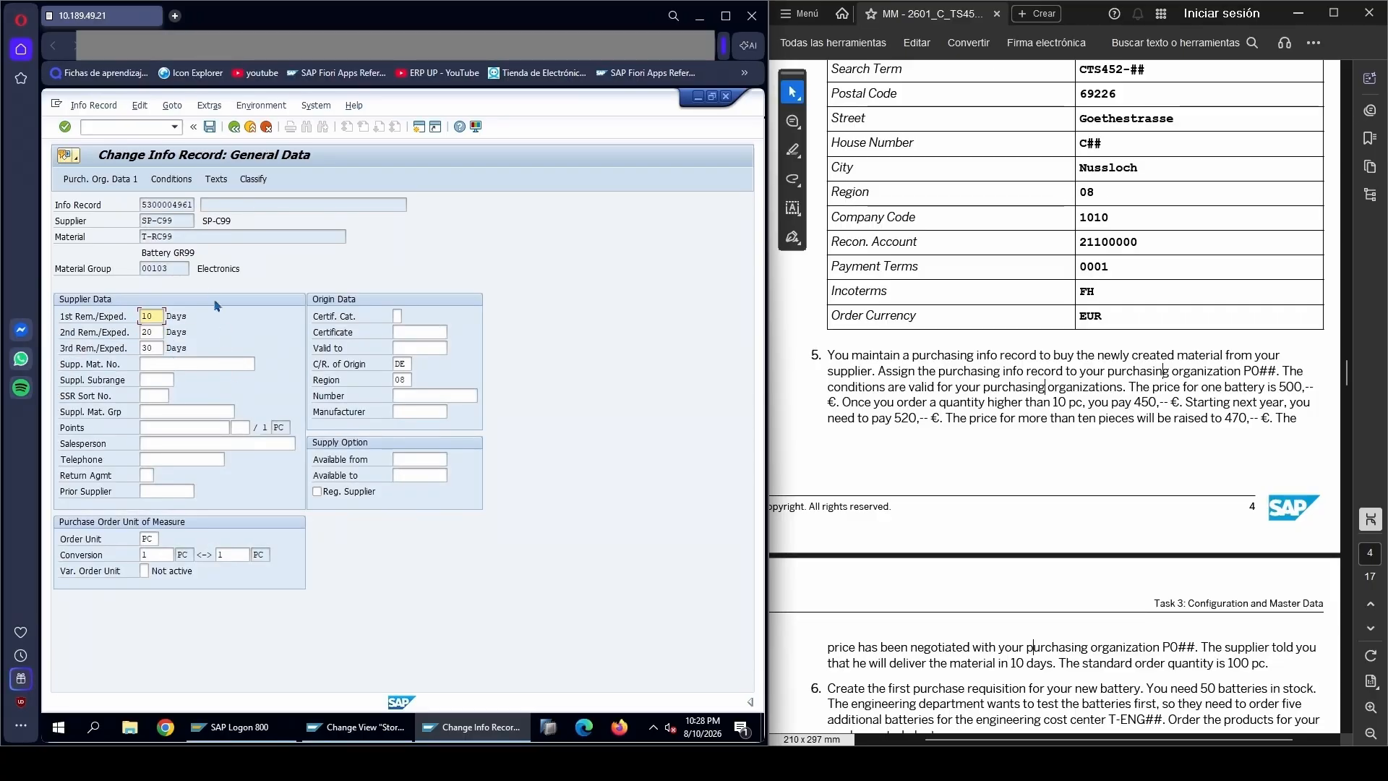
{"action": "left_click", "coordinate": [171, 179]}
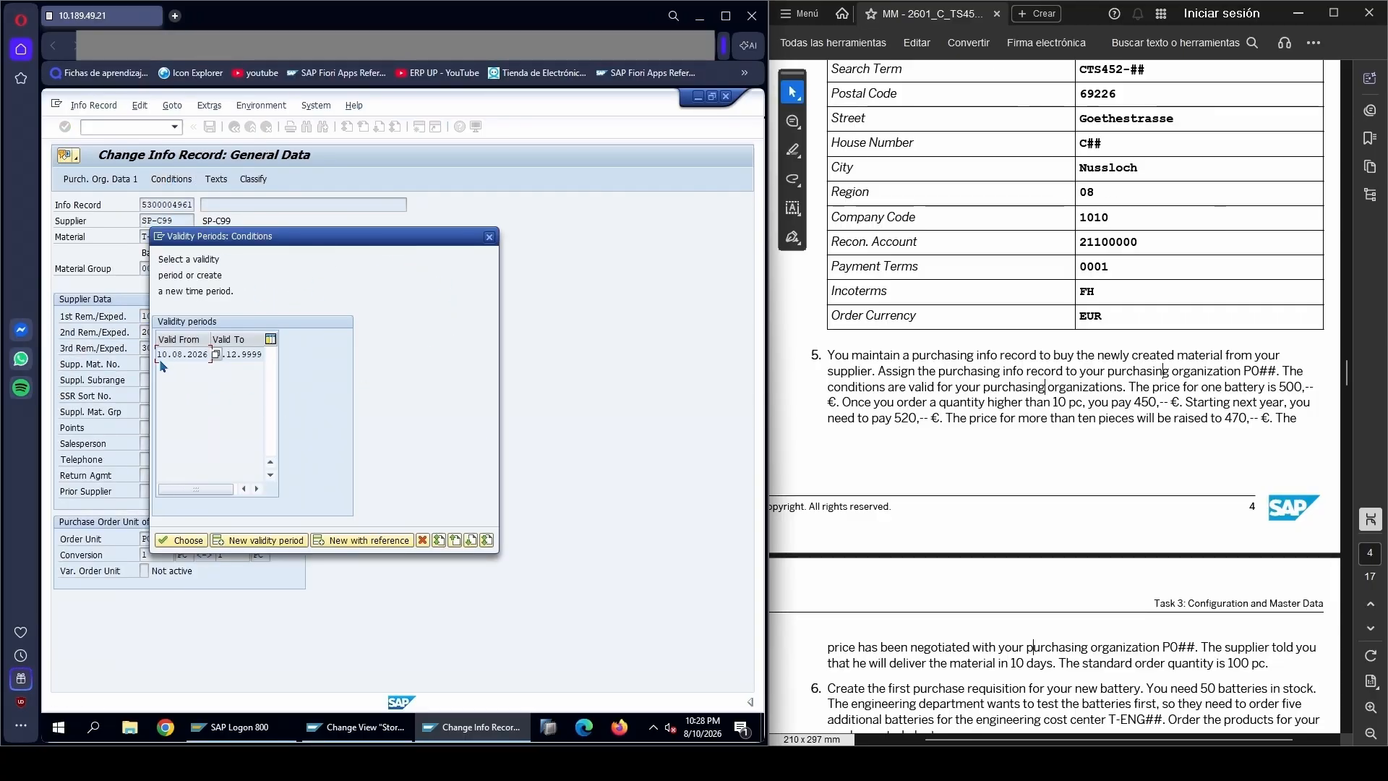
{"action": "left_click", "coordinate": [237, 354]}
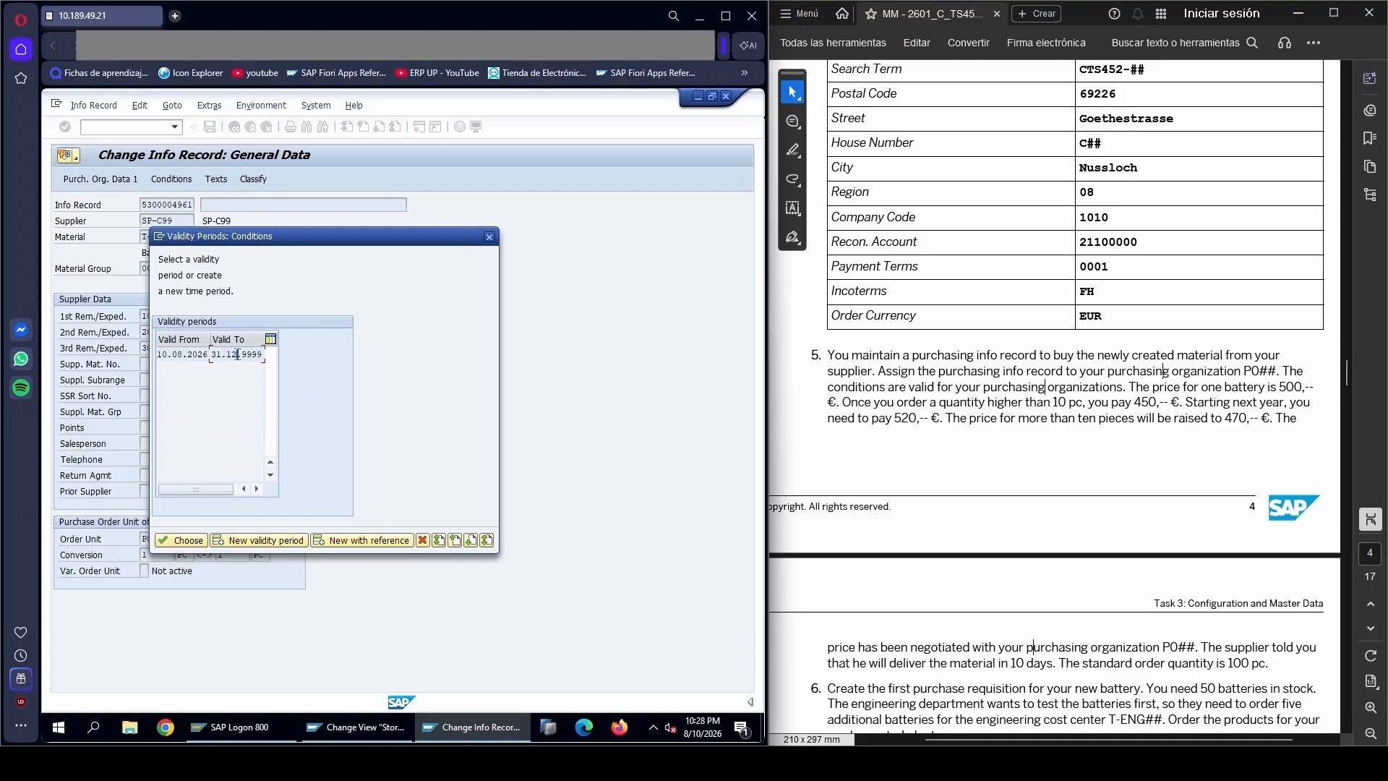
{"action": "left_click", "coordinate": [359, 542]}
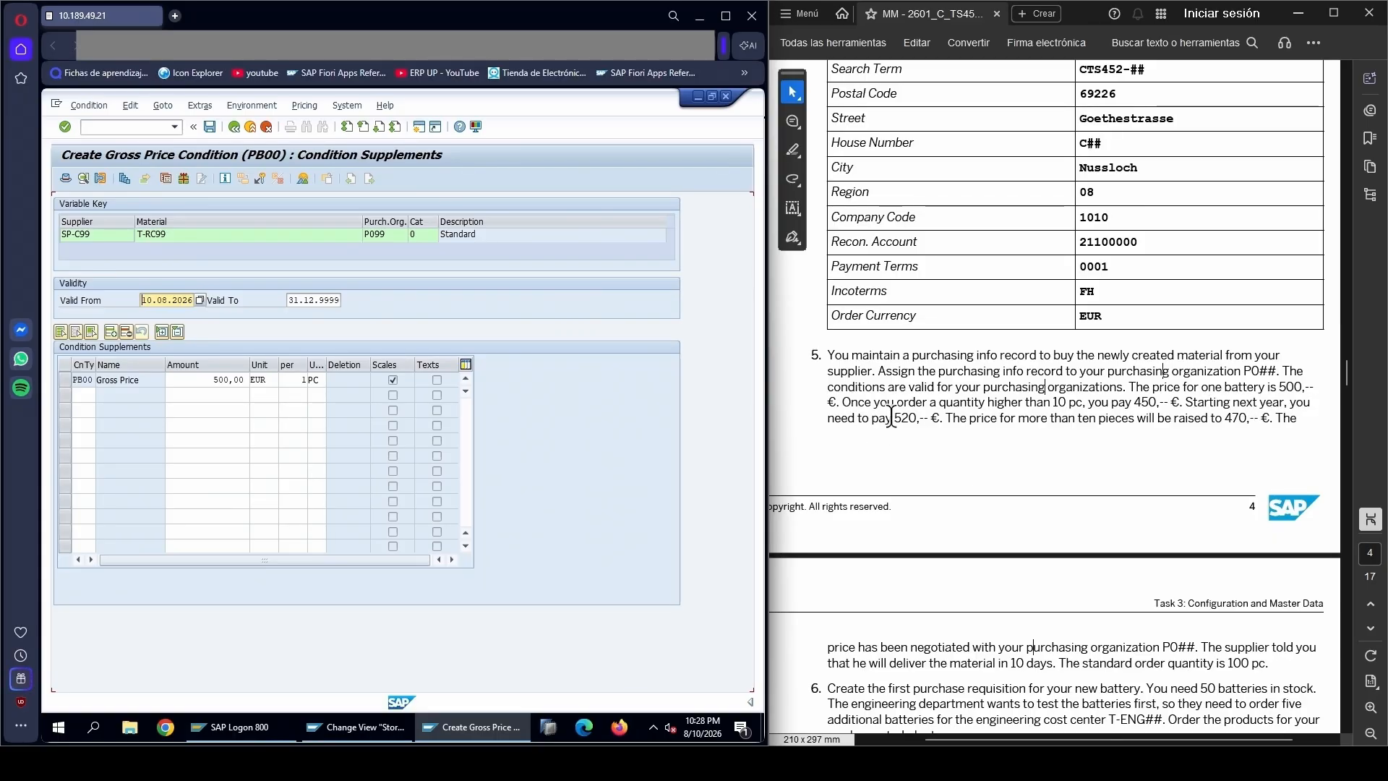
Look up next year's single-piece price and the price for more than ten pieces in task 5 of the PDF
{"action": "left_click_drag", "start_coordinate": [894, 417], "coordinate": [915, 418]}
{"action": "right_click", "coordinate": [915, 418]}
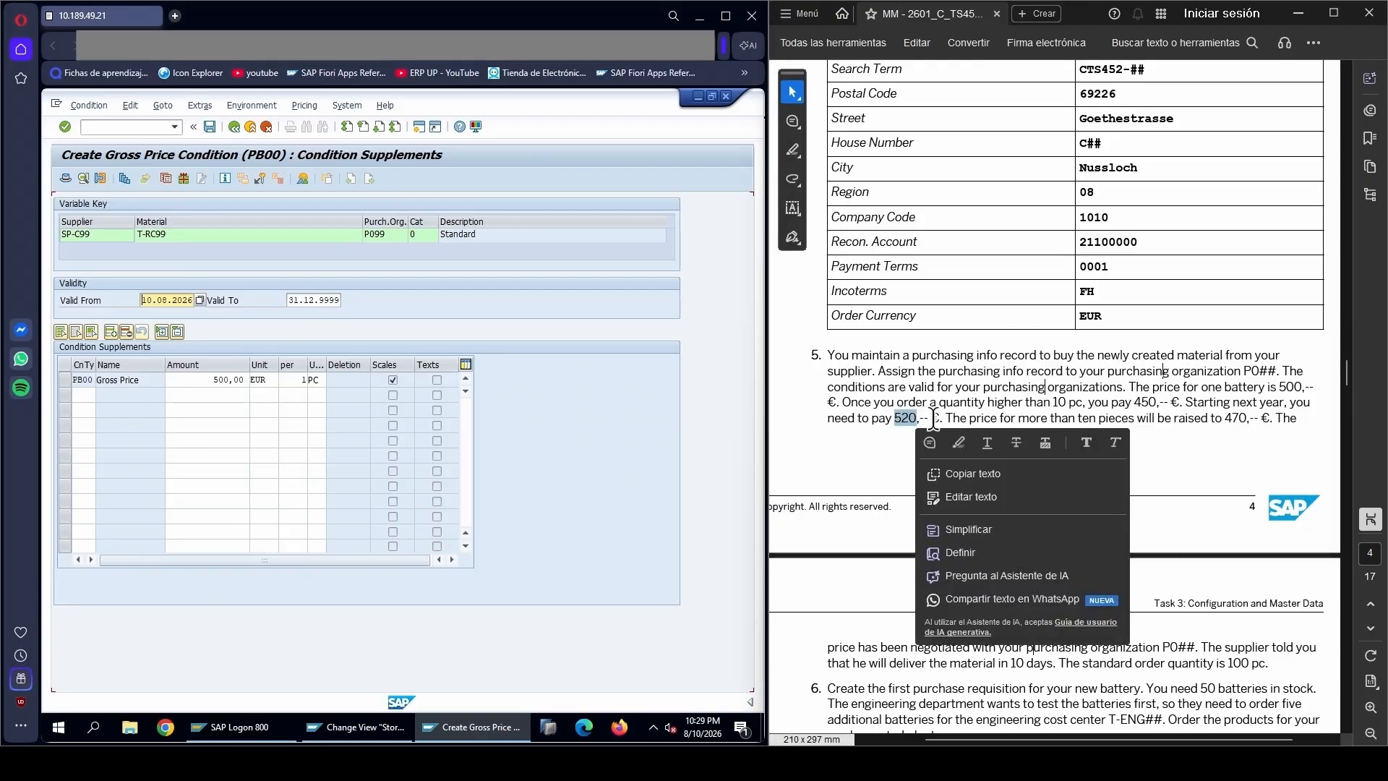
{"action": "left_click", "coordinate": [933, 418]}
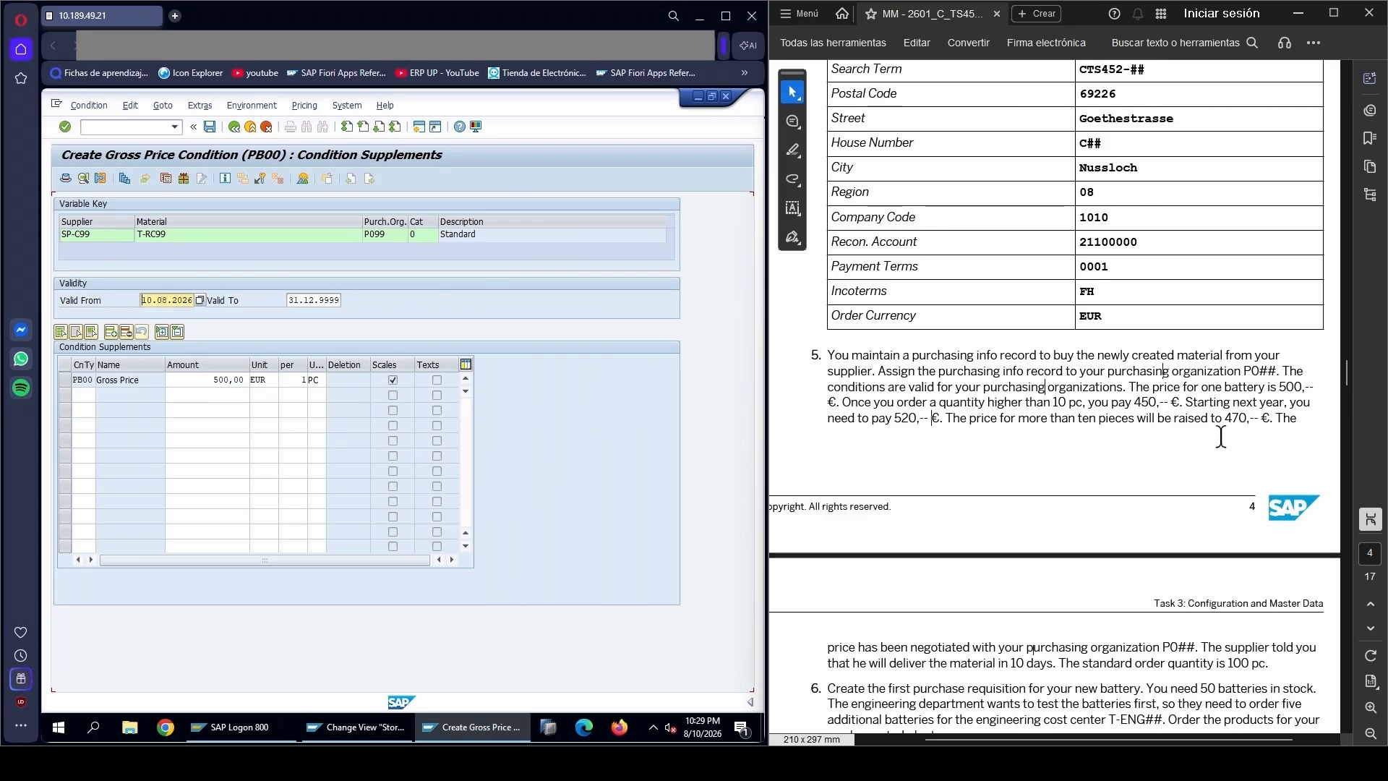
{"action": "left_click_drag", "start_coordinate": [1226, 419], "coordinate": [1245, 417]}
{"action": "left_click", "coordinate": [1193, 421]}
Open the scales of the PB00 gross price condition and set the validity start date to 01.01.2027
{"action": "left_click", "coordinate": [85, 380]}
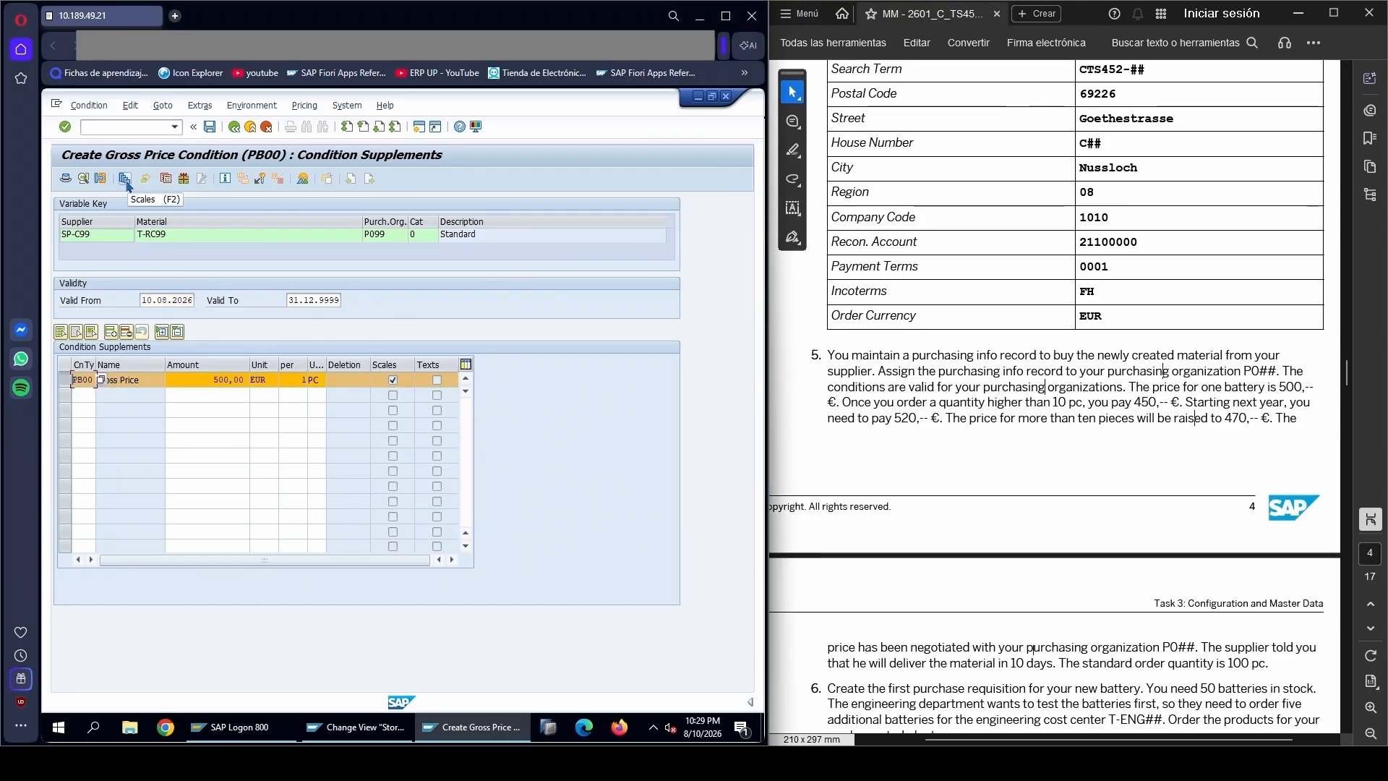
{"action": "left_click", "coordinate": [125, 182]}
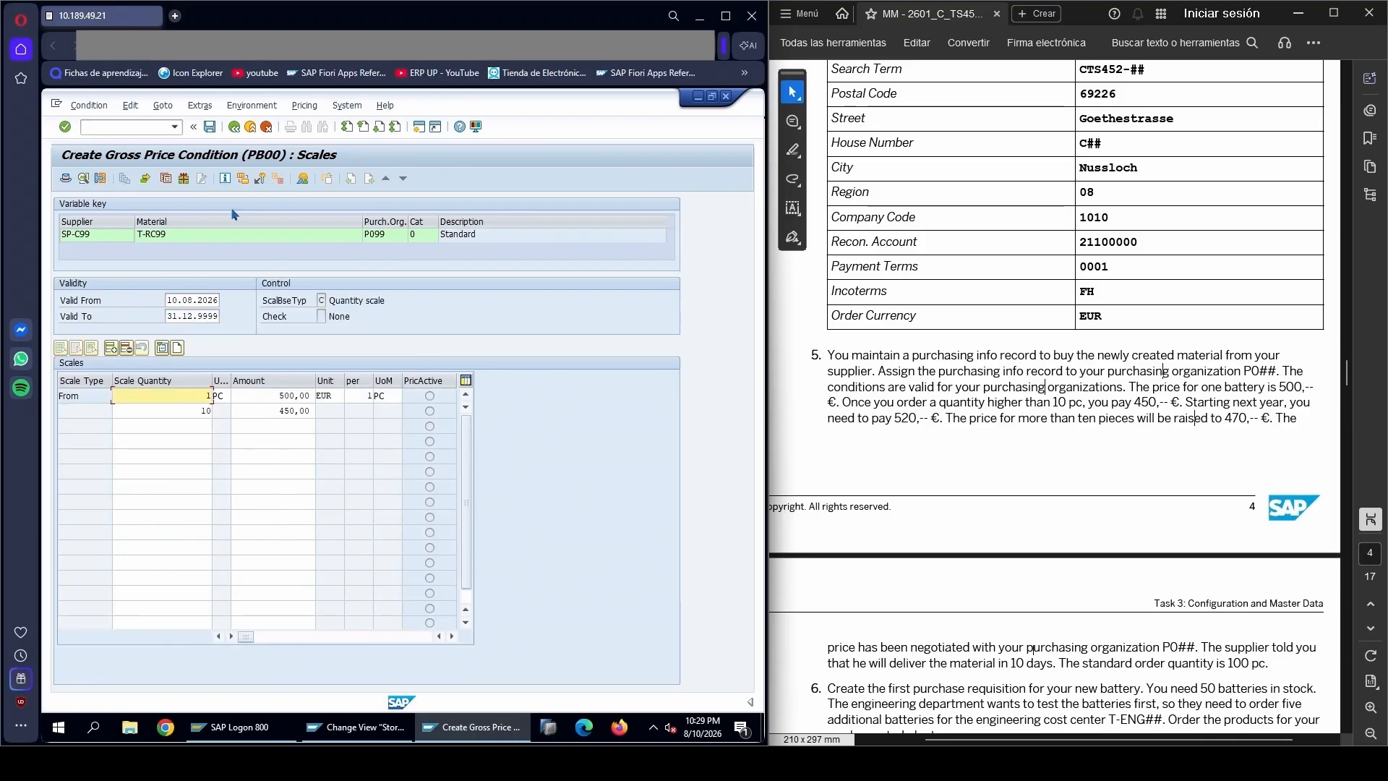
{"action": "left_click_drag", "start_coordinate": [217, 299], "coordinate": [156, 307]}
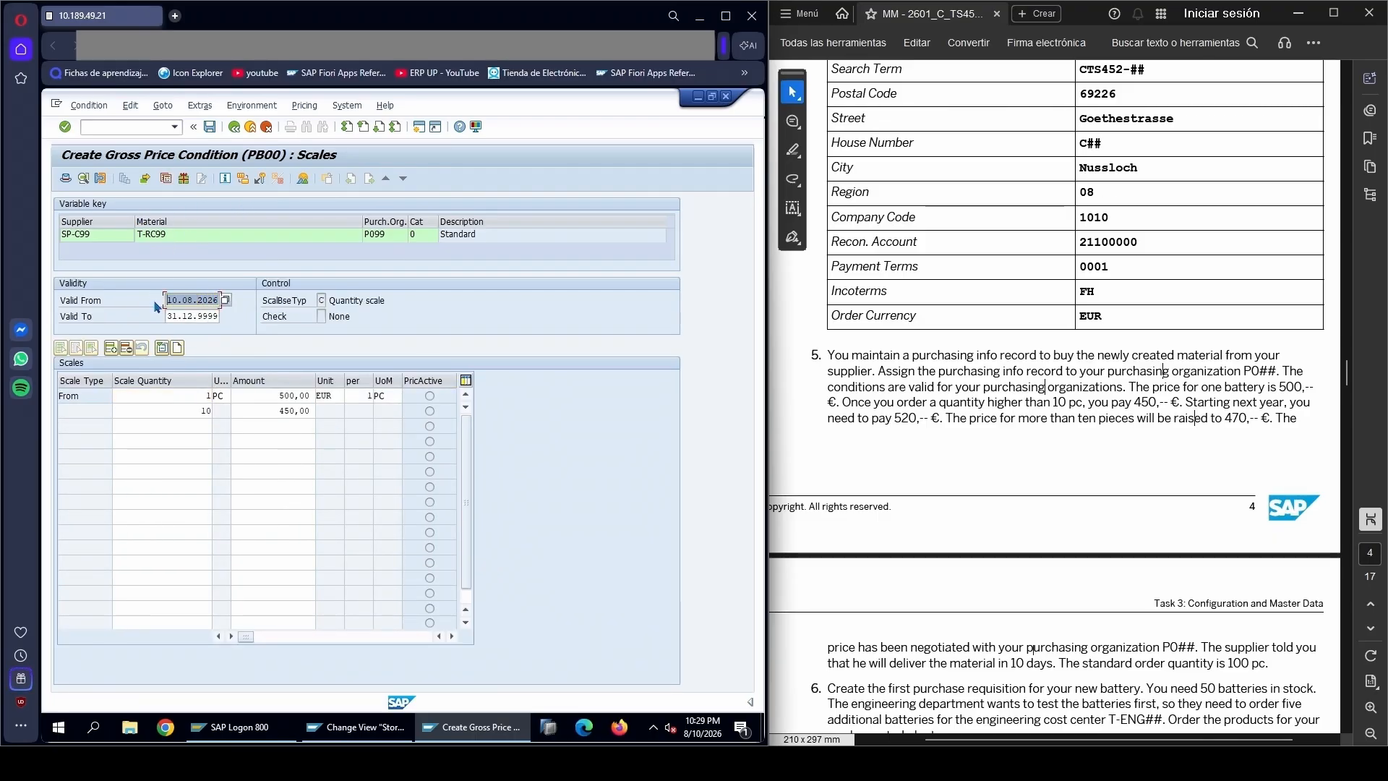
{"action": "type", "text": "01"}
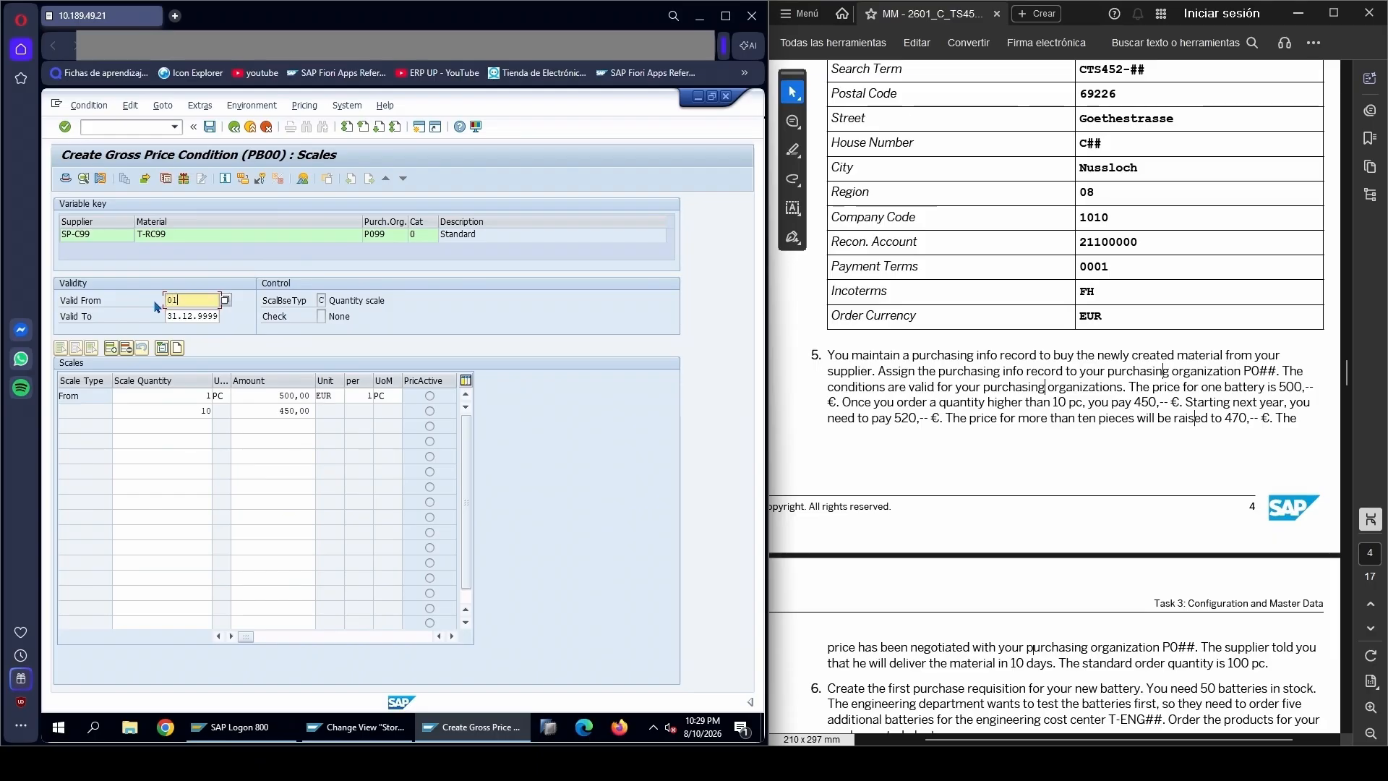
{"action": "type", "text": ".0"}
{"action": "type", "text": "1.2027"}
{"action": "key", "text": "Tab"}
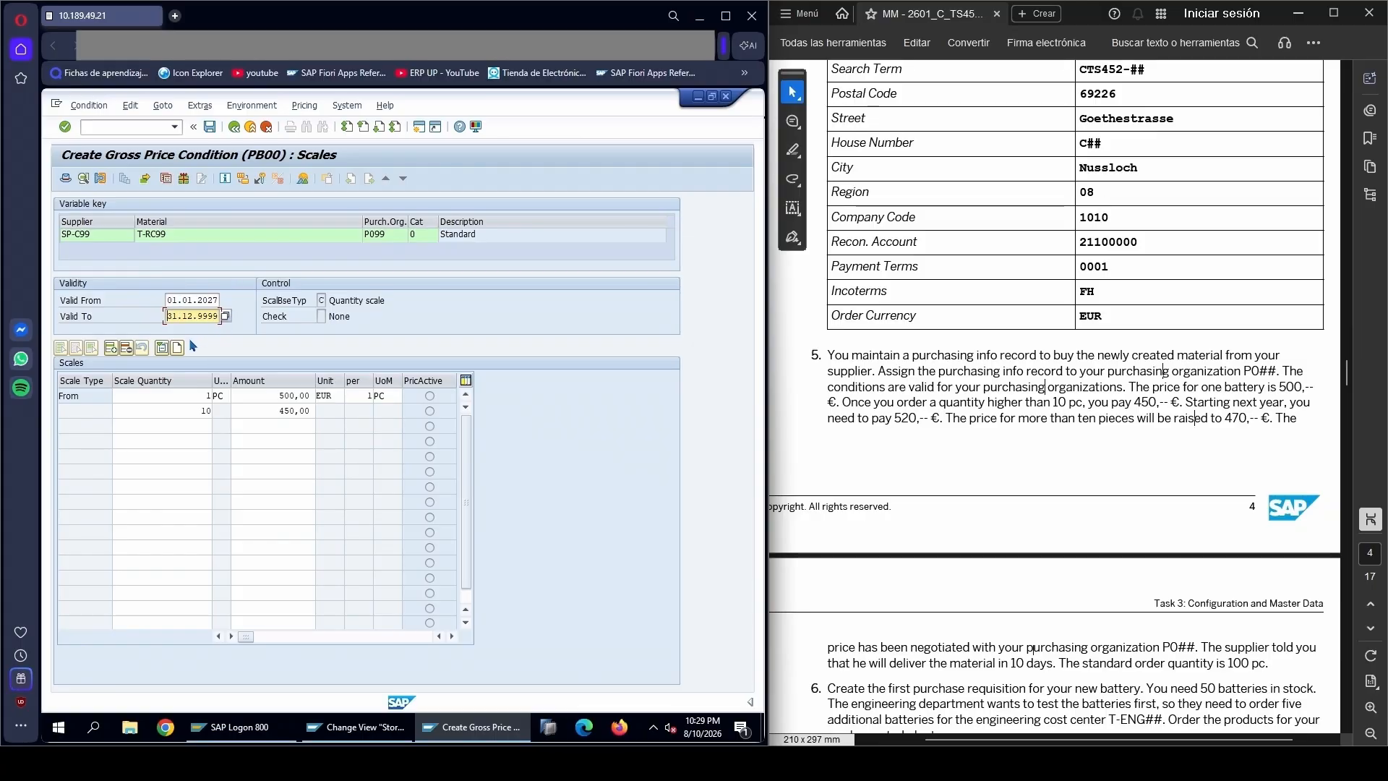
Set the scale amounts to 520 EUR from 1 PC and 470 EUR from 10 PC, and save the info record
{"action": "left_click", "coordinate": [292, 396]}
{"action": "type", "text": "20"}
{"action": "key", "text": "Delete"}
{"action": "key", "text": "Delete"}
{"action": "key", "text": "Delete"}
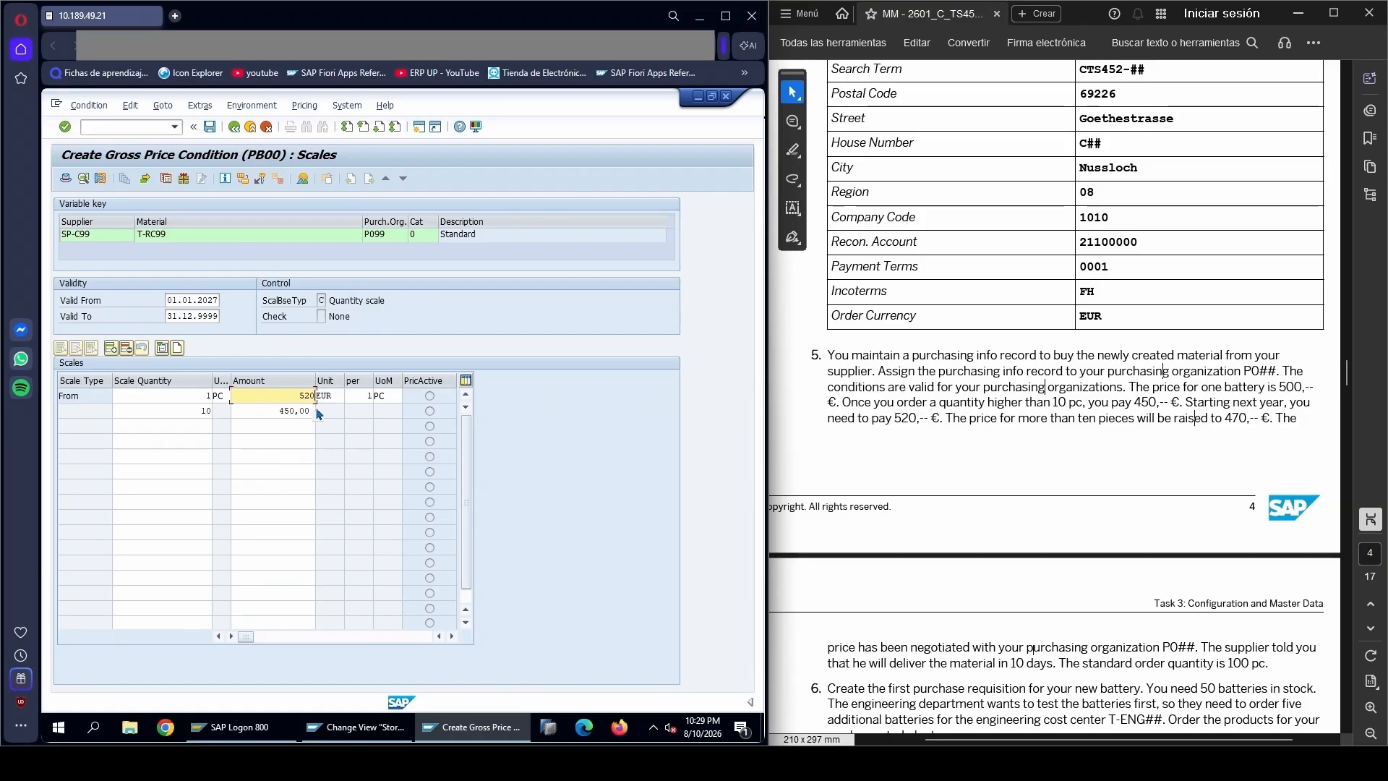
{"action": "double_click", "coordinate": [268, 411]}
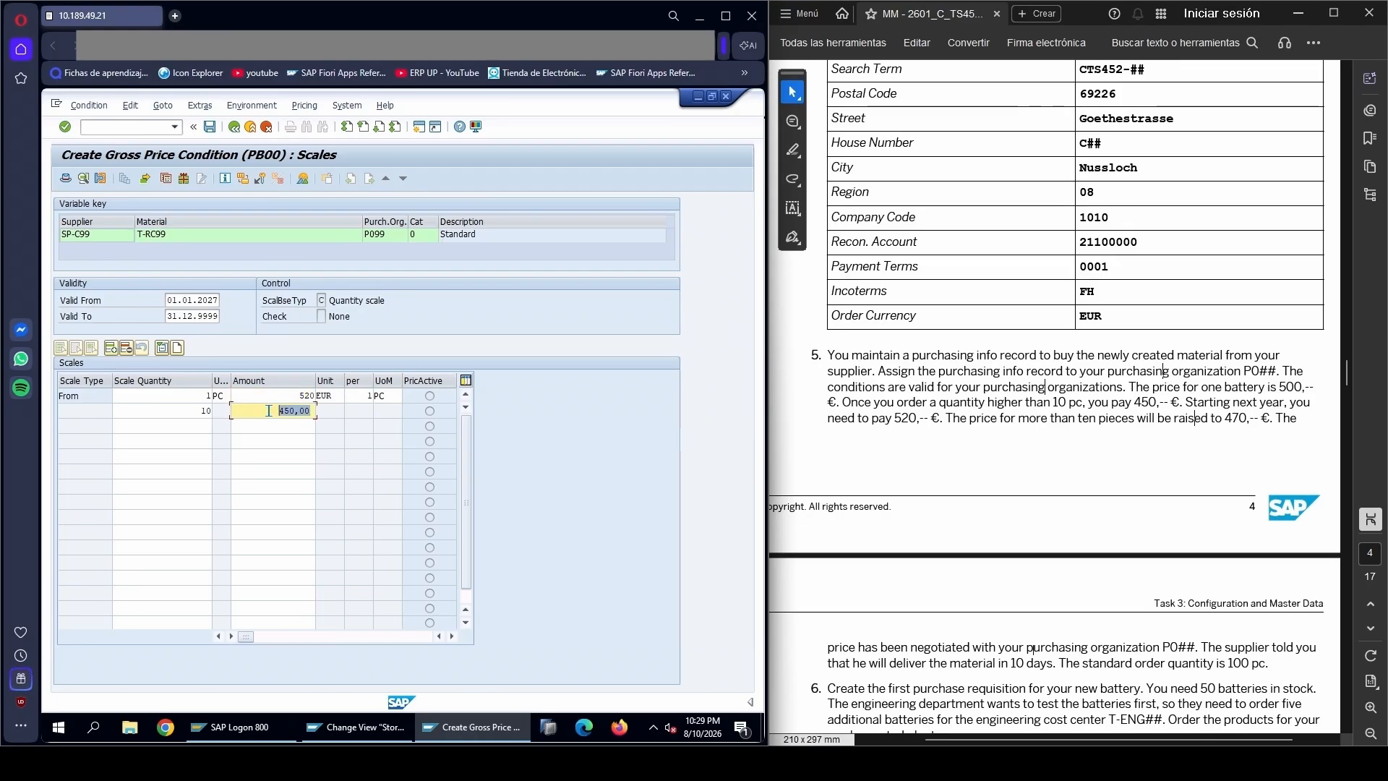
{"action": "type", "text": "470"}
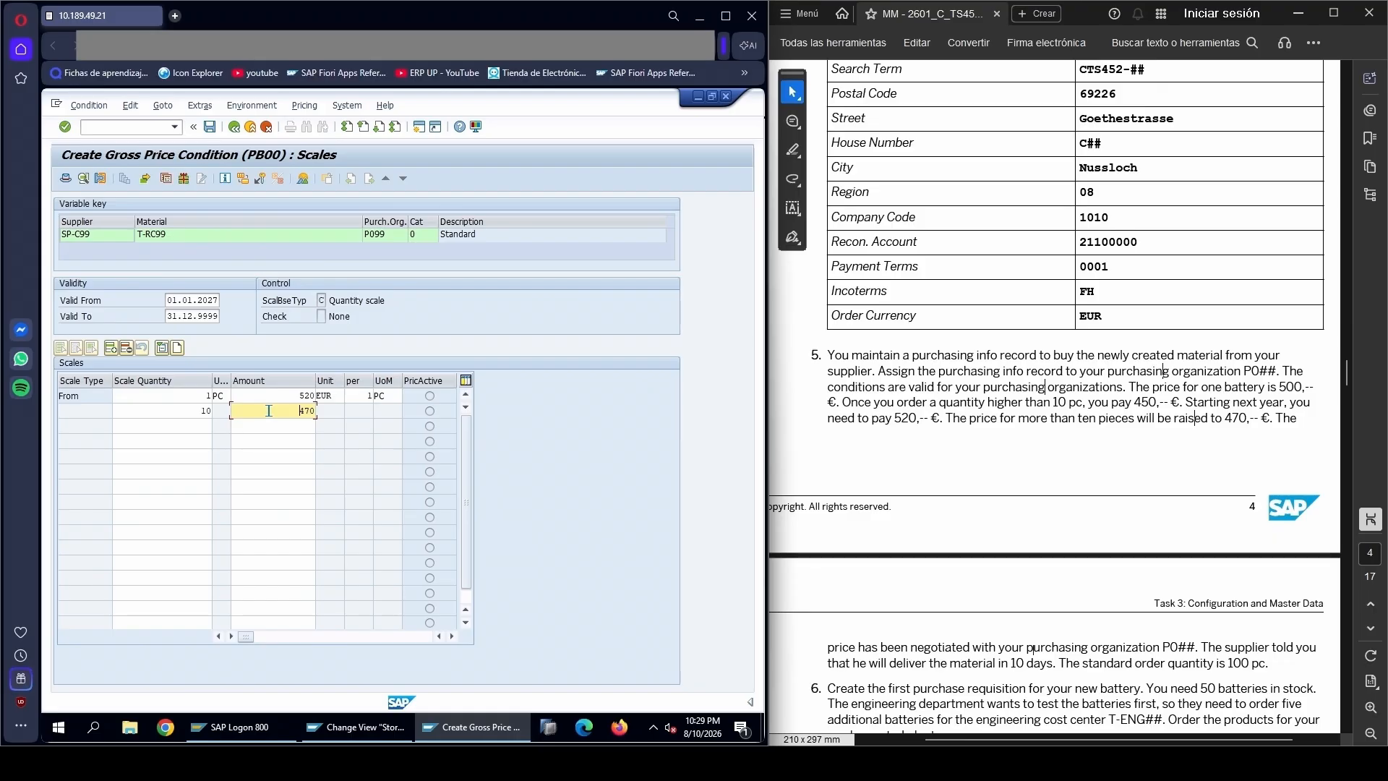
{"action": "key", "text": "Return"}
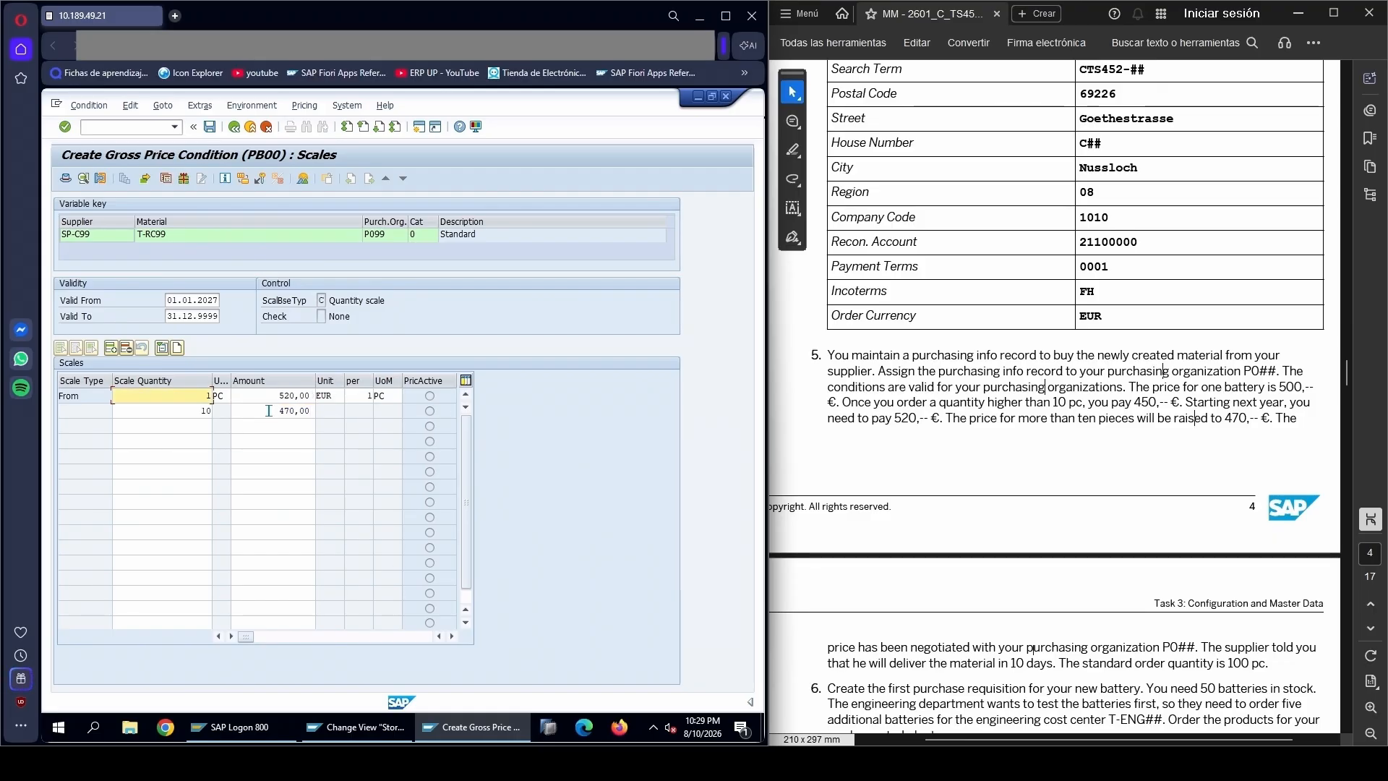
{"action": "left_click", "coordinate": [209, 128]}
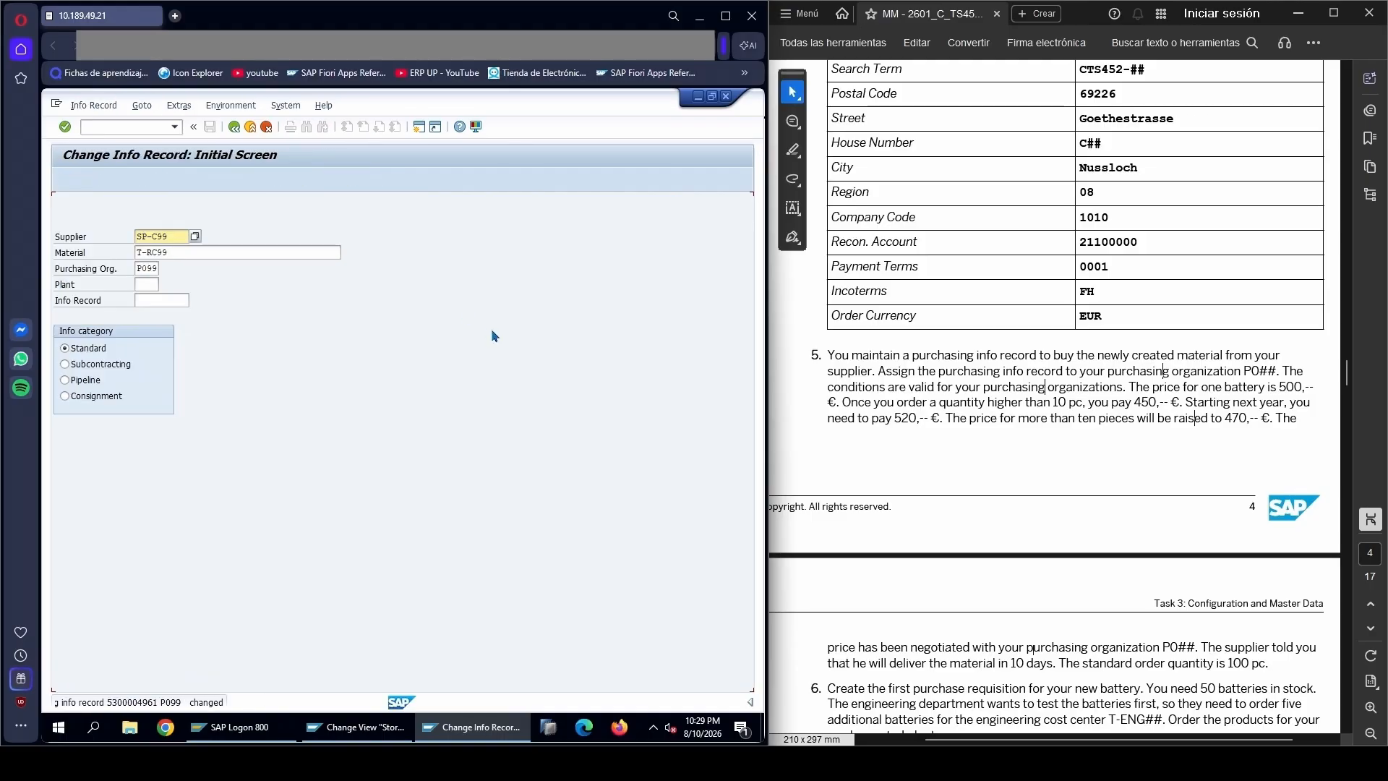